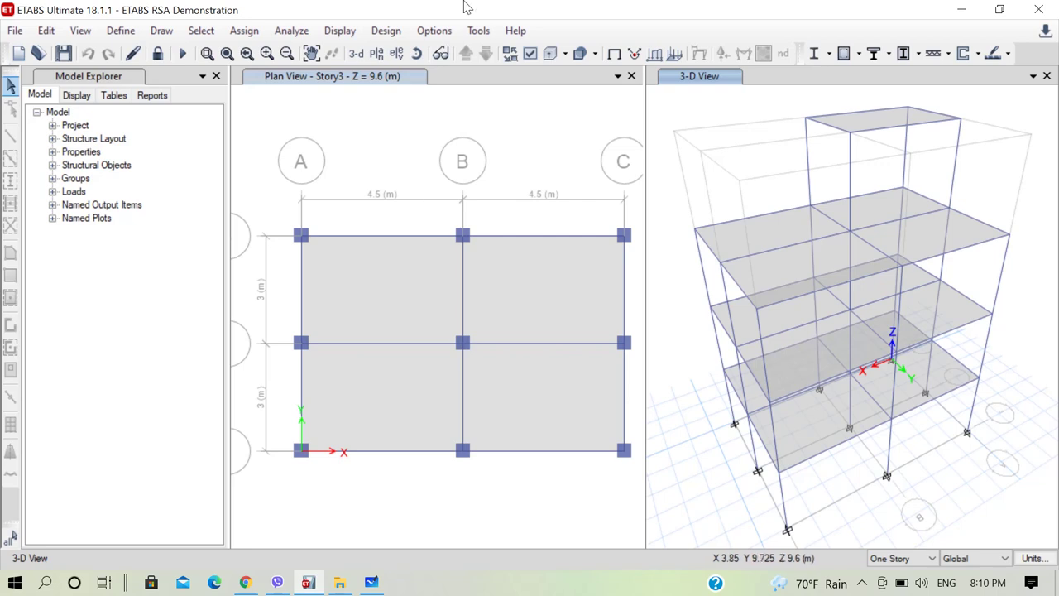
Step: Open the Mass Source settings from the Define menu and dismiss them unchanged
left_click(122, 31)
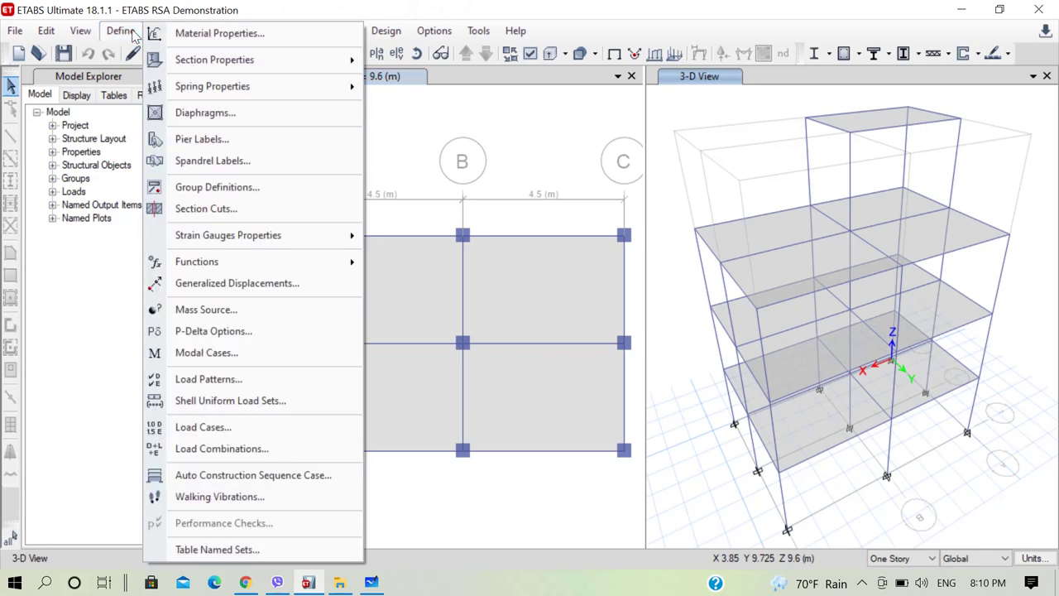
left_click(203, 310)
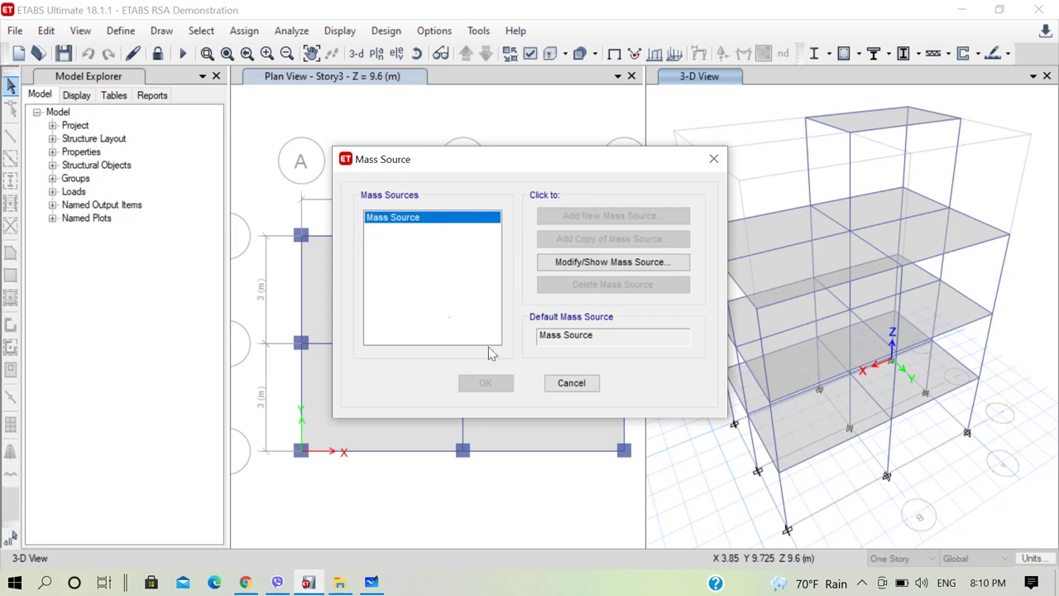
left_click(571, 383)
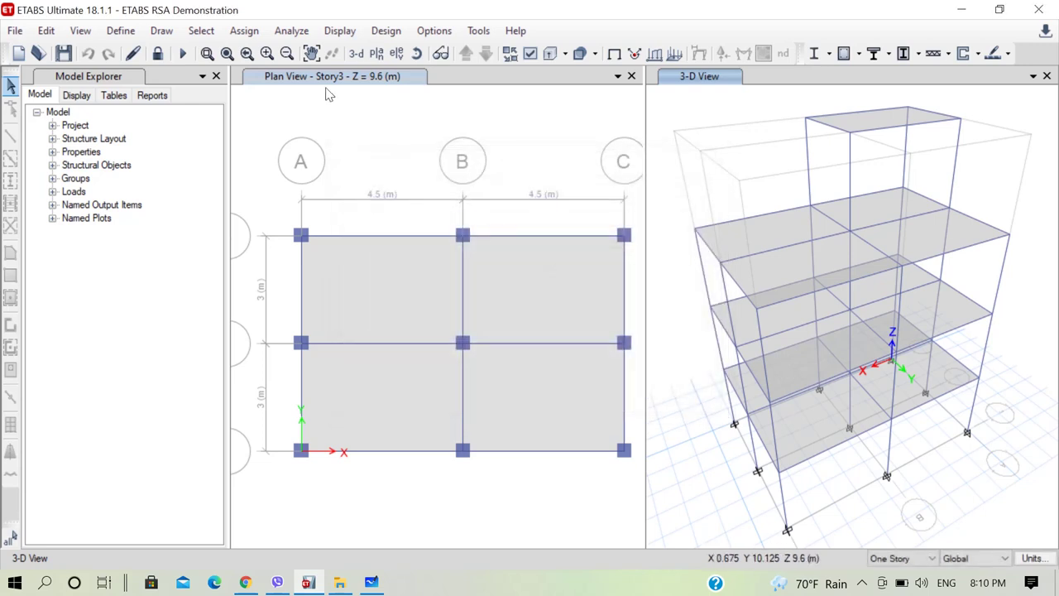
Step: Toggle the model lock so the three-storey frame can be edited again
left_click(163, 58)
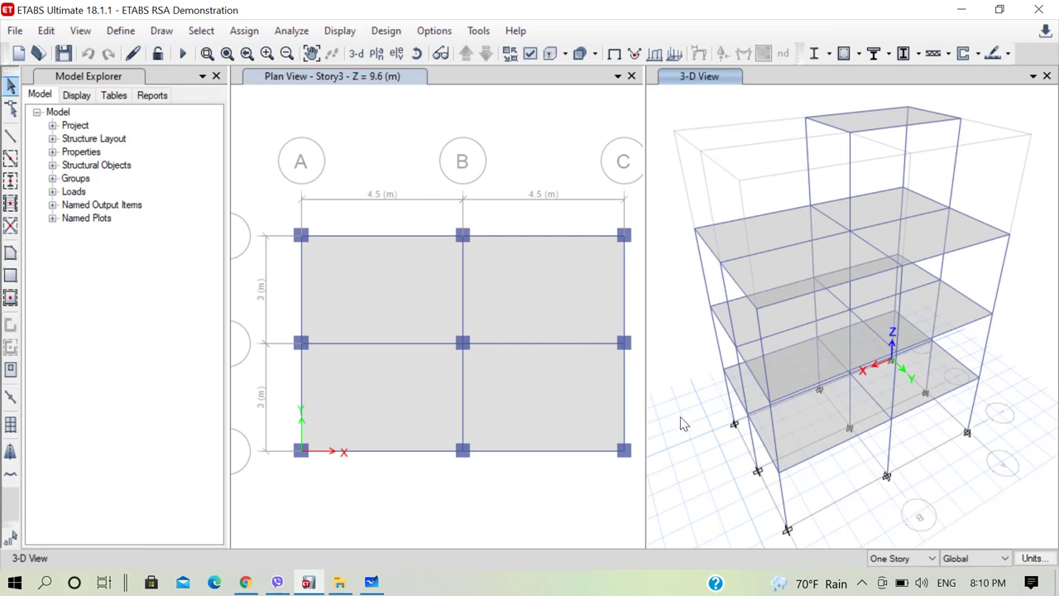
key("XF86AudioRaiseVolume")
left_click(126, 31)
Step: Inspect the existing mass source's load-pattern multipliers, then cancel out of both Mass Source dialogs
left_click(229, 310)
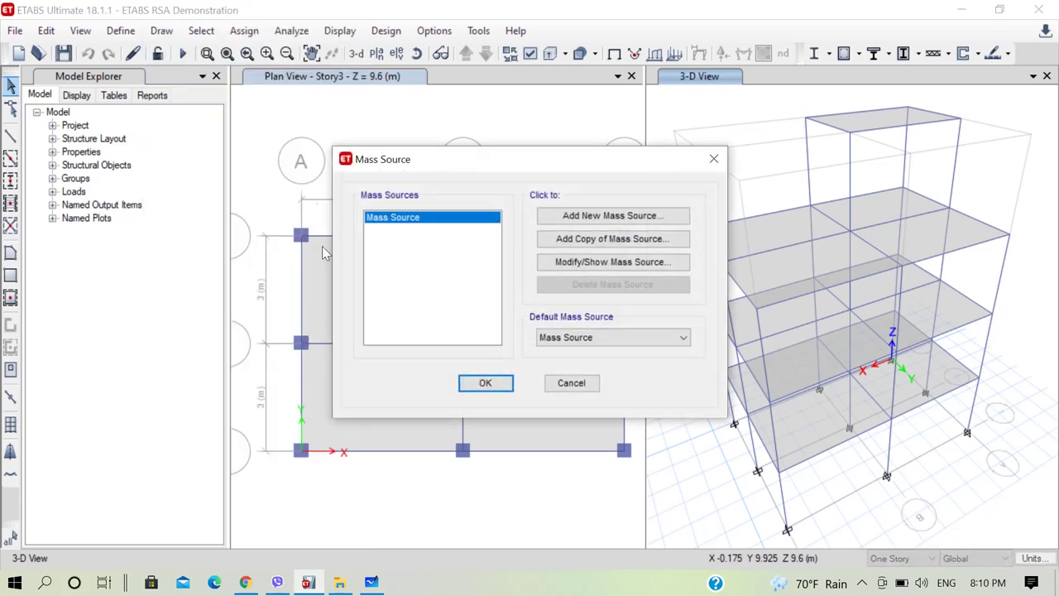
left_click(609, 263)
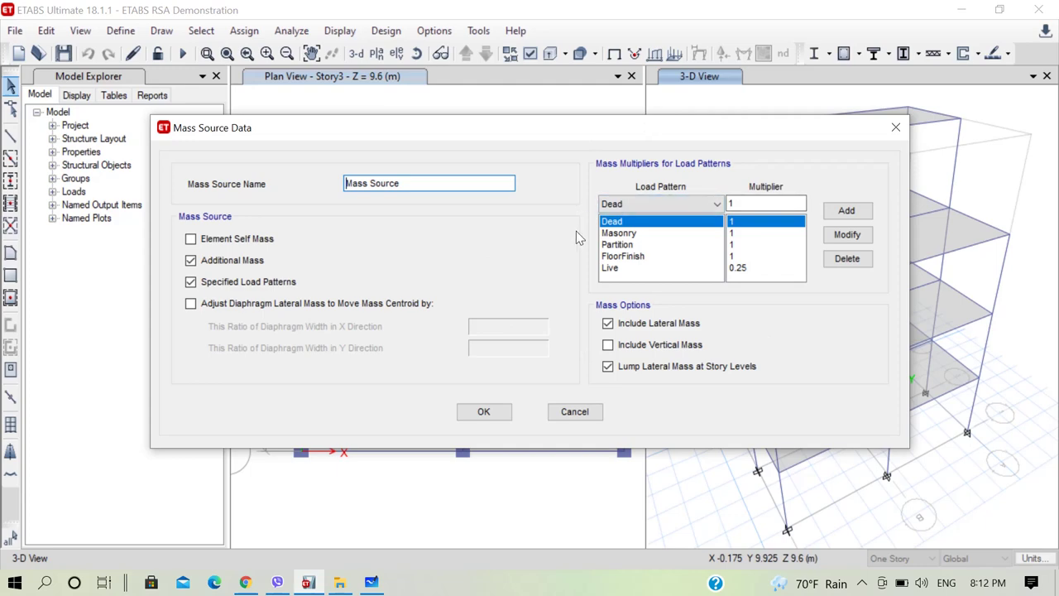
left_click(564, 412)
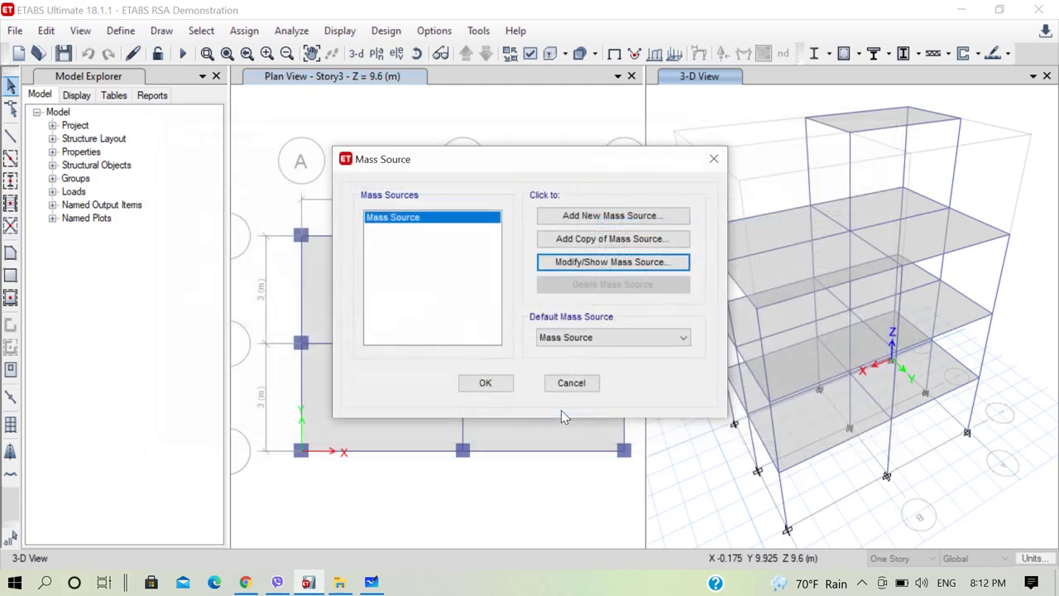
left_click(569, 383)
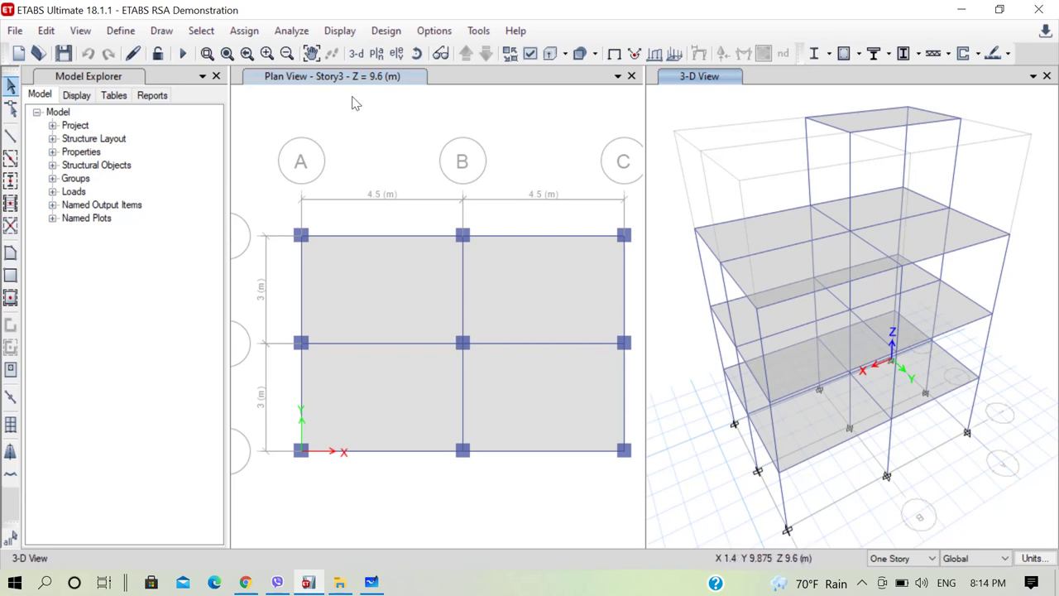
Step: Open Define > Modal Cases to view the currently empty list of modal cases
left_click(121, 32)
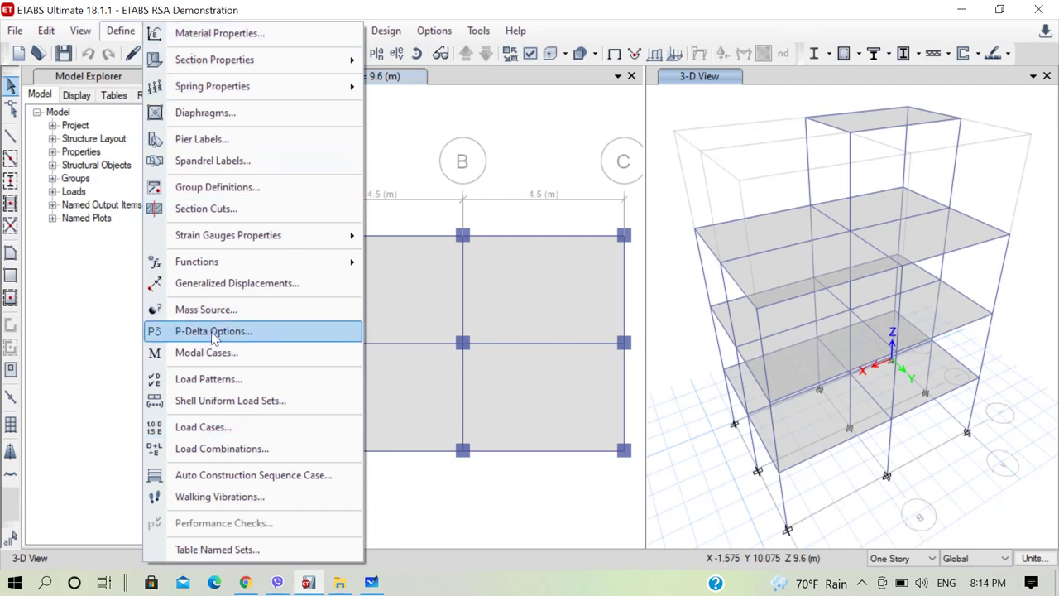
left_click(217, 356)
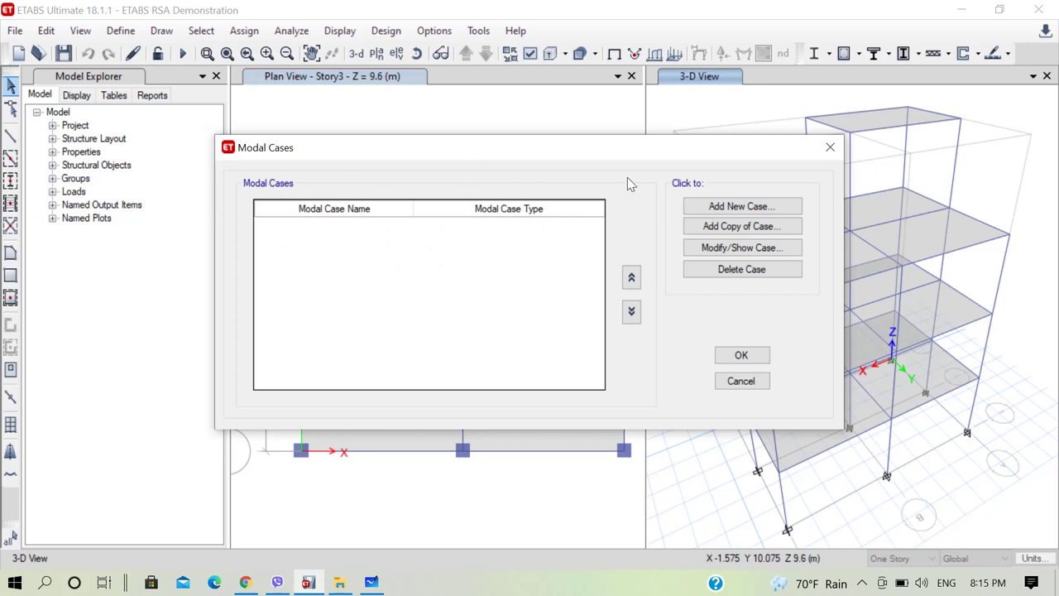
Step: Add a new modal case named MODAL, Eigen subtype with 12 maximum modes
left_click(734, 212)
left_click_drag(589, 10, 582, 48)
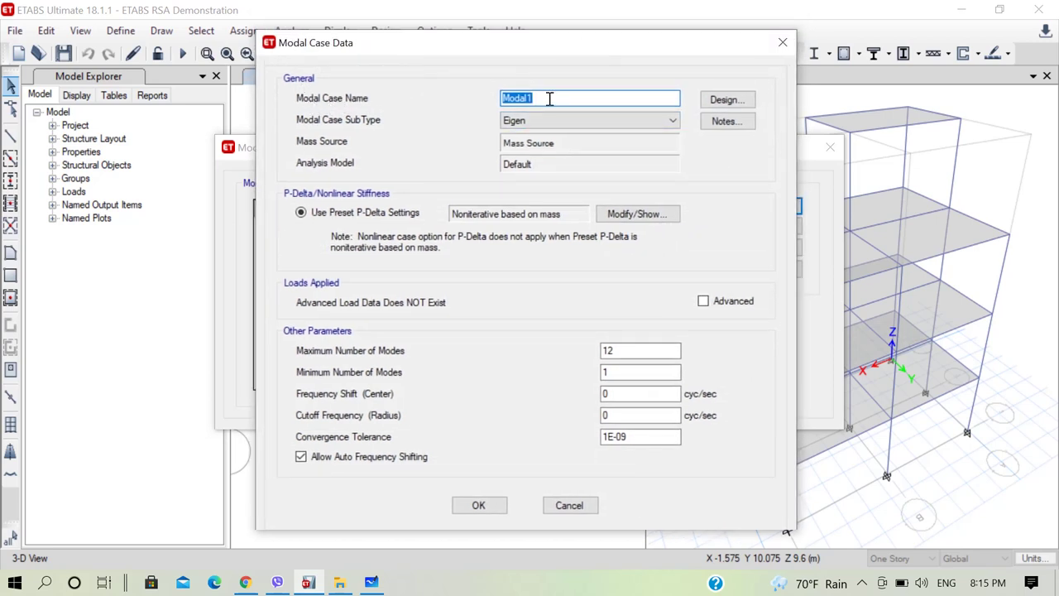
type("Mo")
key("BackSpace")
type("ODAL")
left_click(563, 121)
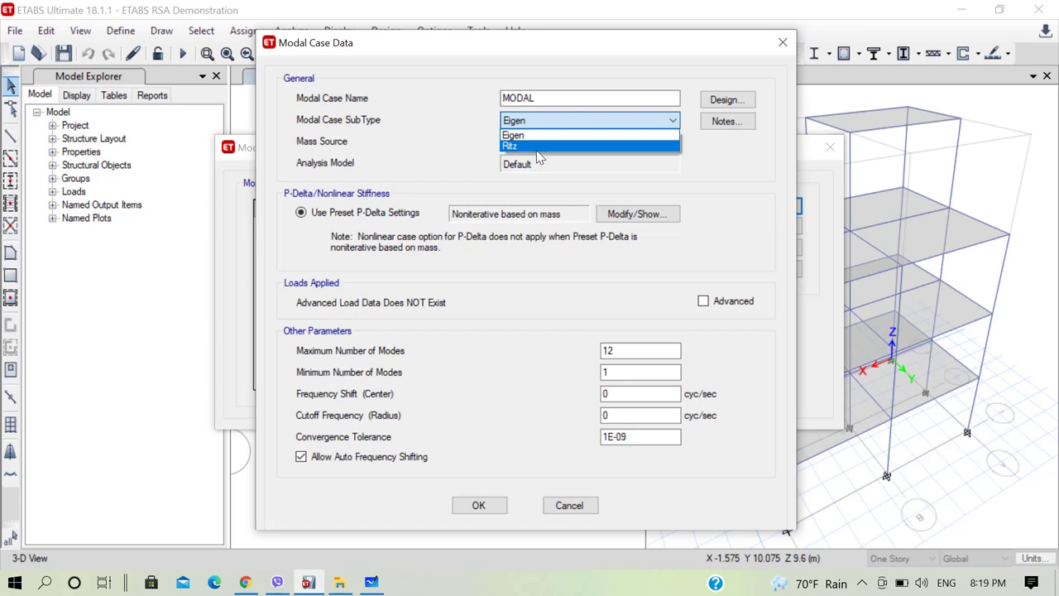
Step: Change the MODAL subtype to Ritz and view its preset P-Delta options (Non-iterative - Based on Mass)
left_click(537, 149)
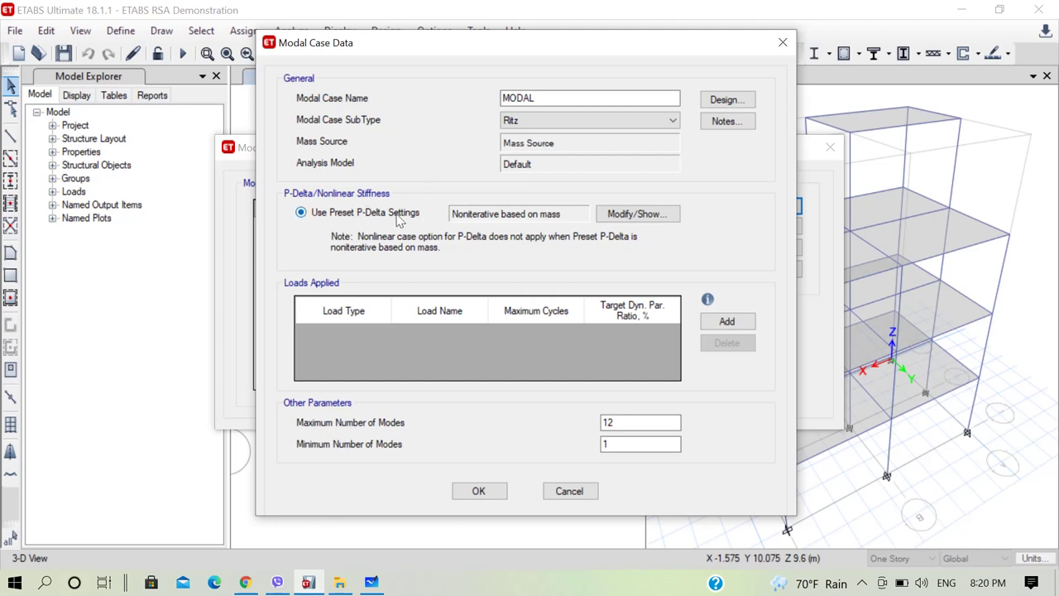
left_click(625, 216)
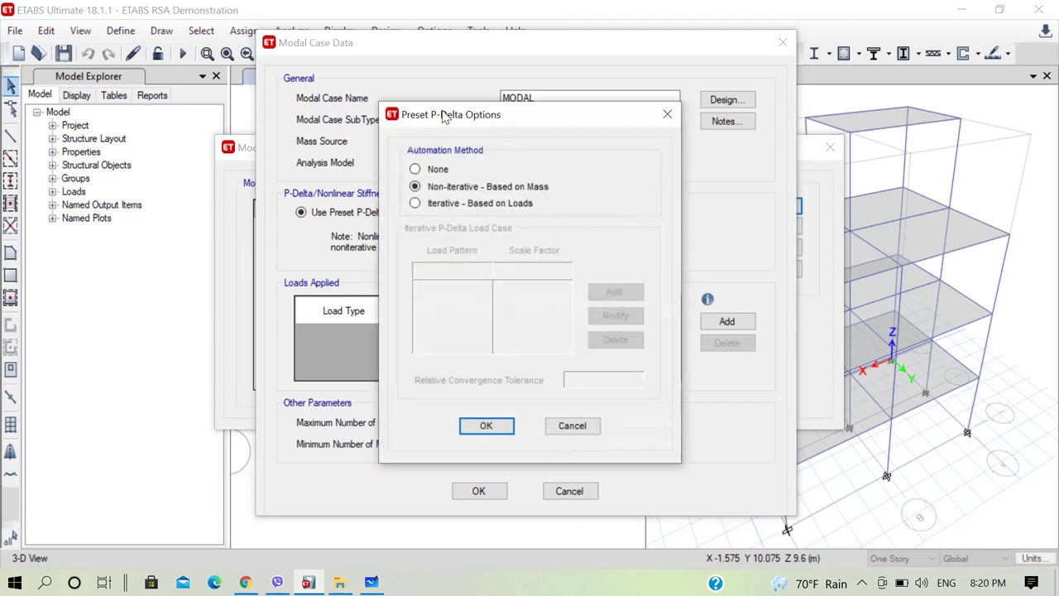
left_click_drag(443, 48, 613, 96)
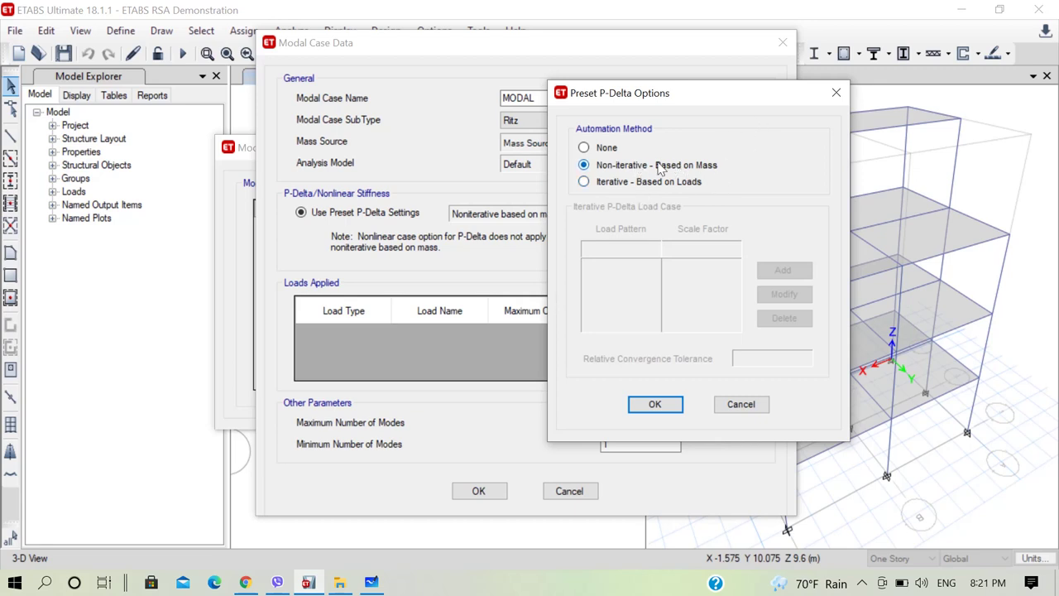
left_click(672, 404)
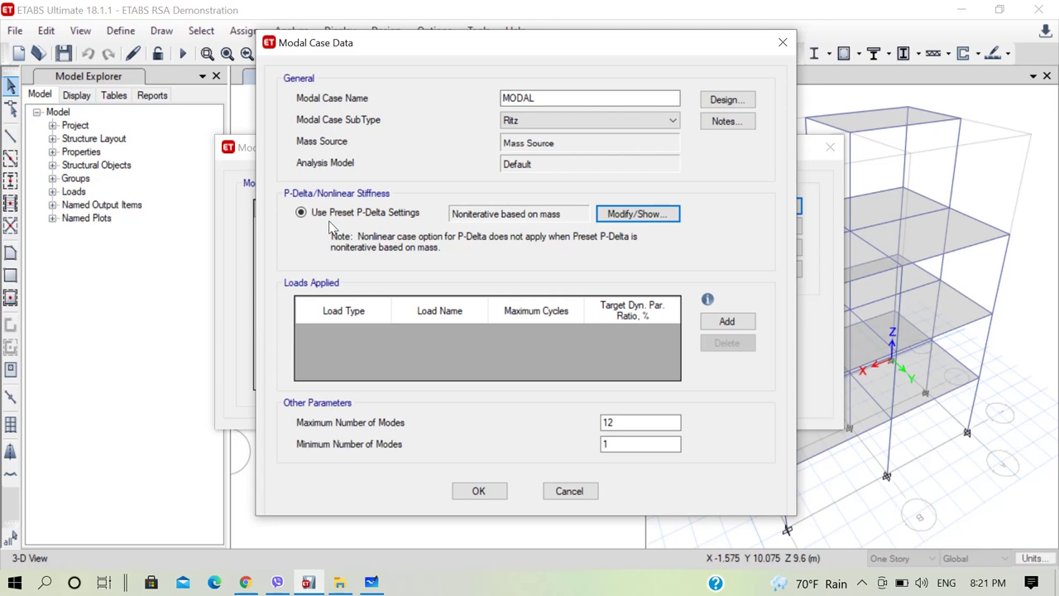
left_click(369, 583)
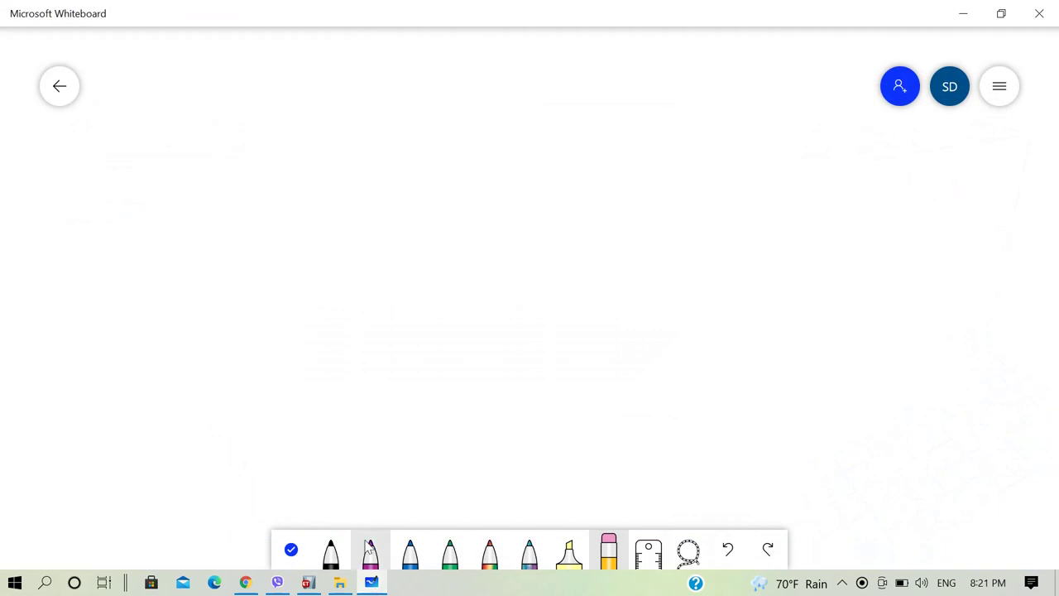
Step: Sketch in black a vertical column with a top mass, vertical load P and horizontal load H
left_click(331, 549)
mouse_move(277, 149)
left_mouse_down()
mouse_move(287, 295)
mouse_move(261, 300)
mouse_move(307, 301)
mouse_move(256, 311)
mouse_move(307, 312)
left_mouse_up()
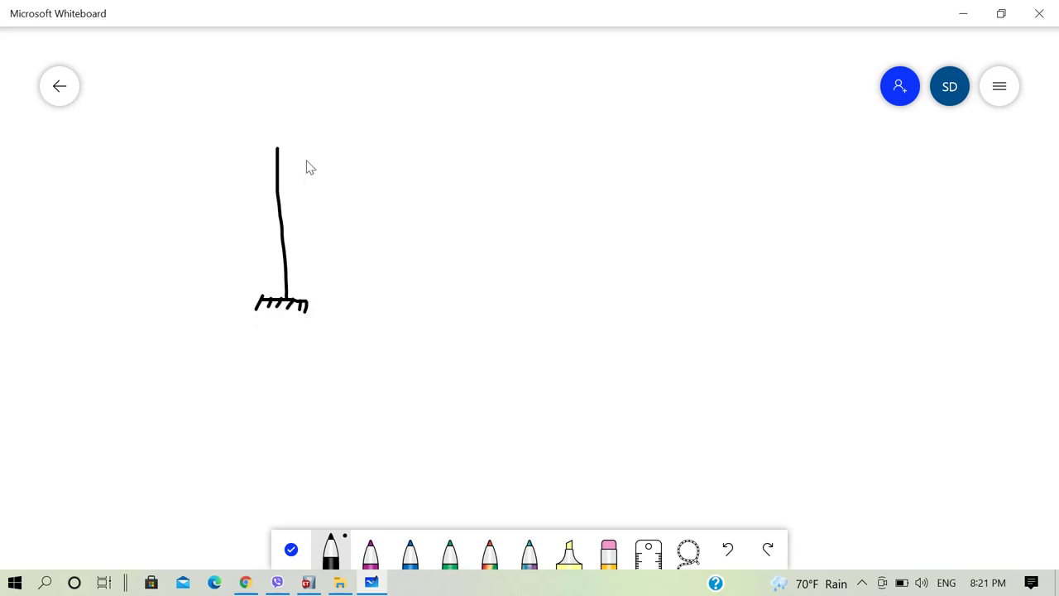
mouse_move(281, 149)
left_mouse_down()
mouse_move(280, 139)
mouse_move(274, 161)
mouse_move(285, 159)
mouse_move(280, 149)
left_mouse_up()
mouse_move(281, 56)
left_mouse_down()
mouse_move(281, 131)
mouse_move(274, 113)
left_mouse_up()
mouse_move(300, 41)
left_mouse_down()
mouse_move(300, 69)
mouse_move(311, 51)
mouse_move(301, 62)
left_mouse_up()
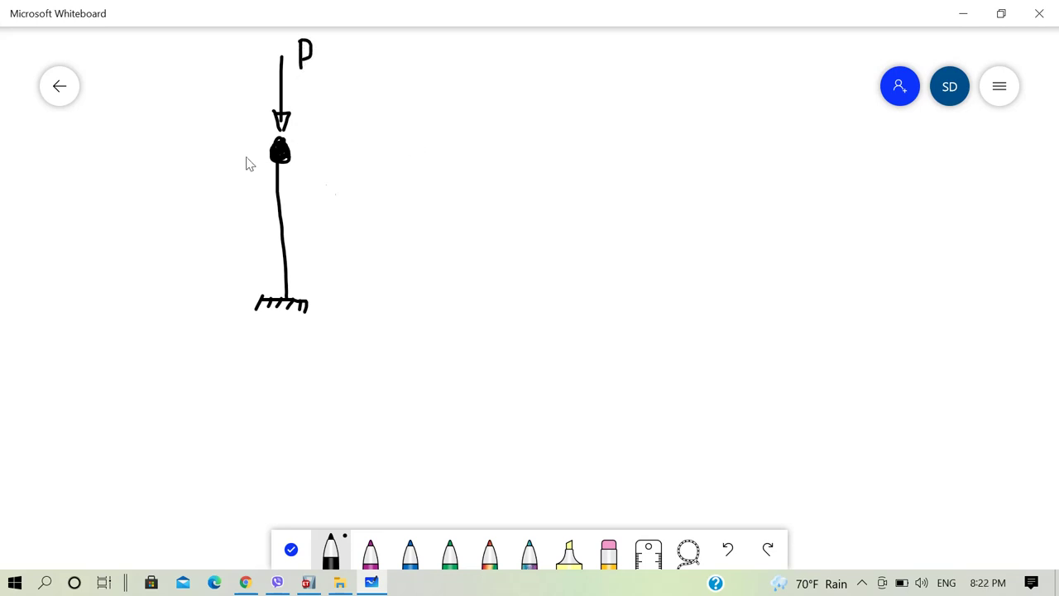
mouse_move(188, 141)
left_mouse_down()
mouse_move(259, 140)
mouse_move(257, 151)
left_mouse_up()
mouse_move(159, 147)
left_mouse_down()
mouse_move(160, 176)
mouse_move(180, 163)
mouse_move(180, 177)
left_mouse_up()
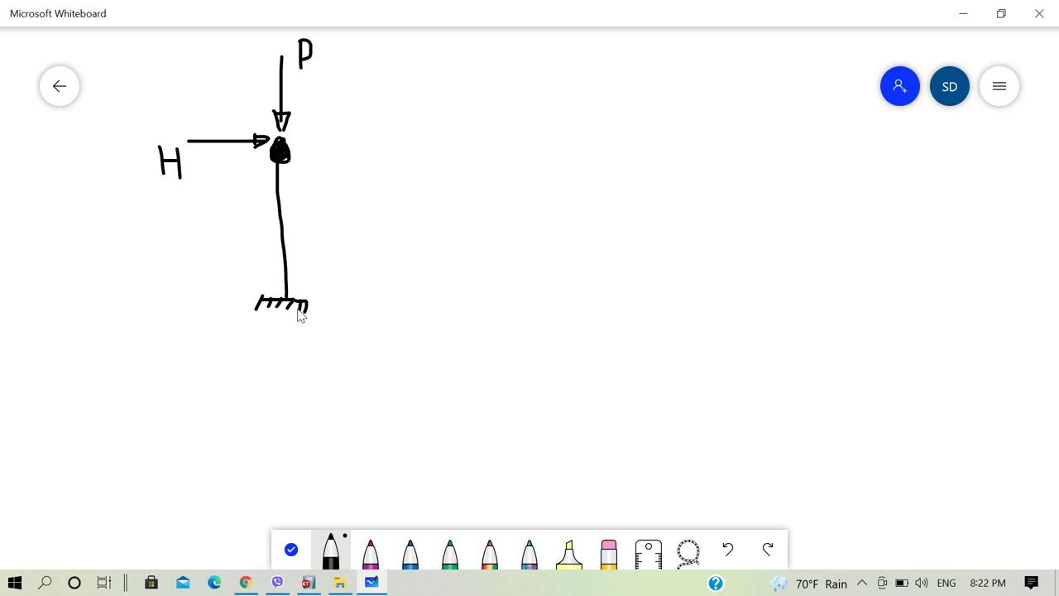
mouse_move(254, 126)
left_mouse_down()
mouse_move(196, 121)
mouse_move(139, 143)
mouse_move(174, 192)
mouse_move(228, 191)
mouse_move(261, 168)
mouse_move(251, 124)
left_mouse_up()
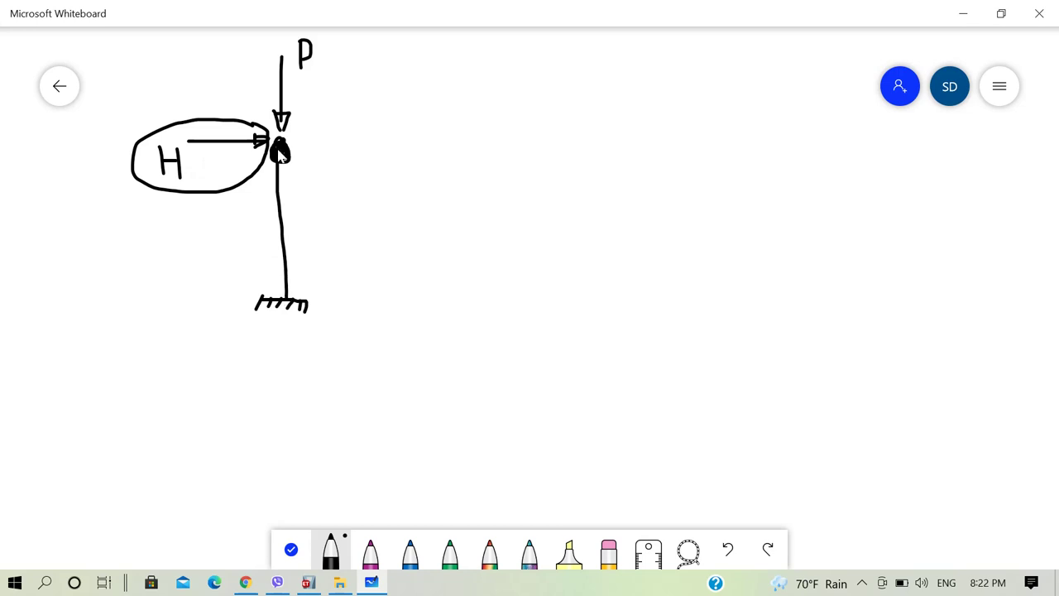
Step: Draw the bent column, a dashed reference line from the node, a base moment arrow, and M=H×
mouse_move(289, 297)
left_mouse_down()
mouse_move(293, 243)
mouse_move(326, 147)
mouse_move(338, 161)
mouse_move(326, 146)
mouse_move(329, 156)
left_mouse_up()
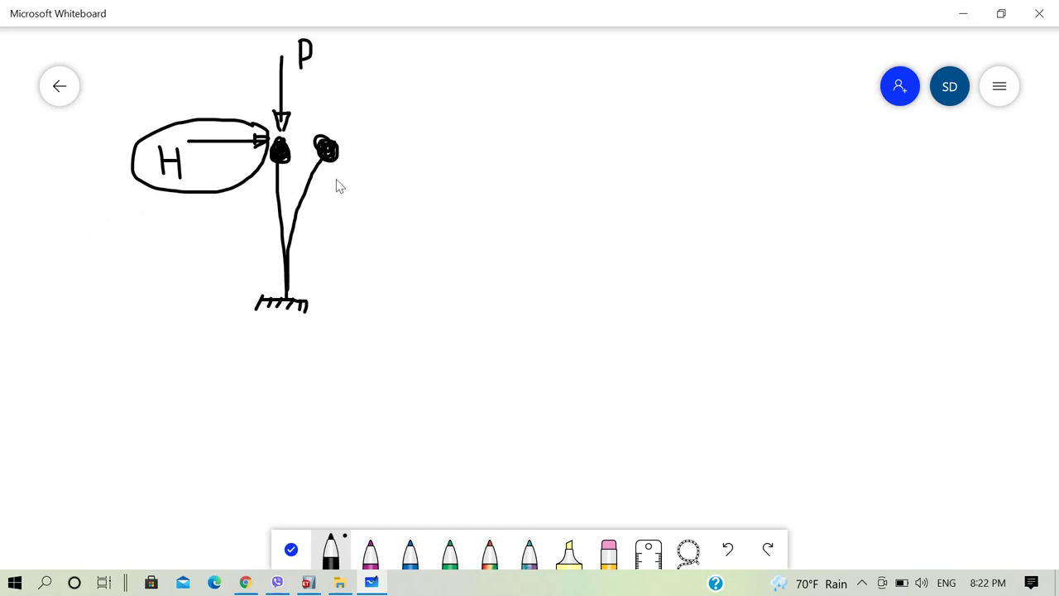
key("ctrl+z")
left_click_drag(290, 150, 412, 144)
left_click(394, 145)
mouse_move(262, 265)
left_mouse_down()
mouse_move(253, 312)
mouse_move(313, 334)
mouse_move(328, 295)
left_mouse_up()
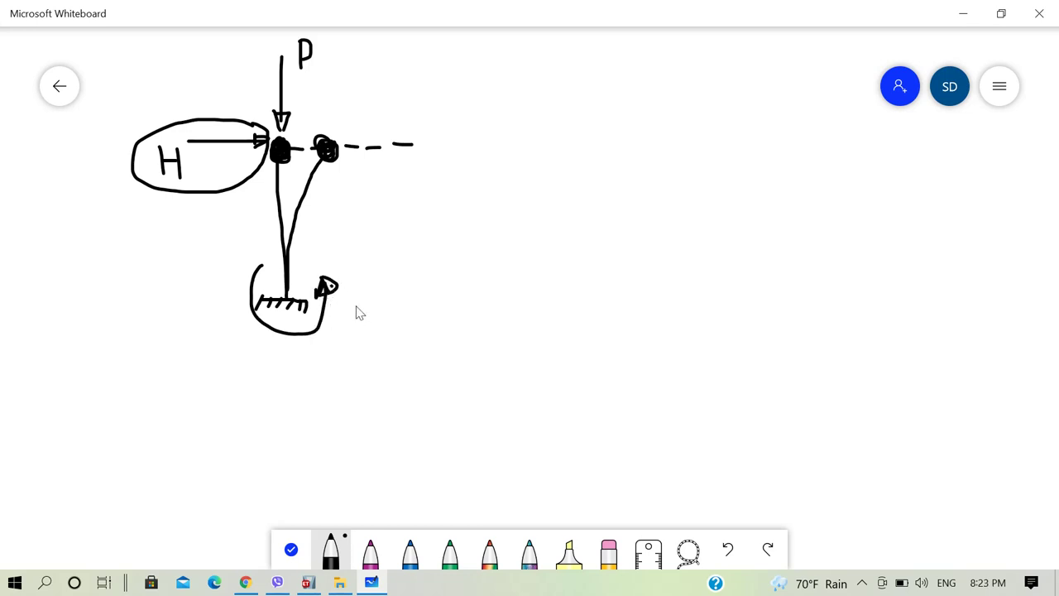
mouse_move(346, 294)
left_mouse_down()
mouse_move(347, 327)
mouse_move(345, 296)
mouse_move(369, 296)
mouse_move(370, 332)
mouse_move(393, 307)
mouse_move(387, 314)
mouse_move(414, 308)
left_mouse_up()
mouse_move(413, 292)
left_mouse_down()
mouse_move(415, 324)
mouse_move(431, 308)
mouse_move(430, 321)
mouse_move(465, 313)
mouse_move(447, 320)
left_mouse_up()
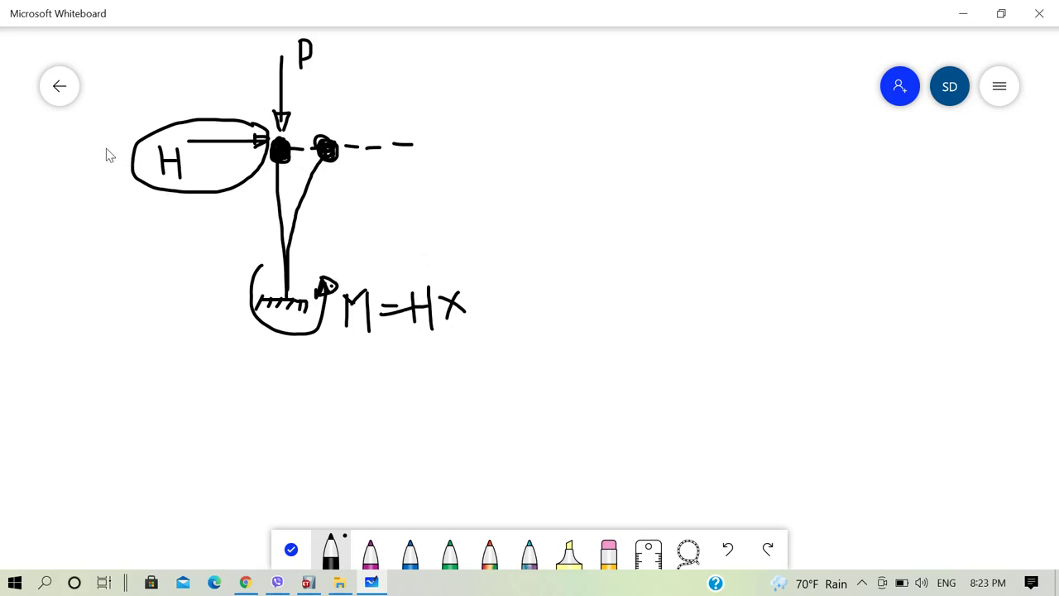
Step: Add the column height dimension h and finish and box the equation M=H×h
mouse_move(106, 146)
left_mouse_down()
mouse_move(101, 306)
mouse_move(116, 292)
mouse_move(98, 314)
left_mouse_up()
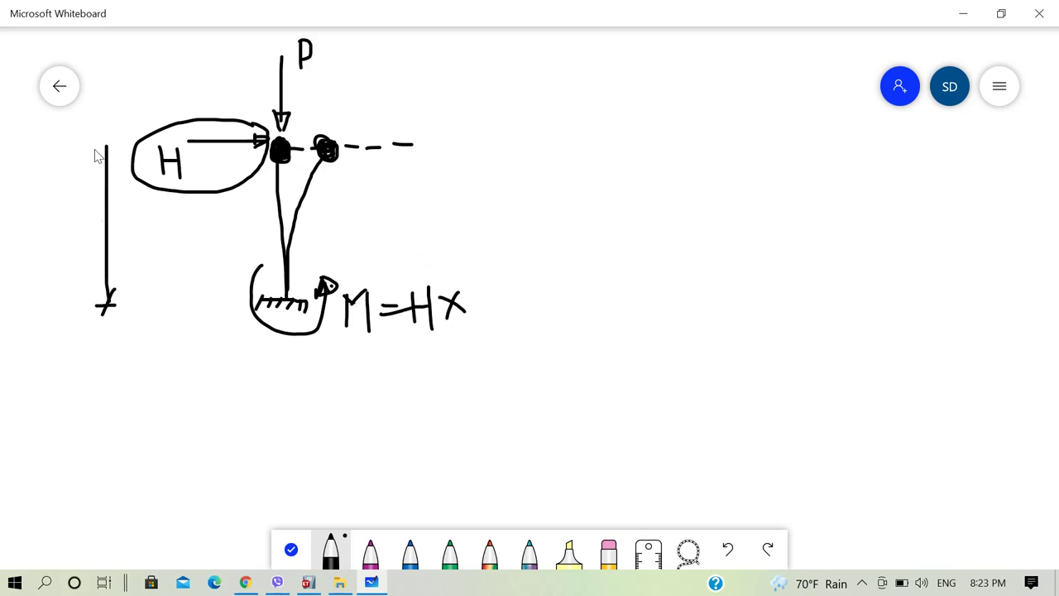
mouse_move(110, 136)
left_mouse_down()
mouse_move(91, 163)
mouse_move(78, 231)
mouse_move(88, 230)
left_mouse_up()
mouse_move(469, 288)
left_mouse_down()
mouse_move(476, 330)
mouse_move(489, 324)
left_mouse_up()
mouse_move(337, 277)
left_mouse_down()
mouse_move(345, 360)
mouse_move(473, 283)
mouse_move(499, 285)
mouse_move(507, 377)
left_mouse_up()
left_click_drag(344, 361, 490, 370)
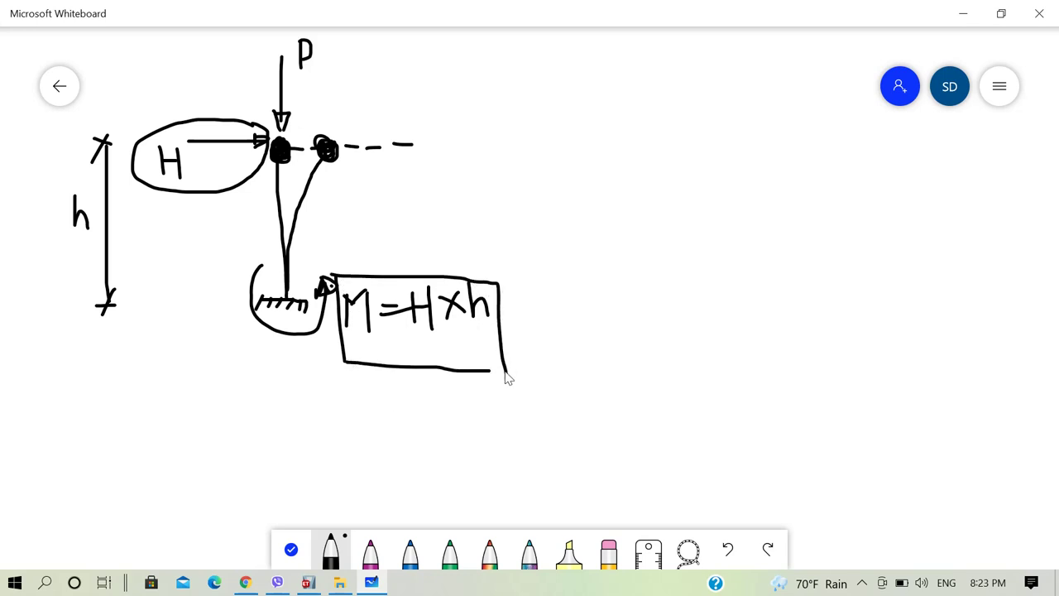
Step: Draw a triangular moment diagram on the right with its base dimensioned Hh
left_click_drag(566, 140, 564, 307)
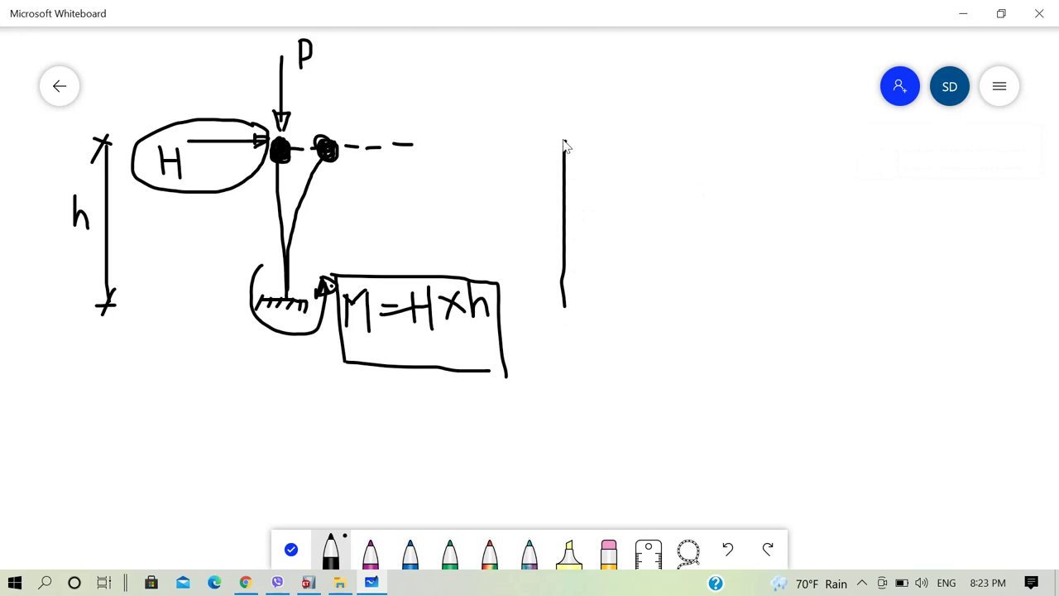
left_click_drag(565, 143, 708, 299)
left_click_drag(565, 303, 709, 301)
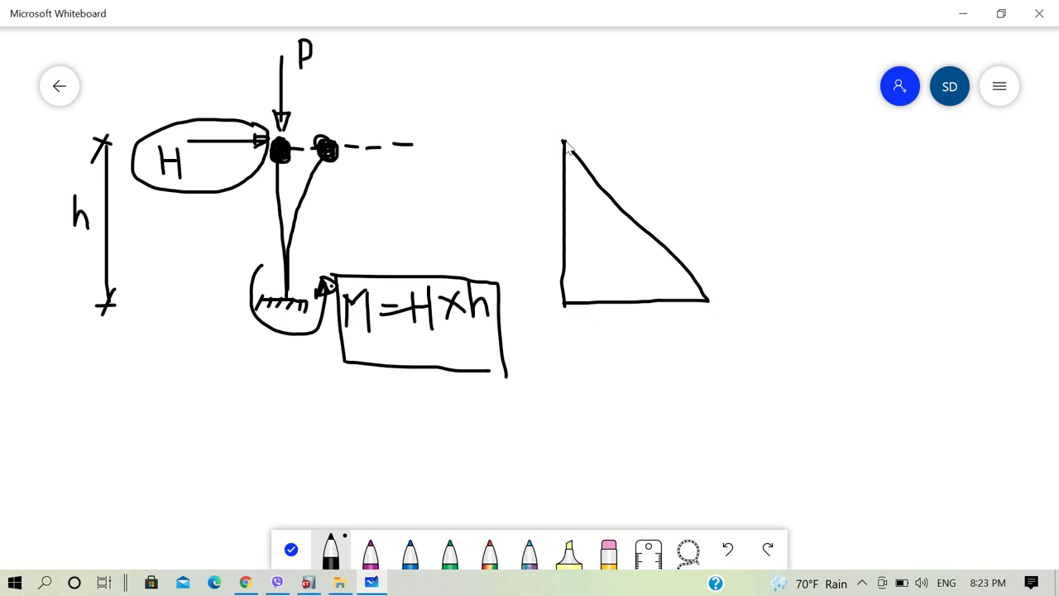
mouse_move(570, 329)
left_mouse_down()
mouse_move(571, 351)
mouse_move(638, 337)
mouse_move(709, 343)
mouse_move(704, 351)
left_mouse_up()
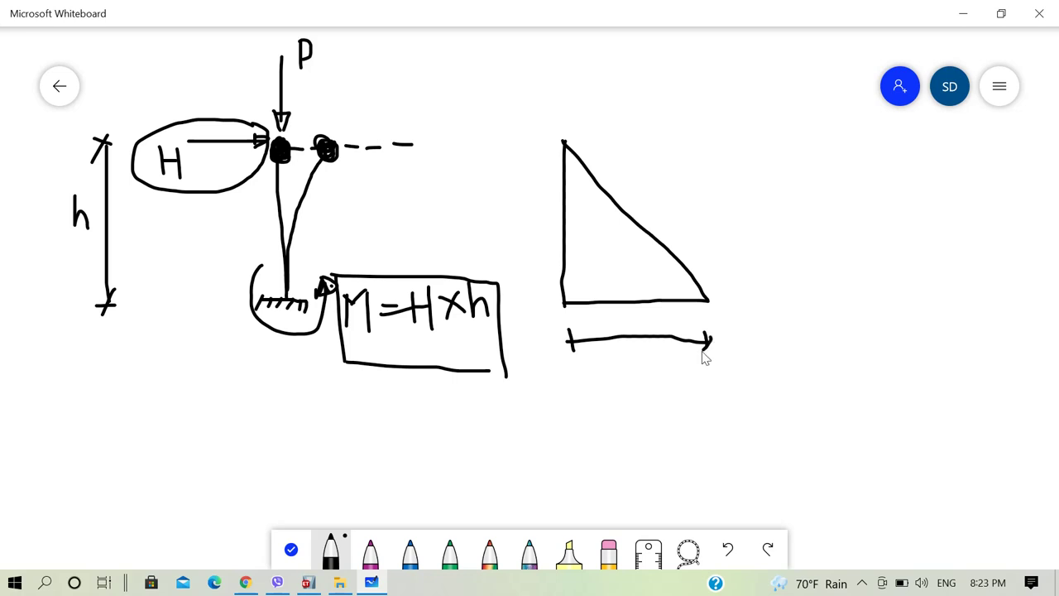
left_click_drag(580, 333, 572, 346)
mouse_move(603, 309)
left_mouse_down()
mouse_move(604, 333)
mouse_move(623, 321)
mouse_move(635, 333)
left_mouse_up()
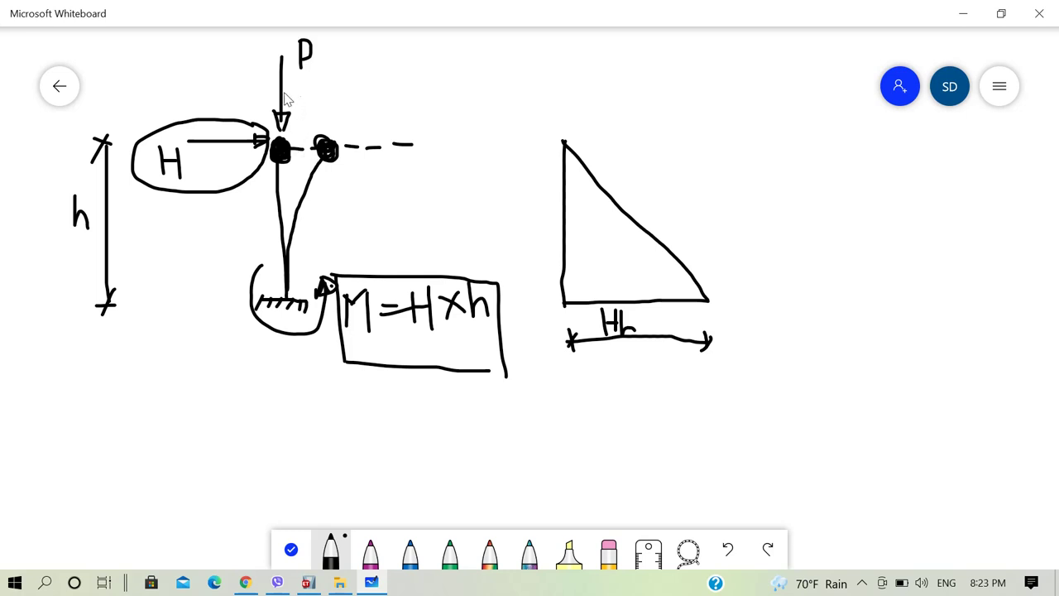
Step: Draw the top offset arrow, label and loop PΔ, and add circled markers I and II
mouse_move(284, 92)
left_mouse_down()
mouse_move(328, 93)
mouse_move(328, 77)
mouse_move(322, 112)
mouse_move(331, 85)
mouse_move(317, 101)
mouse_move(292, 98)
left_mouse_up()
mouse_move(327, 47)
left_mouse_down()
mouse_move(319, 70)
mouse_move(327, 47)
mouse_move(342, 66)
mouse_move(321, 69)
mouse_move(348, 69)
left_mouse_up()
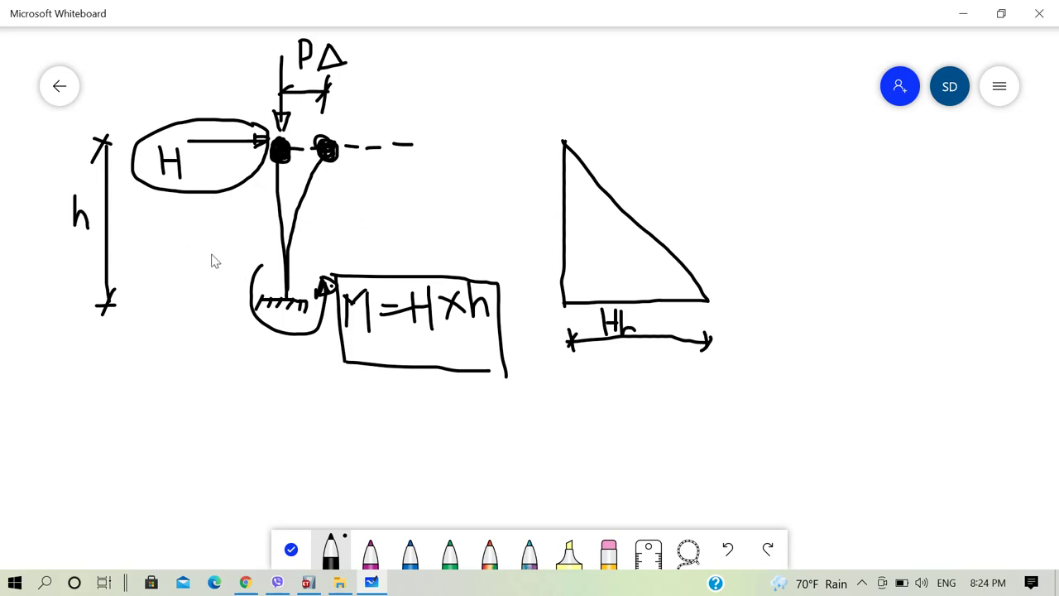
mouse_move(403, 81)
left_mouse_down()
mouse_move(403, 109)
mouse_move(384, 82)
mouse_move(425, 78)
left_mouse_up()
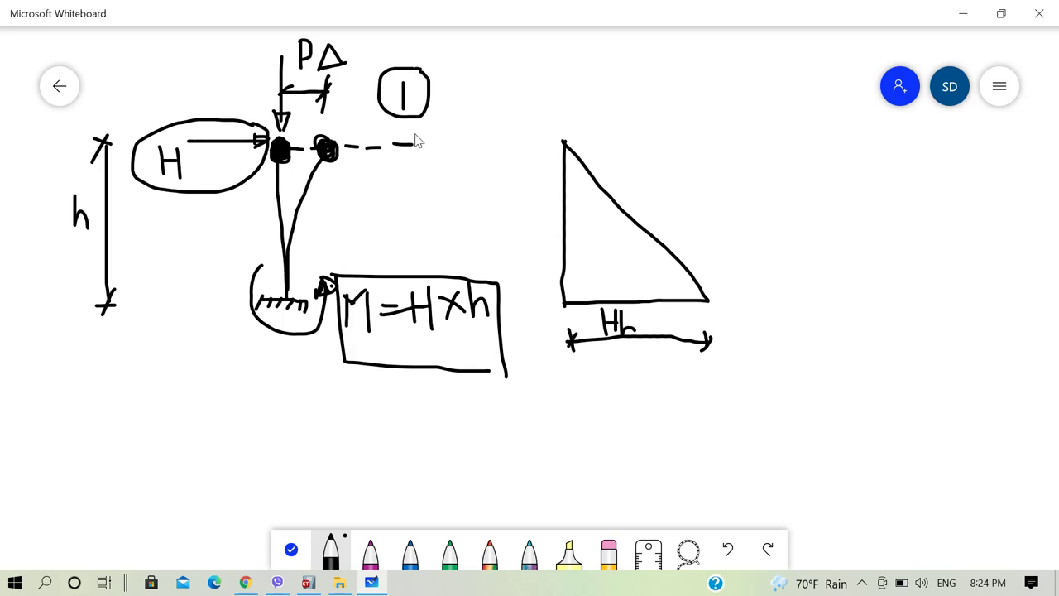
mouse_move(472, 84)
left_mouse_down()
mouse_move(486, 106)
mouse_move(486, 74)
mouse_move(460, 84)
mouse_move(464, 112)
mouse_move(501, 88)
left_mouse_up()
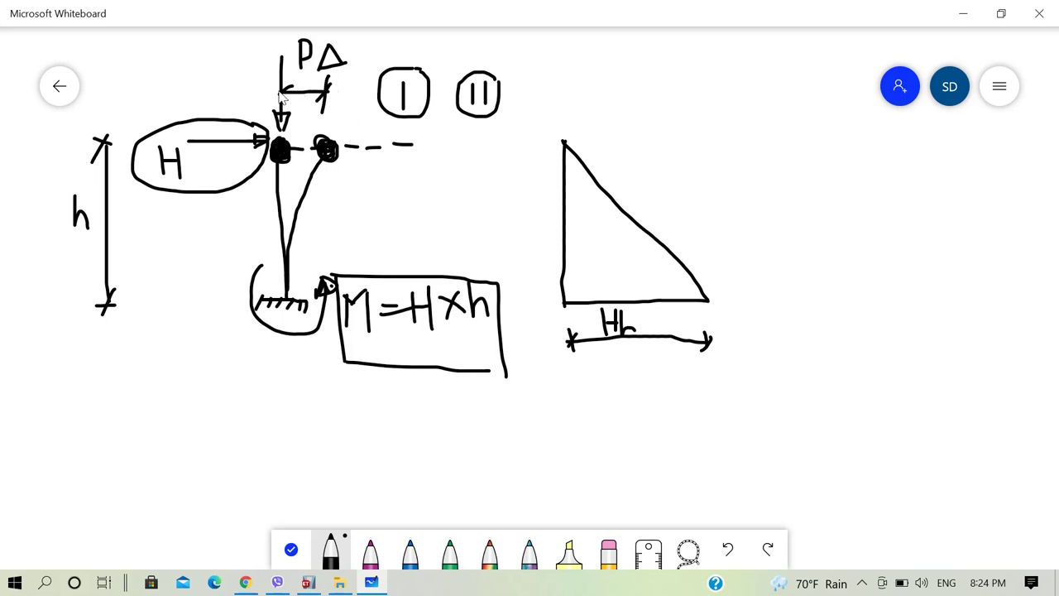
mouse_move(278, 91)
left_mouse_down()
mouse_move(328, 96)
mouse_move(328, 80)
mouse_move(326, 104)
mouse_move(330, 83)
mouse_move(316, 106)
left_mouse_up()
mouse_move(357, 51)
left_mouse_down()
mouse_move(284, 40)
mouse_move(269, 62)
mouse_move(265, 120)
mouse_move(293, 133)
mouse_move(345, 124)
mouse_move(361, 50)
left_mouse_up()
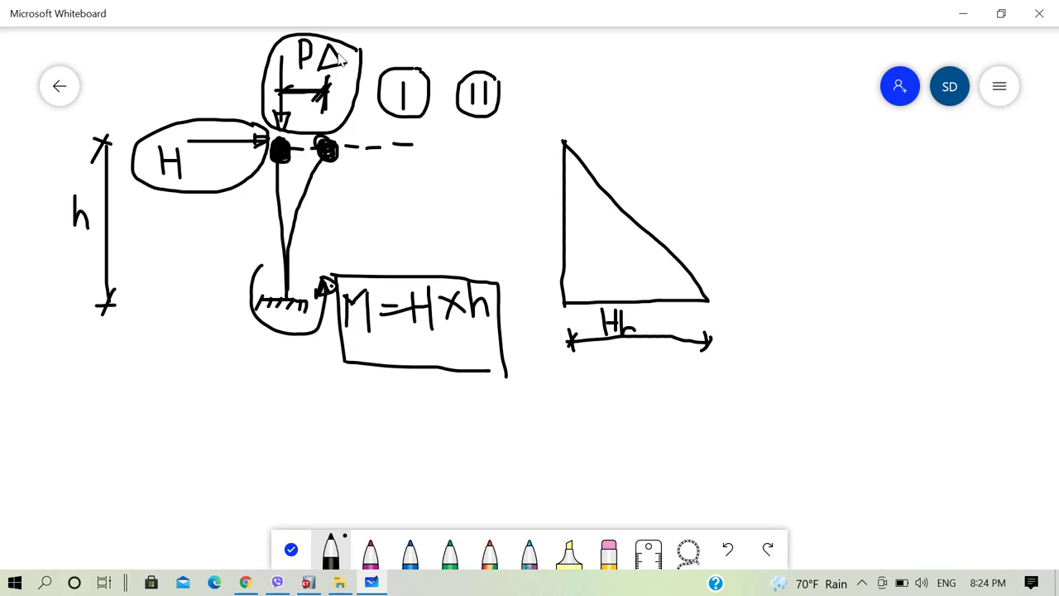
mouse_move(276, 89)
left_mouse_down()
mouse_move(326, 92)
mouse_move(323, 83)
mouse_move(322, 106)
mouse_move(327, 93)
mouse_move(284, 97)
left_mouse_up()
Step: Circle H×h and write +P.Δ beneath the boxed moment equation
mouse_move(497, 305)
left_mouse_down()
mouse_move(439, 279)
mouse_move(405, 324)
mouse_move(485, 334)
mouse_move(500, 304)
left_mouse_up()
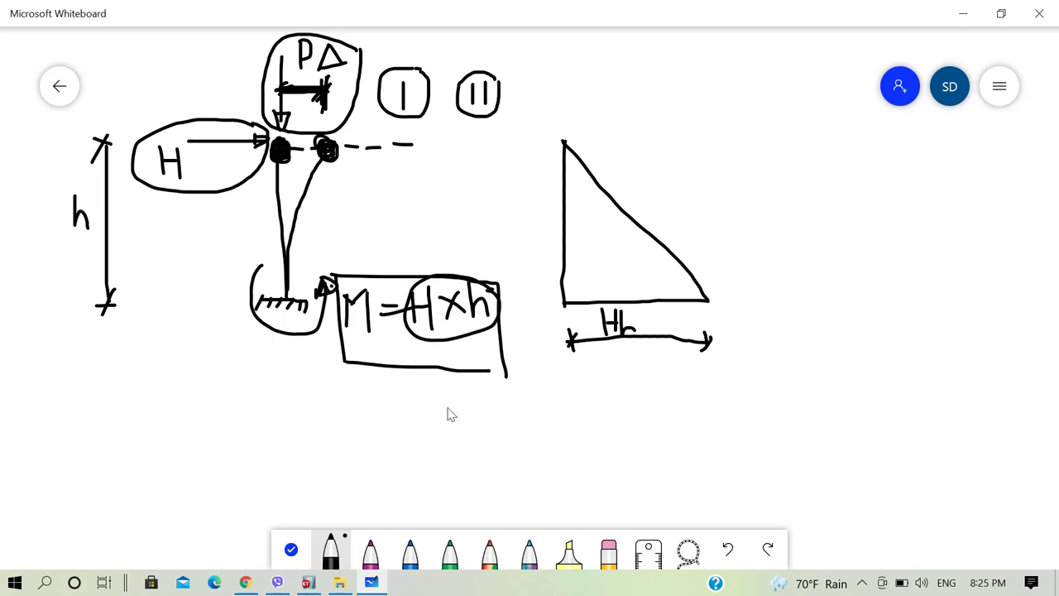
mouse_move(398, 407)
left_mouse_down()
mouse_move(427, 408)
mouse_move(412, 430)
left_mouse_up()
mouse_move(447, 389)
left_mouse_down()
mouse_move(447, 424)
mouse_move(458, 403)
mouse_move(451, 412)
mouse_move(492, 407)
mouse_move(494, 387)
mouse_move(514, 420)
mouse_move(498, 425)
mouse_move(526, 415)
left_mouse_up()
left_click(469, 420)
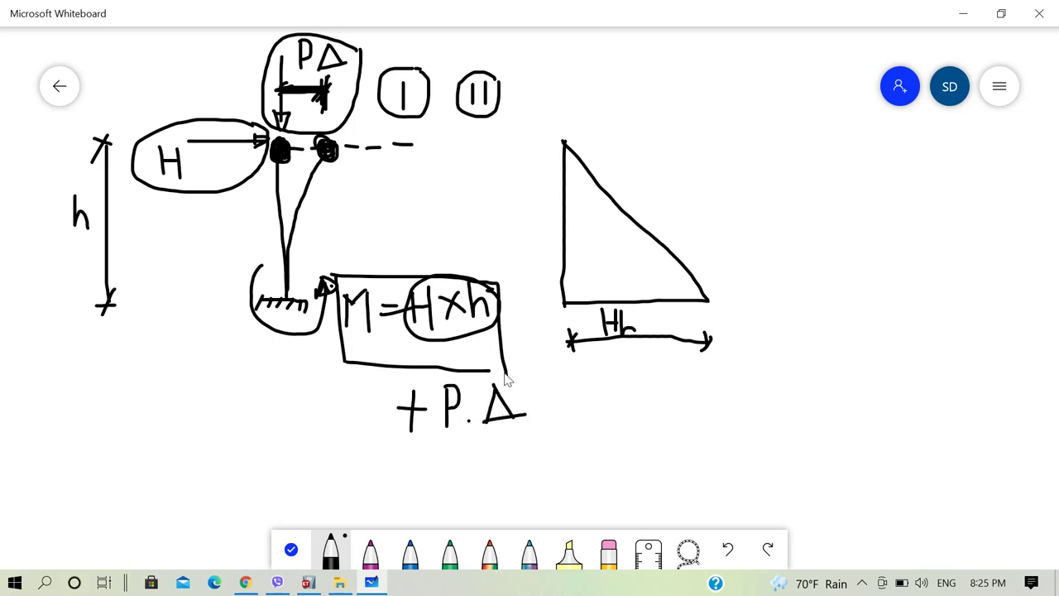
left_click_drag(505, 374, 491, 370)
Step: Enlarge the moment triangle with an extra base segment labelled PΔ and circle the diagram
left_click_drag(564, 142, 808, 299)
left_click_drag(707, 302, 808, 301)
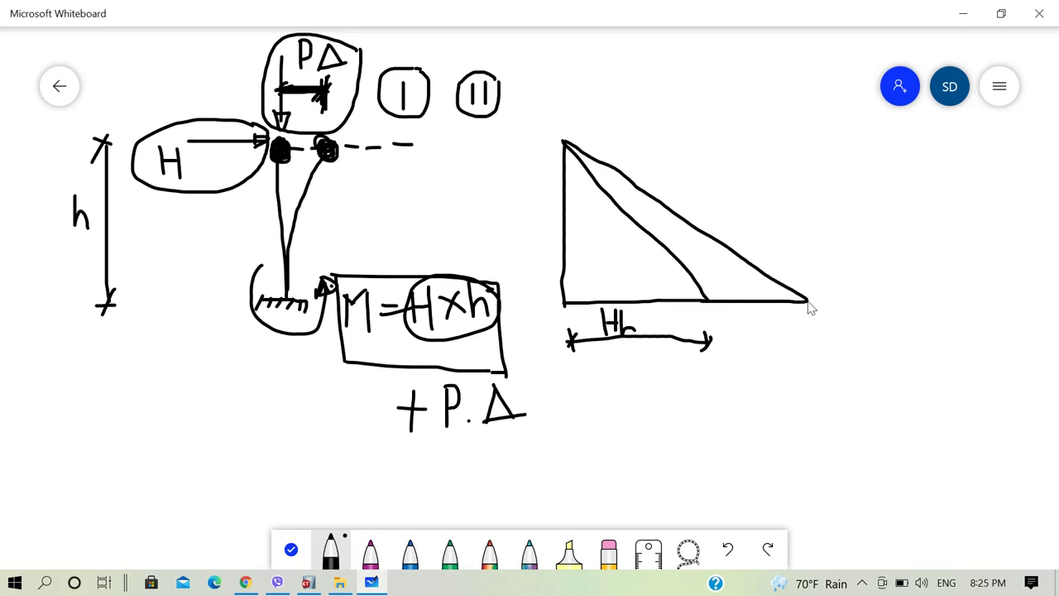
mouse_move(712, 342)
left_mouse_down()
mouse_move(802, 333)
mouse_move(791, 349)
left_mouse_up()
mouse_move(726, 306)
left_mouse_down()
mouse_move(730, 333)
mouse_move(726, 306)
mouse_move(741, 315)
mouse_move(730, 330)
mouse_move(760, 311)
left_mouse_up()
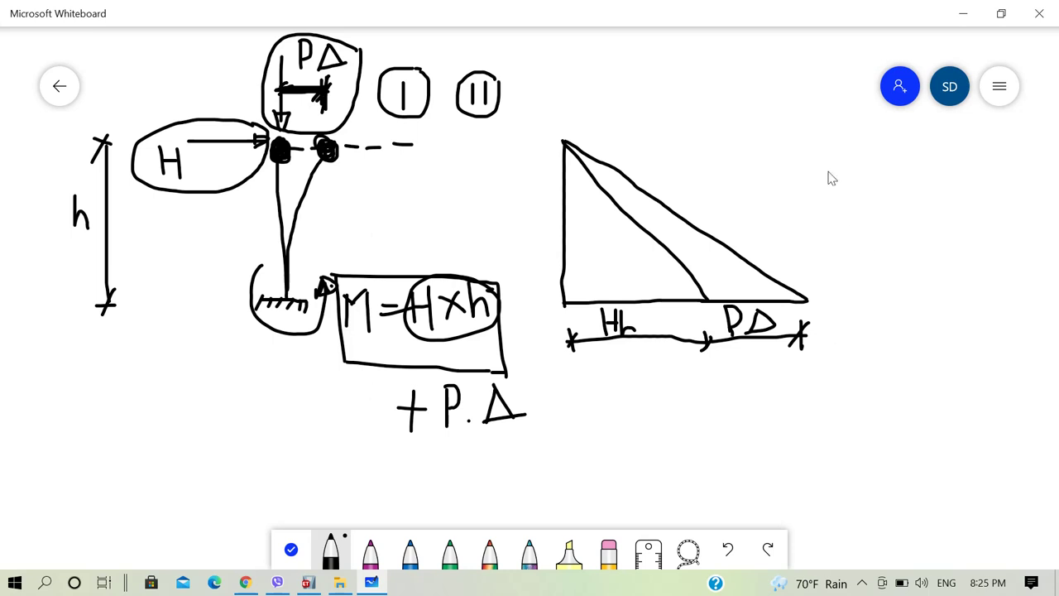
mouse_move(824, 141)
left_mouse_down()
mouse_move(729, 113)
mouse_move(630, 115)
mouse_move(556, 179)
mouse_move(527, 322)
mouse_move(674, 392)
mouse_move(777, 371)
mouse_move(861, 267)
mouse_move(818, 146)
left_mouse_up()
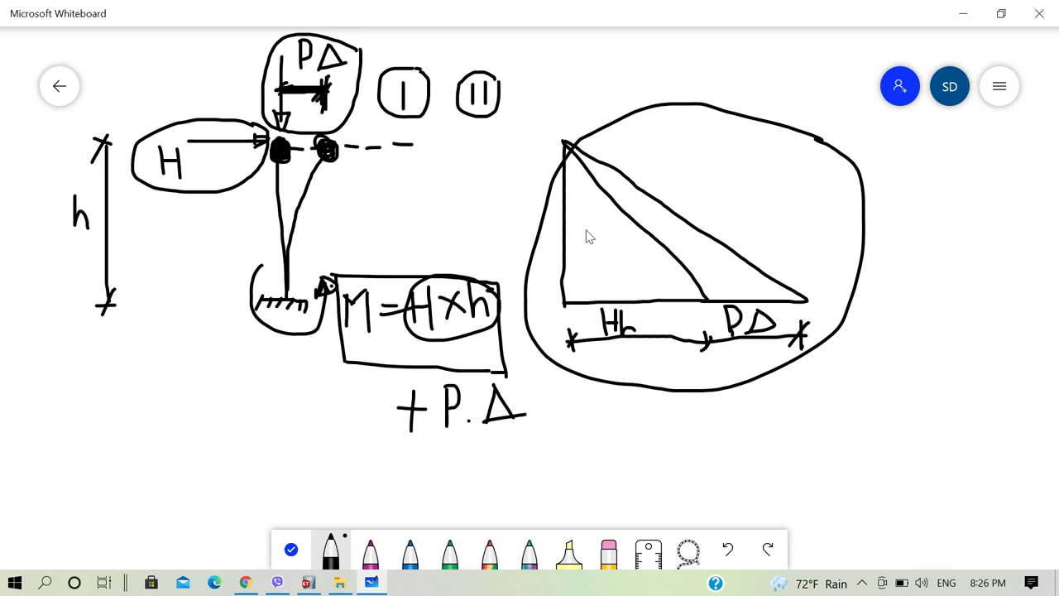
Step: Check ETABS, then return to Whiteboard and begin annotating the sketch in magenta
left_click(963, 14)
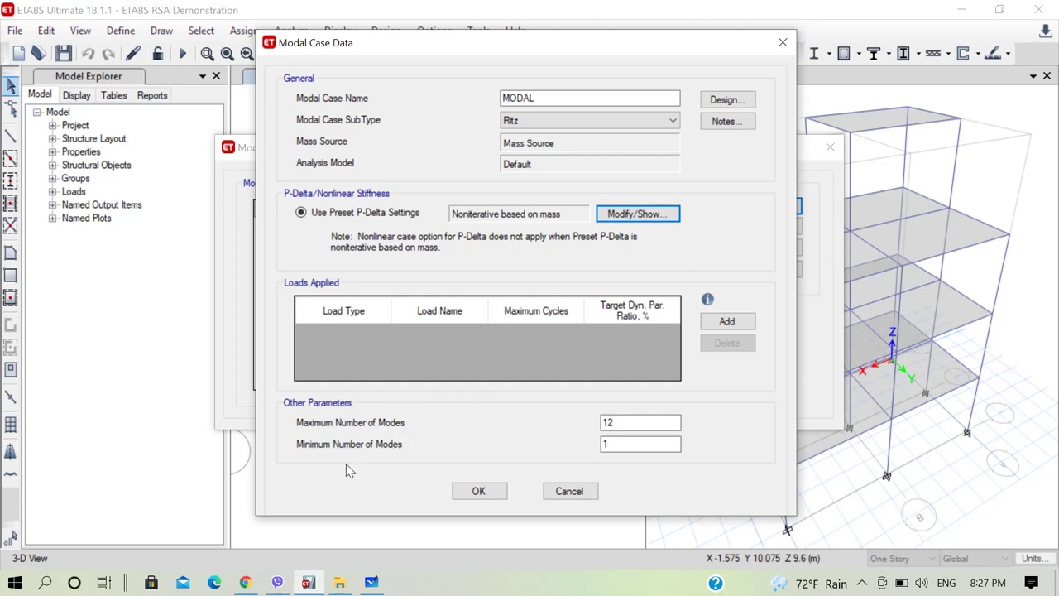
left_click(374, 584)
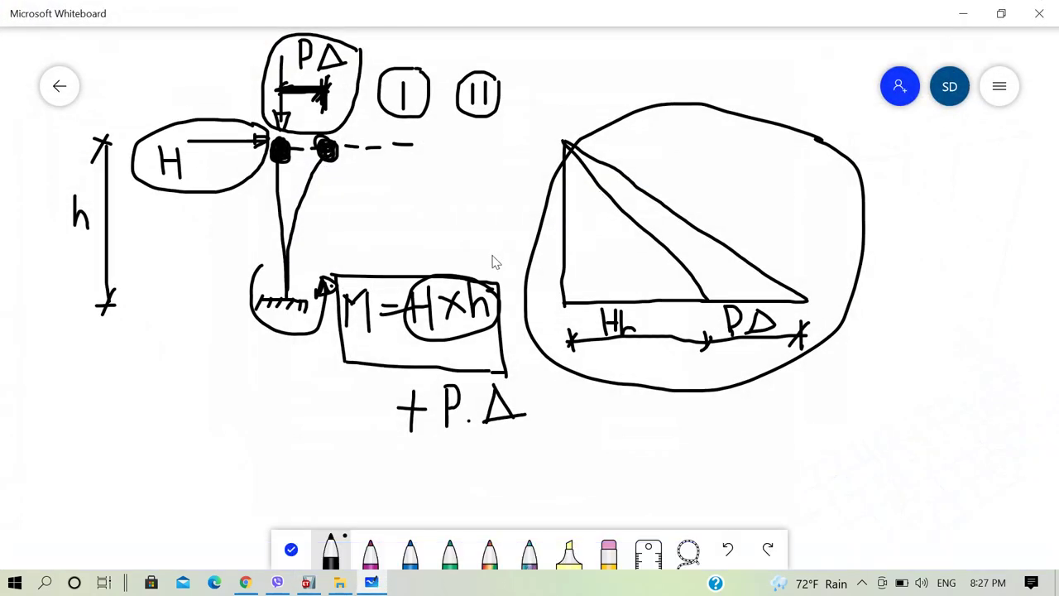
scroll(693, 236, "down", 2)
left_click(371, 551)
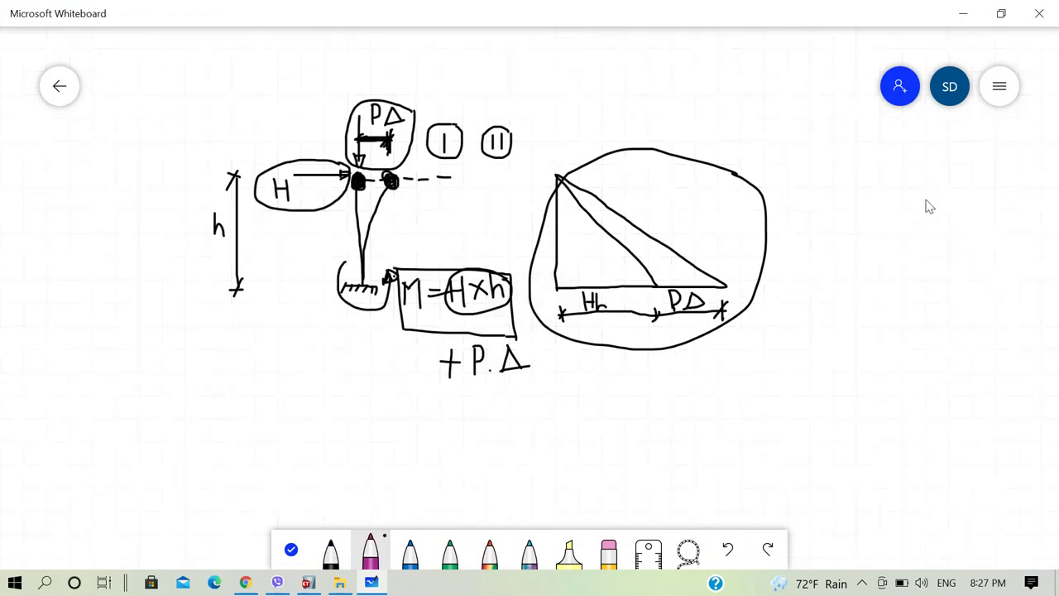
left_click_drag(926, 199, 934, 313)
Step: In black ink, draw a column with base hatch, horizontal and upward reaction arrows, and a moment arc
left_click(331, 551)
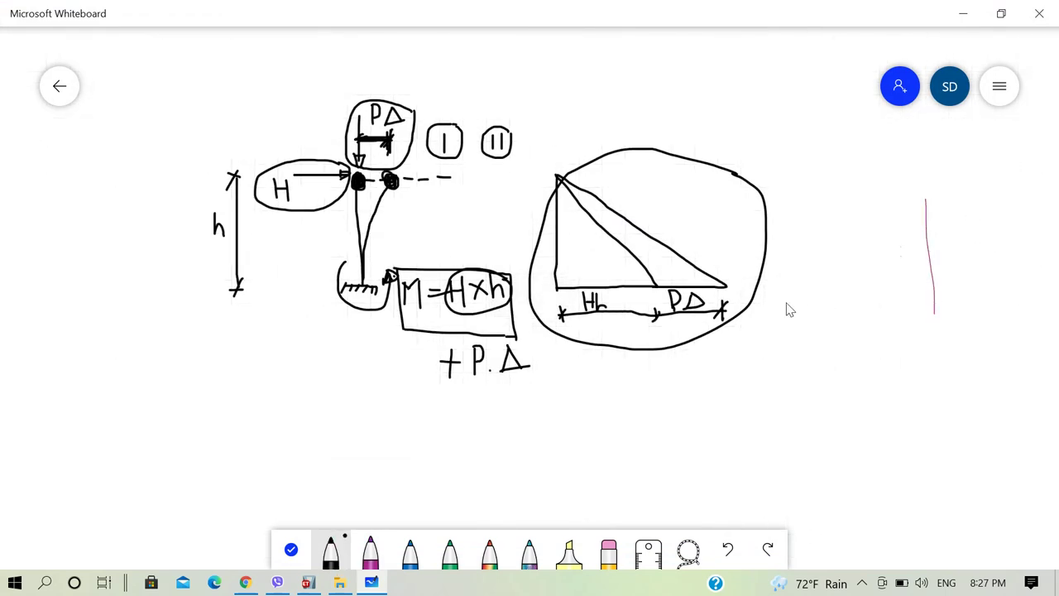
mouse_move(926, 199)
left_mouse_down()
mouse_move(938, 313)
mouse_move(928, 318)
mouse_move(960, 315)
mouse_move(959, 333)
left_mouse_up()
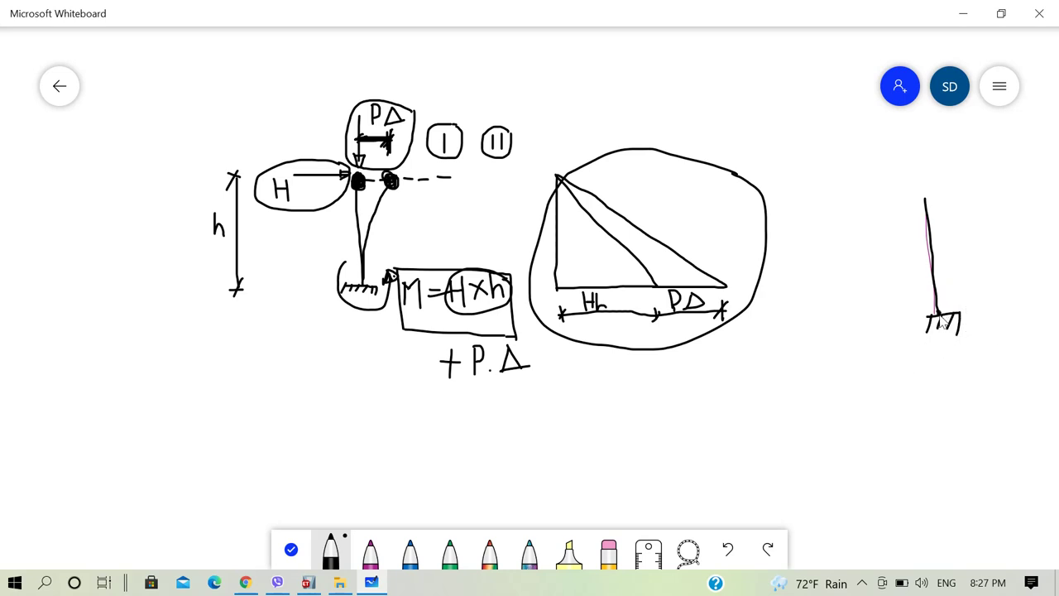
mouse_move(944, 315)
left_mouse_down()
mouse_move(940, 329)
mouse_move(1033, 293)
mouse_move(1027, 306)
left_mouse_up()
left_click_drag(965, 256, 969, 296)
mouse_move(962, 255)
left_mouse_down()
mouse_move(949, 277)
mouse_move(954, 305)
mouse_move(920, 316)
mouse_move(943, 349)
mouse_move(978, 348)
left_mouse_up()
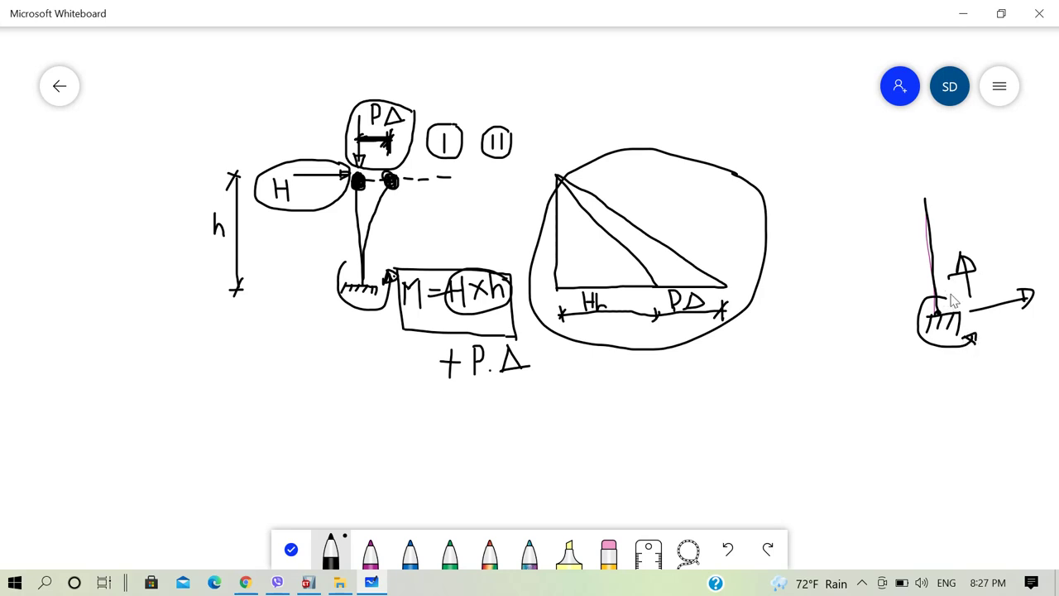
mouse_move(957, 305)
left_mouse_down()
mouse_move(928, 302)
mouse_move(918, 346)
left_mouse_up()
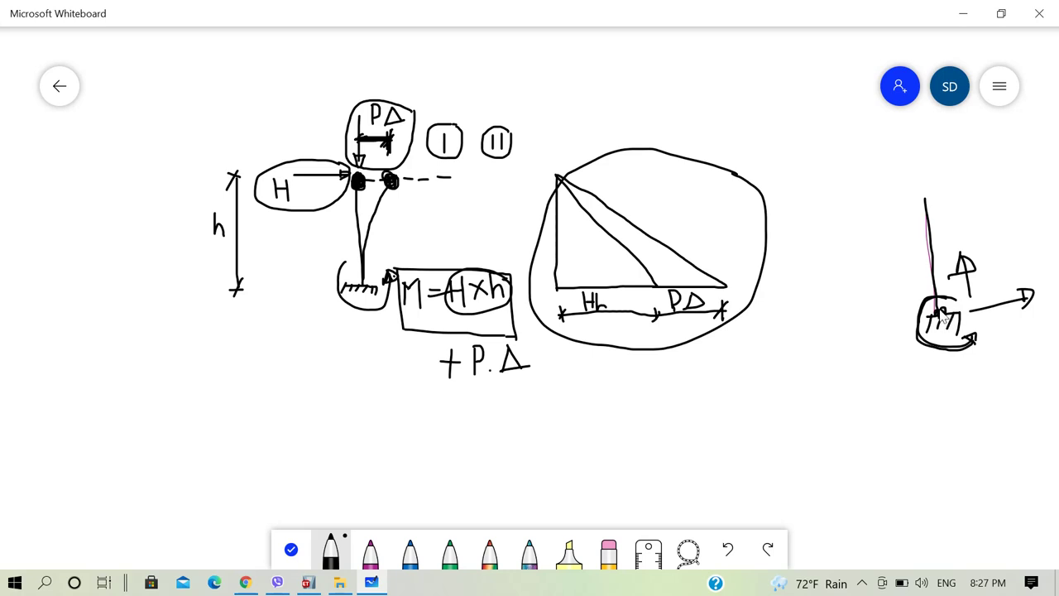
Step: Dot the fixed base joint, then draw a second column to the left with hatched ground
left_click_drag(942, 313, 939, 310)
mouse_move(825, 203)
left_mouse_down()
mouse_move(833, 309)
mouse_move(822, 327)
mouse_move(835, 311)
mouse_move(847, 328)
mouse_move(813, 333)
left_mouse_up()
mouse_move(826, 327)
left_mouse_down()
mouse_move(845, 335)
mouse_move(832, 311)
mouse_move(911, 304)
mouse_move(899, 314)
left_mouse_up()
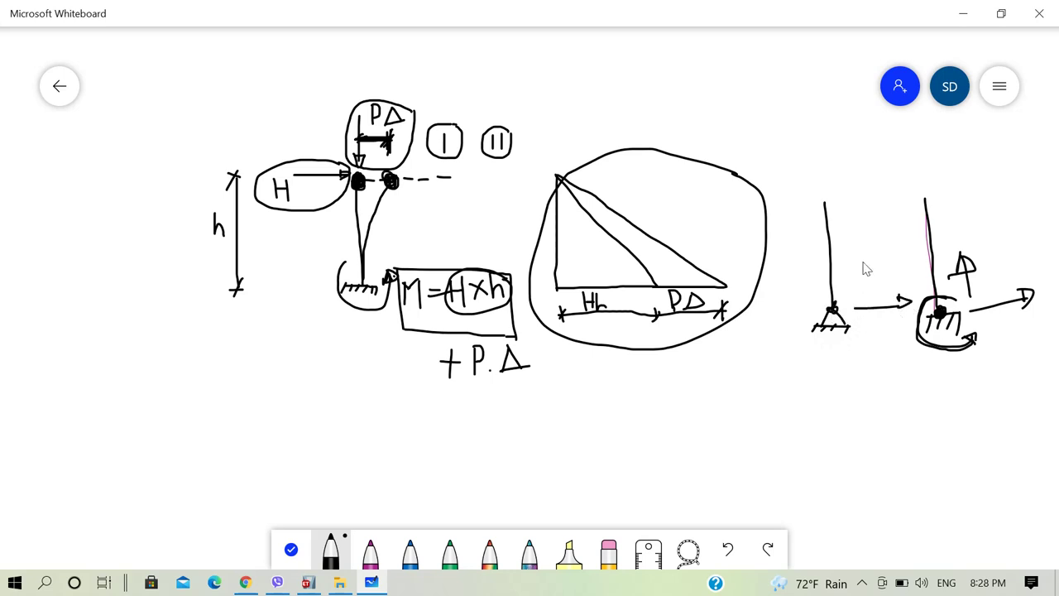
Step: Add an upward reaction arrow beside the pinned support and box both support sketches
mouse_move(862, 262)
left_mouse_down()
mouse_move(863, 314)
mouse_move(861, 258)
mouse_move(868, 272)
mouse_move(839, 362)
mouse_move(856, 338)
mouse_move(866, 343)
left_mouse_up()
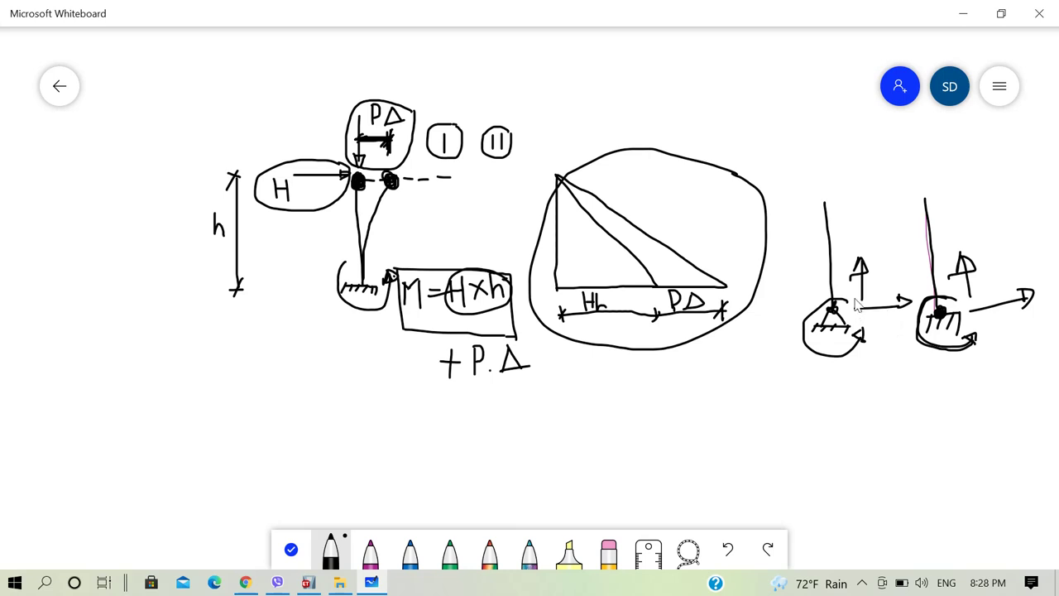
mouse_move(874, 180)
left_mouse_down()
mouse_move(768, 197)
mouse_move(778, 392)
mouse_move(875, 385)
mouse_move(945, 362)
left_mouse_up()
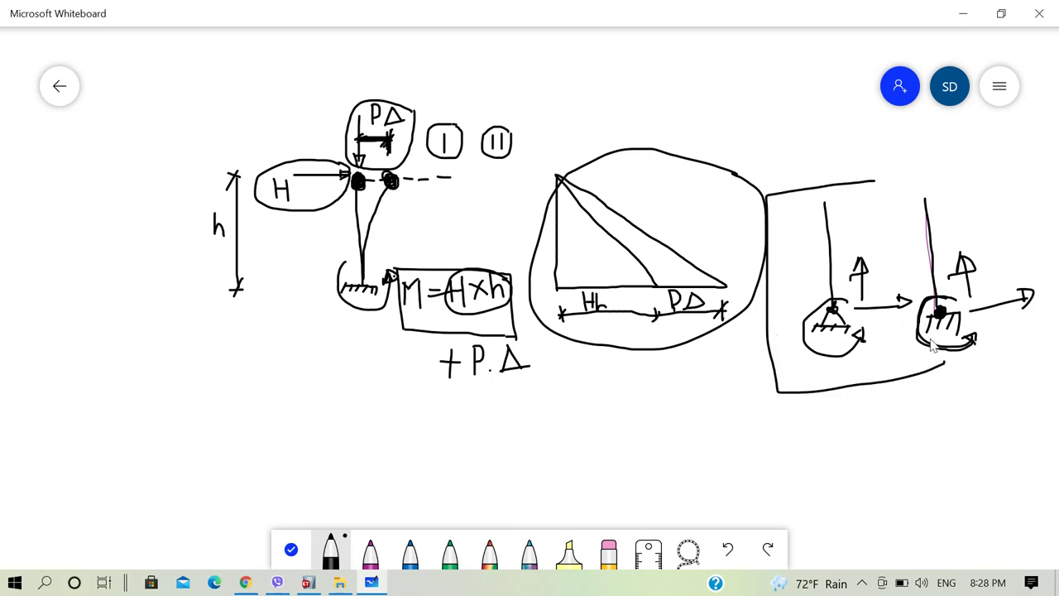
mouse_move(877, 180)
left_mouse_down()
mouse_move(904, 179)
mouse_move(930, 361)
left_mouse_up()
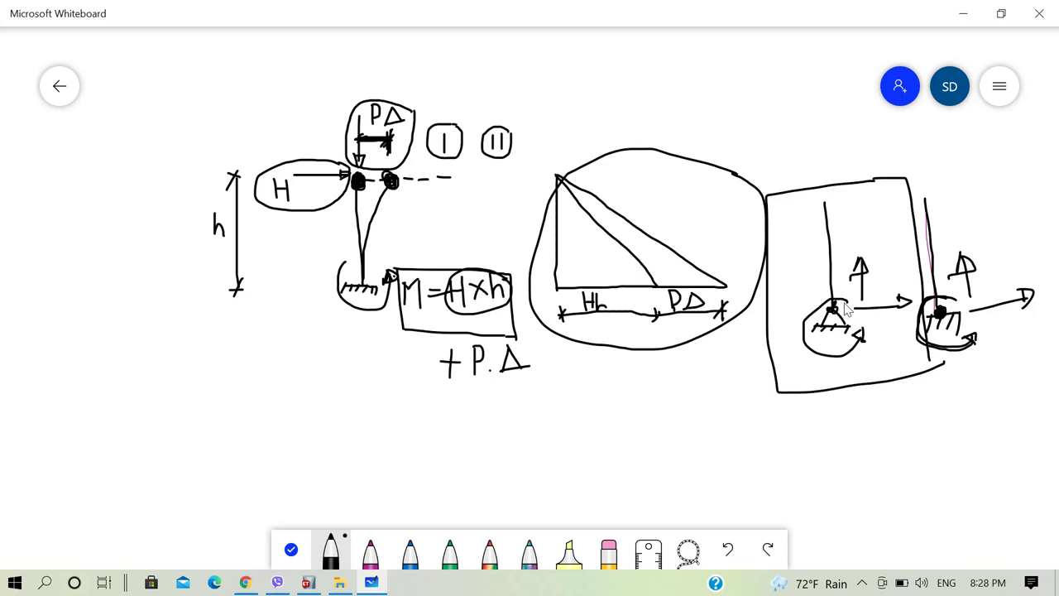
Step: Circle the pinned support, ink a small triangle under it, and minimize Whiteboard
mouse_move(845, 308)
left_mouse_down()
mouse_move(806, 337)
mouse_move(819, 363)
mouse_move(858, 351)
mouse_move(846, 333)
mouse_move(879, 348)
left_mouse_up()
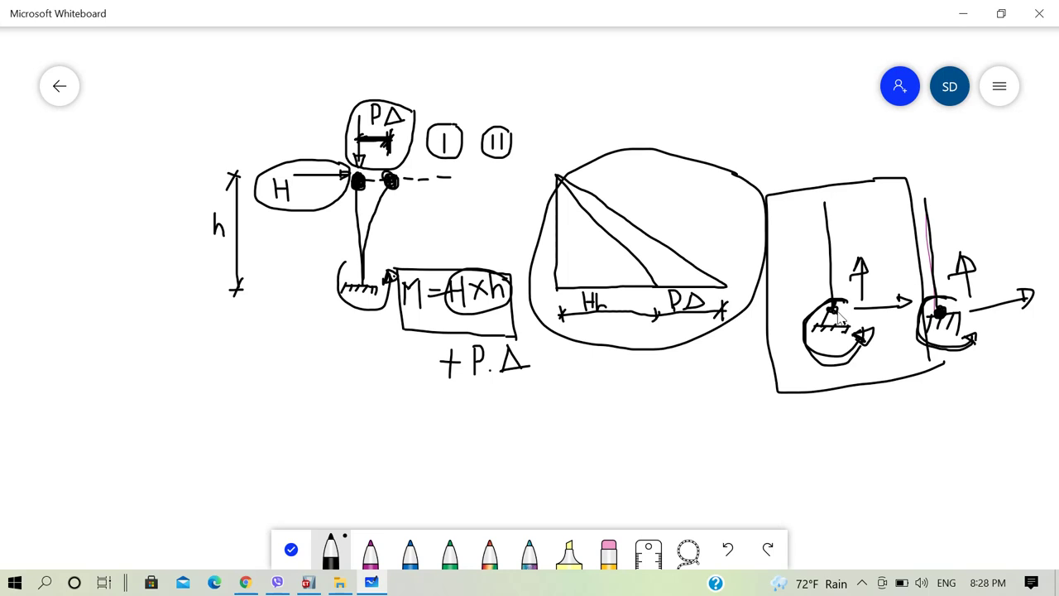
mouse_move(832, 303)
left_mouse_down()
mouse_move(842, 323)
mouse_move(823, 324)
mouse_move(820, 363)
mouse_move(851, 364)
mouse_move(864, 348)
left_mouse_up()
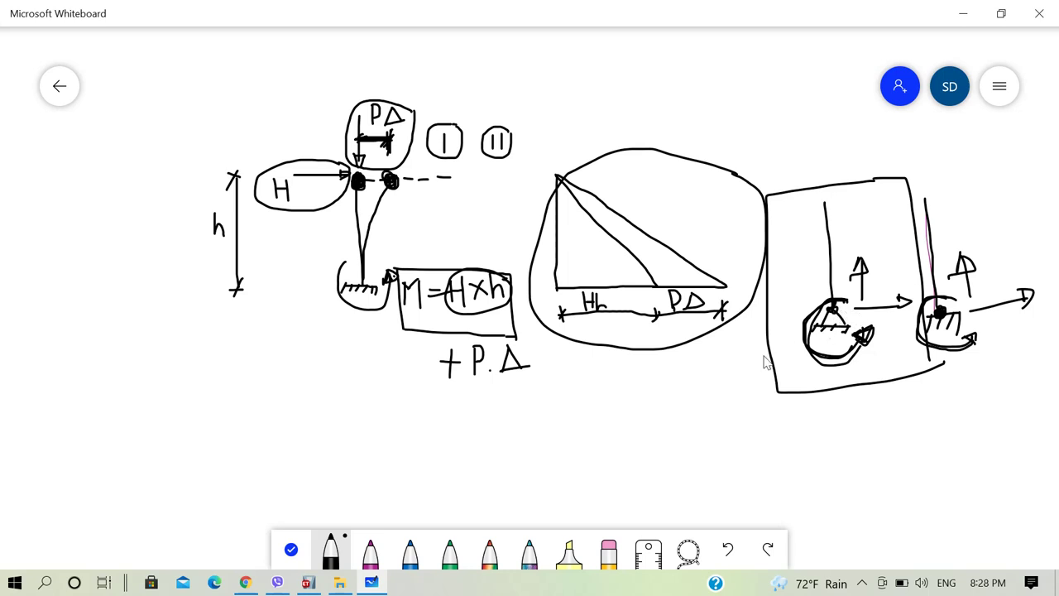
left_click(963, 13)
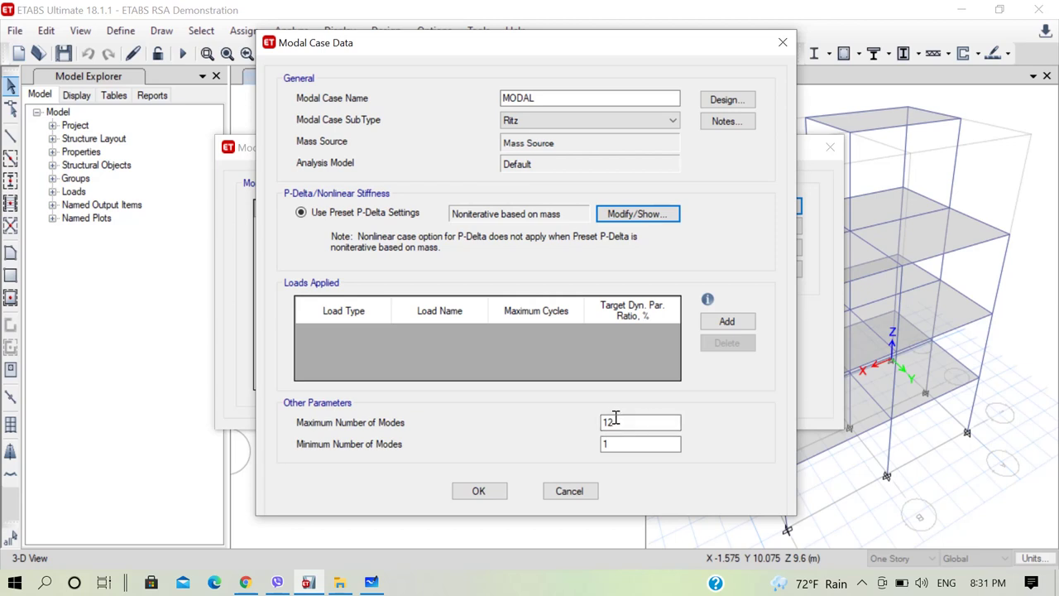
left_click(629, 444)
left_click(609, 424)
left_click(677, 446)
left_click(521, 122)
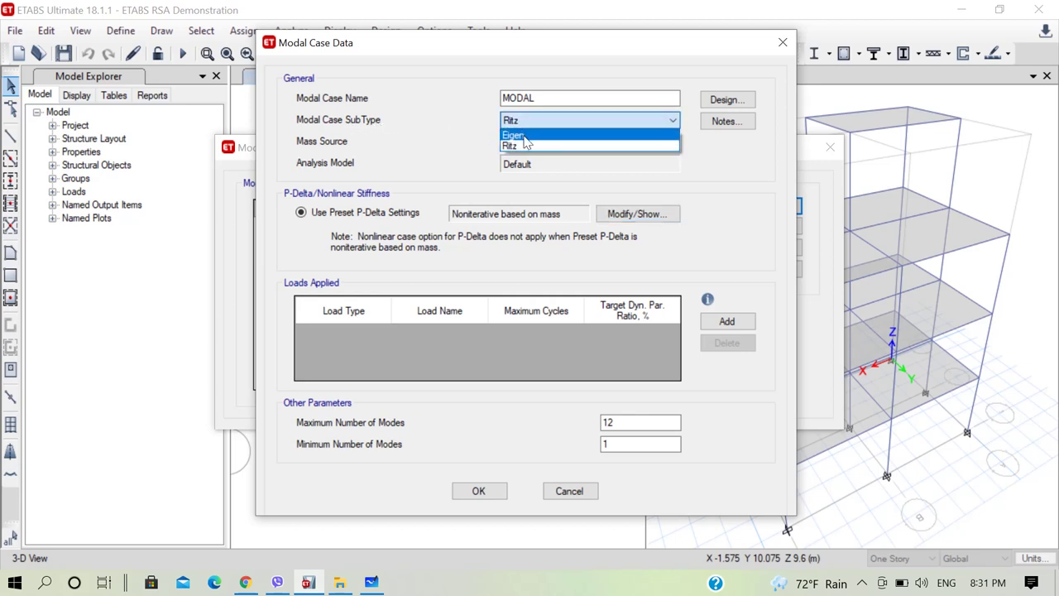
Step: Set the MODAL case subtype to Eigen, then bring the whiteboard back up
left_click(524, 136)
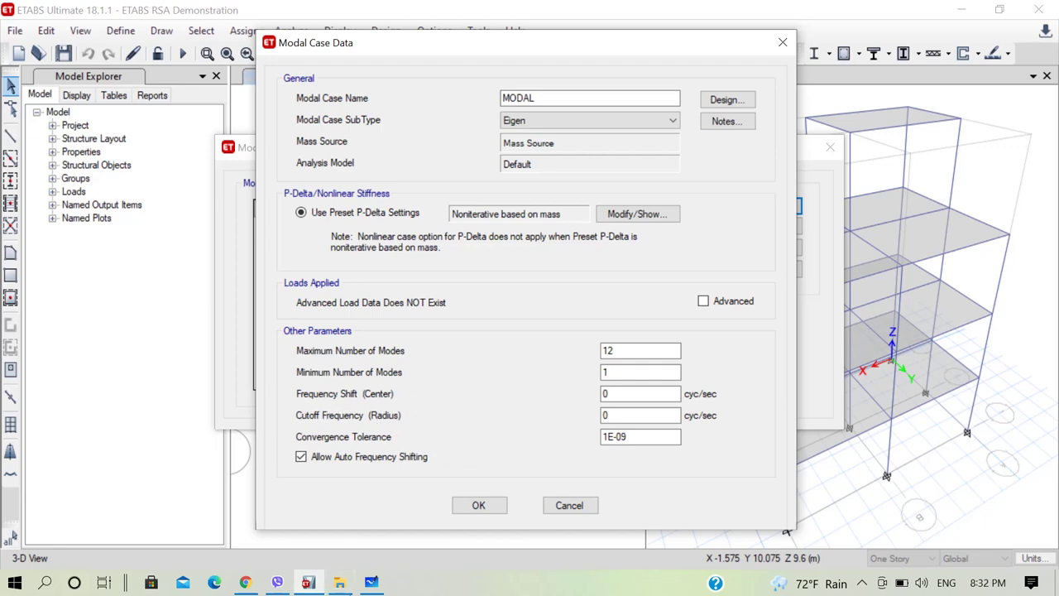
left_click(371, 582)
scroll(526, 335, "down", 3)
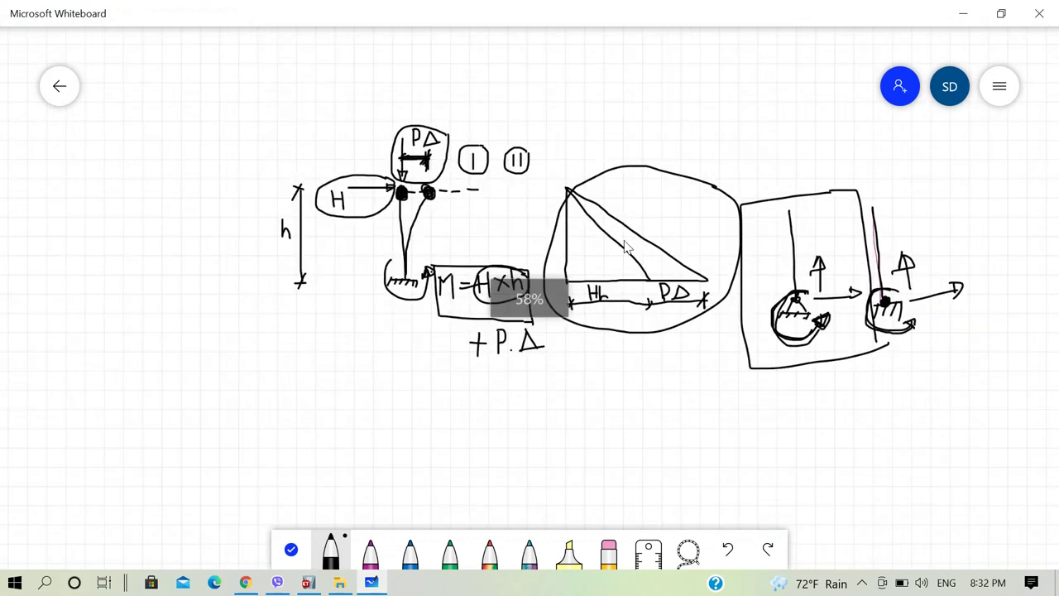
right_click(577, 332)
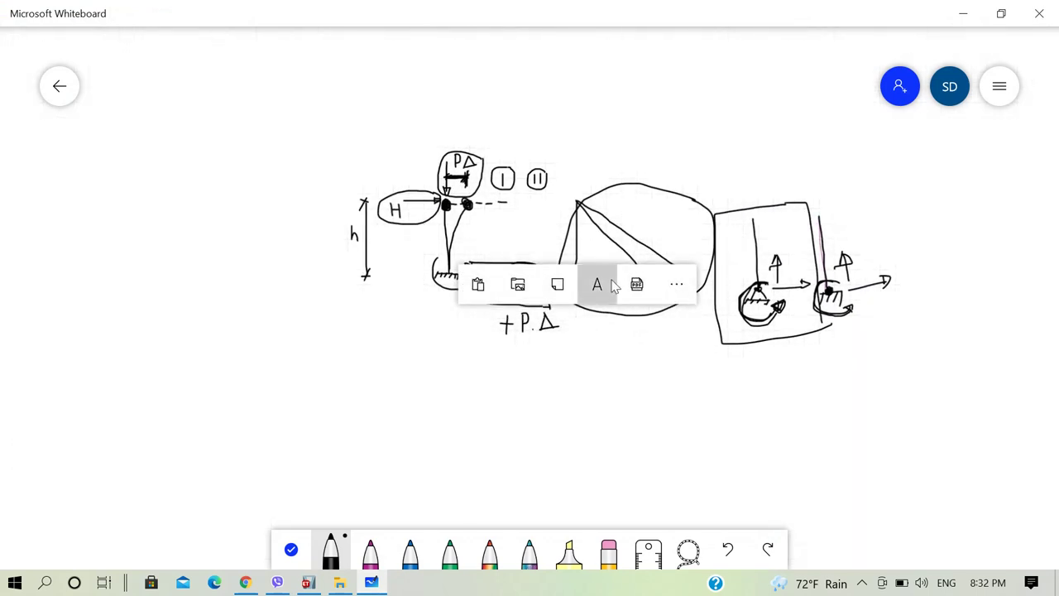
left_click_drag(117, 192, 119, 224)
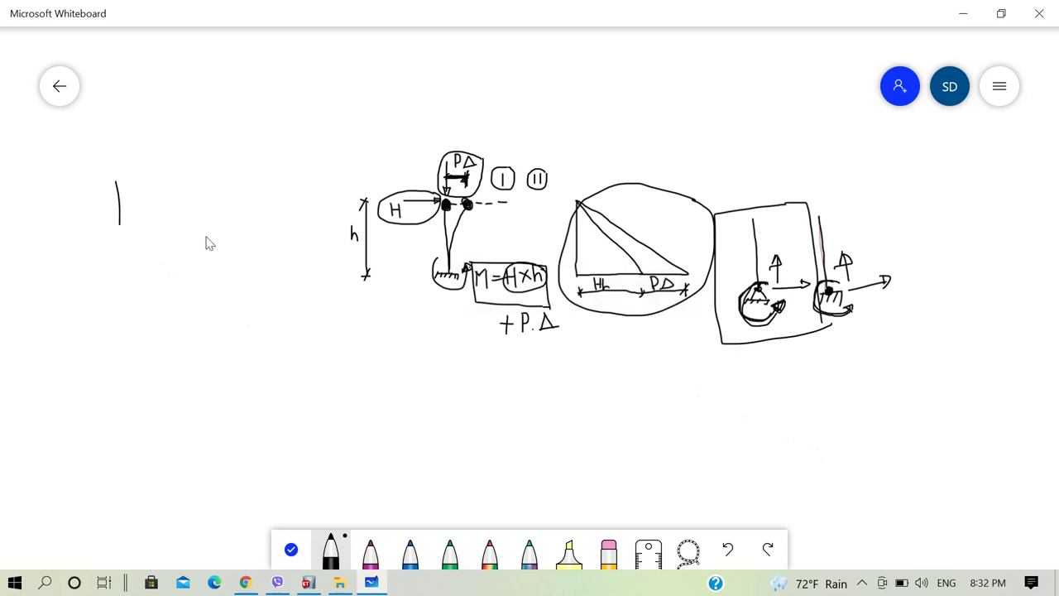
mouse_move(106, 129)
left_mouse_down()
mouse_move(112, 117)
mouse_move(122, 224)
left_mouse_up()
mouse_move(114, 234)
left_mouse_down()
mouse_move(137, 264)
mouse_move(116, 270)
mouse_move(116, 287)
mouse_move(128, 321)
mouse_move(125, 312)
mouse_move(144, 328)
left_mouse_up()
left_click_drag(144, 328, 130, 419)
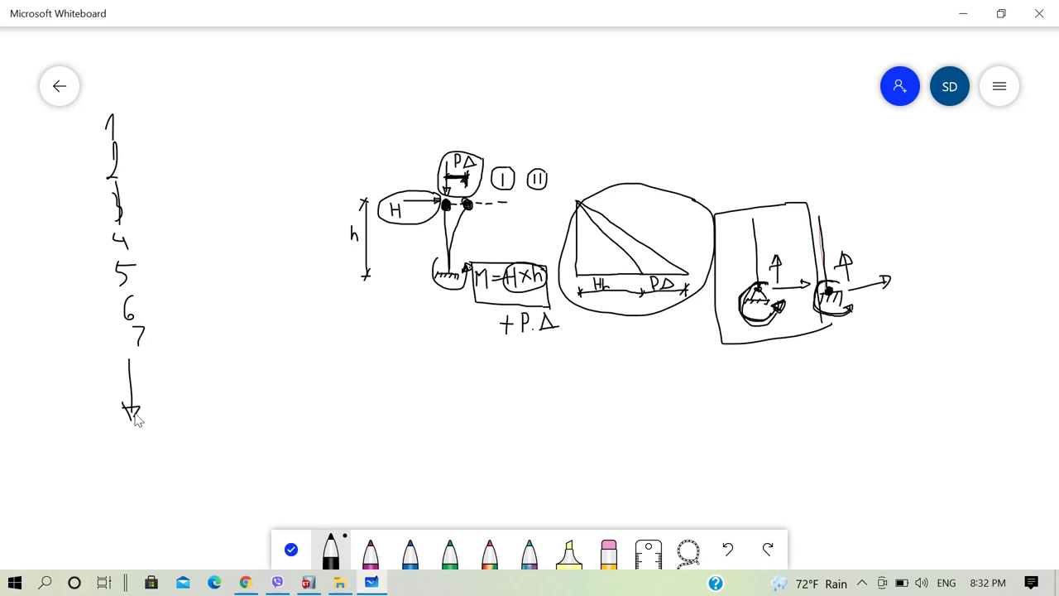
mouse_move(124, 130)
left_mouse_down()
mouse_move(146, 136)
mouse_move(149, 198)
left_mouse_up()
left_click_drag(134, 243, 147, 243)
mouse_move(135, 282)
left_mouse_down()
mouse_move(151, 282)
mouse_move(164, 315)
left_mouse_up()
mouse_move(161, 125)
left_mouse_down()
mouse_move(153, 144)
mouse_move(160, 126)
mouse_move(189, 120)
mouse_move(177, 142)
mouse_move(185, 132)
mouse_move(193, 143)
mouse_move(156, 176)
mouse_move(156, 164)
mouse_move(187, 174)
mouse_move(161, 205)
mouse_move(194, 201)
mouse_move(192, 210)
mouse_move(215, 213)
mouse_move(206, 204)
left_mouse_up()
left_click(168, 135)
left_click(167, 168)
left_click(174, 202)
mouse_move(168, 234)
left_mouse_down()
mouse_move(213, 248)
mouse_move(207, 235)
mouse_move(181, 306)
mouse_move(184, 290)
left_mouse_up()
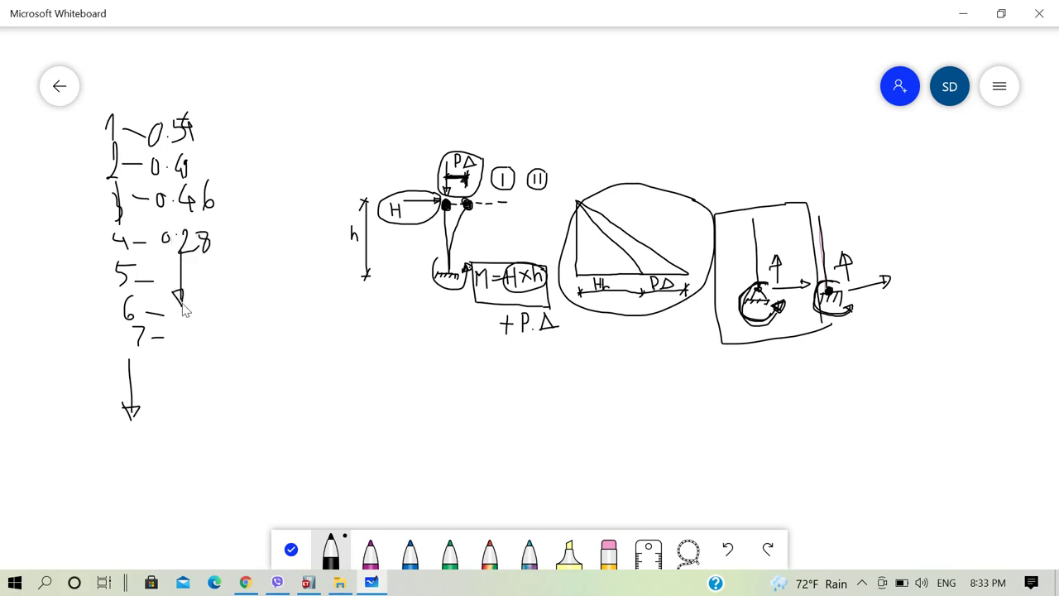
mouse_move(176, 84)
left_mouse_down()
mouse_move(174, 108)
mouse_move(183, 101)
left_mouse_up()
mouse_move(208, 92)
left_mouse_down()
mouse_move(73, 142)
mouse_move(65, 325)
mouse_move(137, 422)
mouse_move(179, 409)
mouse_move(213, 328)
mouse_move(243, 190)
mouse_move(215, 93)
left_mouse_up()
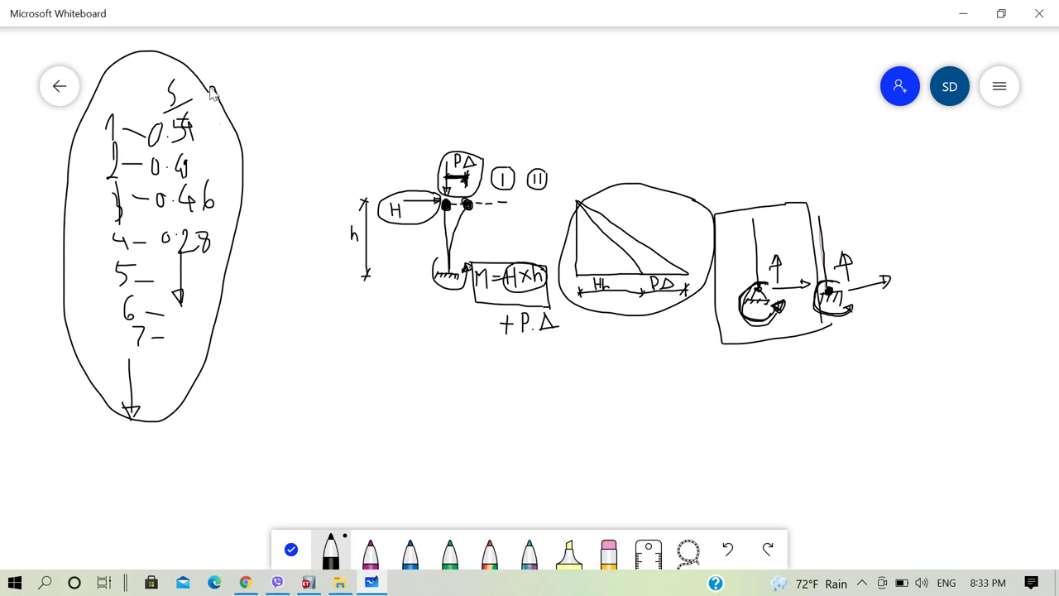
Step: Review ETABS's Modal Case Data (Eigen, 12 maximum modes), then return to the whiteboard
left_click(308, 582)
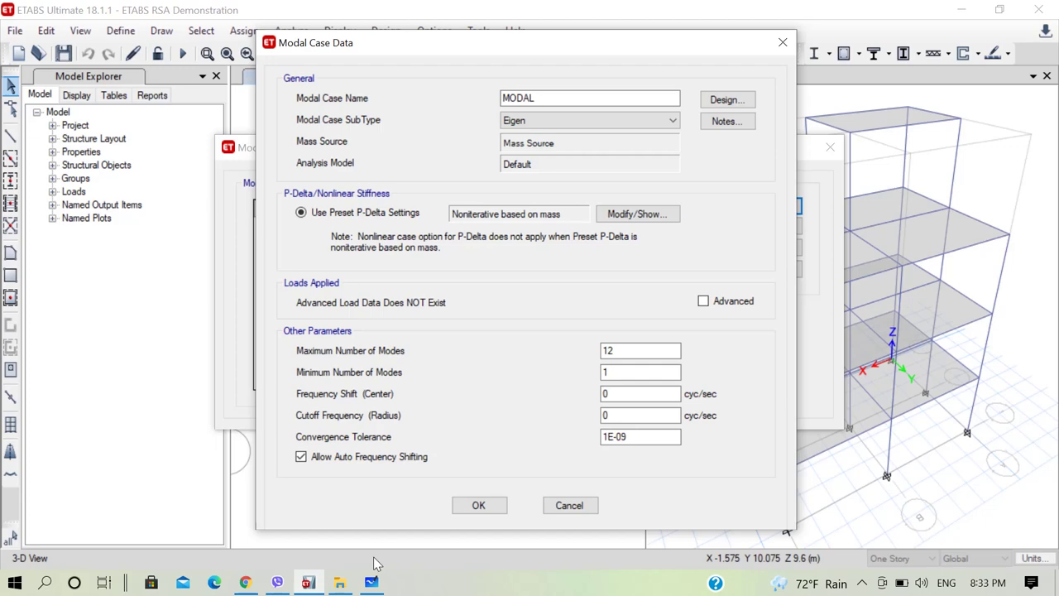
mouse_move(375, 586)
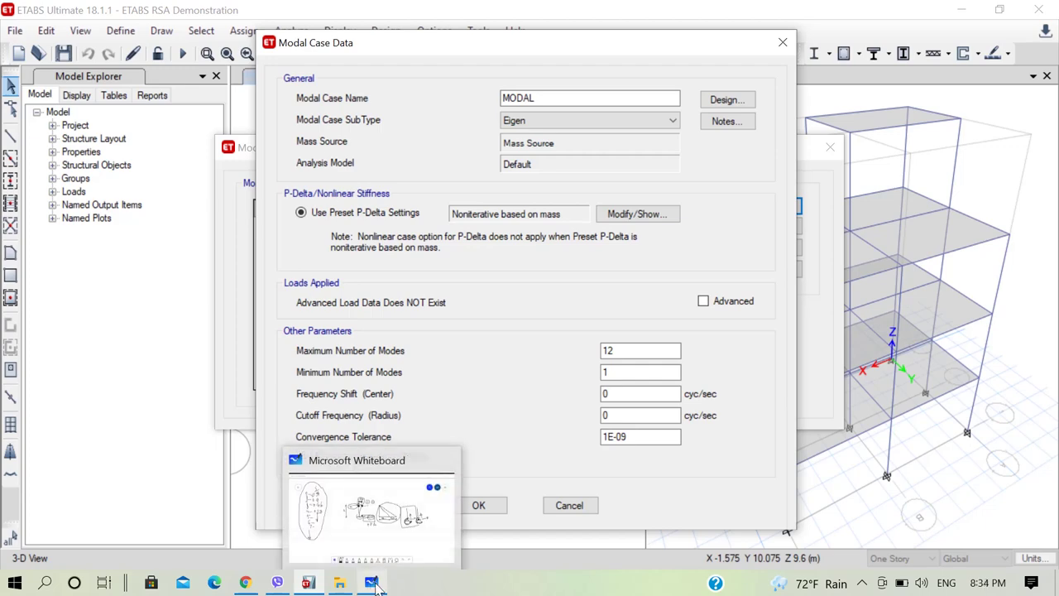
left_click(364, 513)
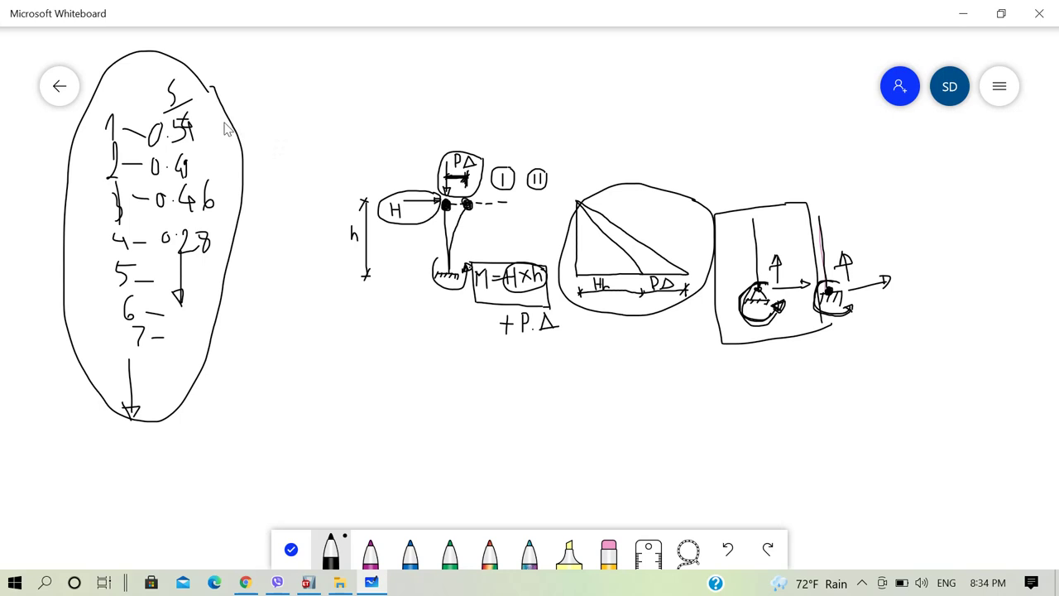
Step: Trace three more loops around the left list of mode periods
mouse_move(225, 128)
left_mouse_down()
mouse_move(173, 73)
mouse_move(130, 57)
mouse_move(83, 94)
mouse_move(51, 207)
mouse_move(48, 333)
mouse_move(79, 405)
mouse_move(149, 425)
mouse_move(195, 387)
mouse_move(237, 292)
mouse_move(252, 197)
mouse_move(221, 95)
mouse_move(149, 60)
mouse_move(96, 92)
mouse_move(67, 138)
mouse_move(48, 314)
mouse_move(87, 405)
left_mouse_up()
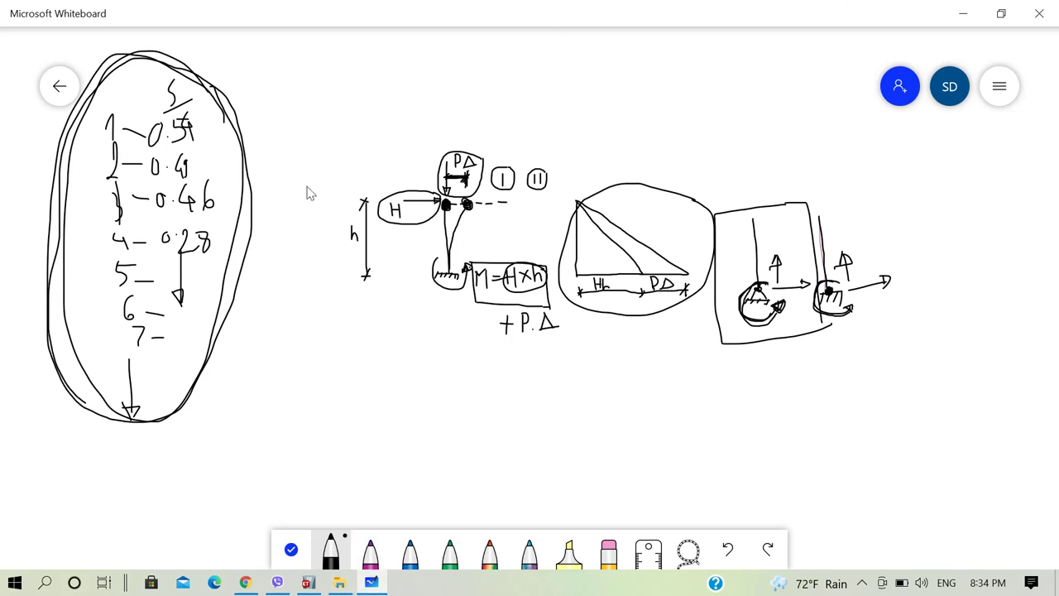
mouse_move(245, 130)
left_mouse_down()
mouse_move(214, 83)
mouse_move(122, 69)
mouse_move(58, 176)
mouse_move(43, 305)
mouse_move(113, 418)
mouse_move(159, 419)
mouse_move(228, 314)
mouse_move(268, 141)
mouse_move(220, 95)
mouse_move(258, 137)
mouse_move(242, 109)
mouse_move(157, 71)
mouse_move(42, 219)
left_mouse_up()
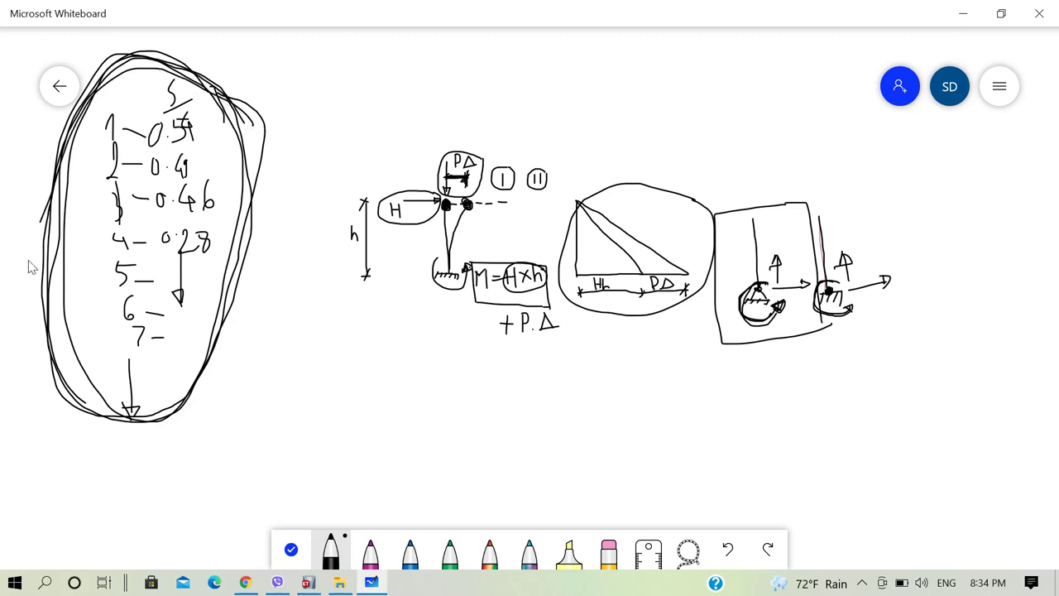
mouse_move(31, 267)
left_mouse_down()
mouse_move(43, 376)
mouse_move(83, 416)
left_mouse_up()
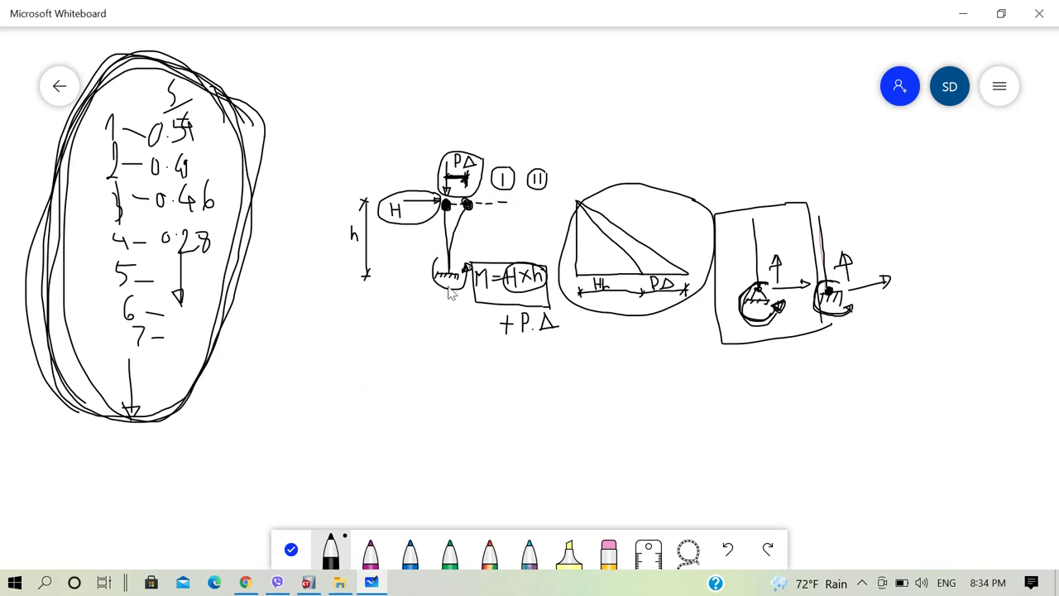
Step: Check the Frequency Shift value in ETABS's Modal Case Data, then return to Whiteboard
left_click(309, 583)
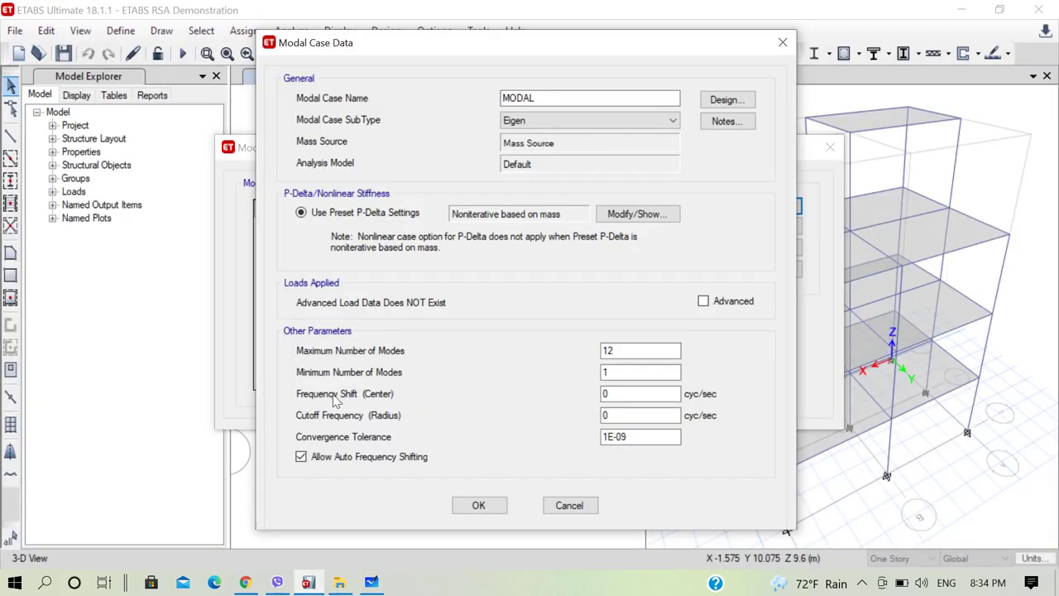
left_click(632, 395)
left_click(371, 582)
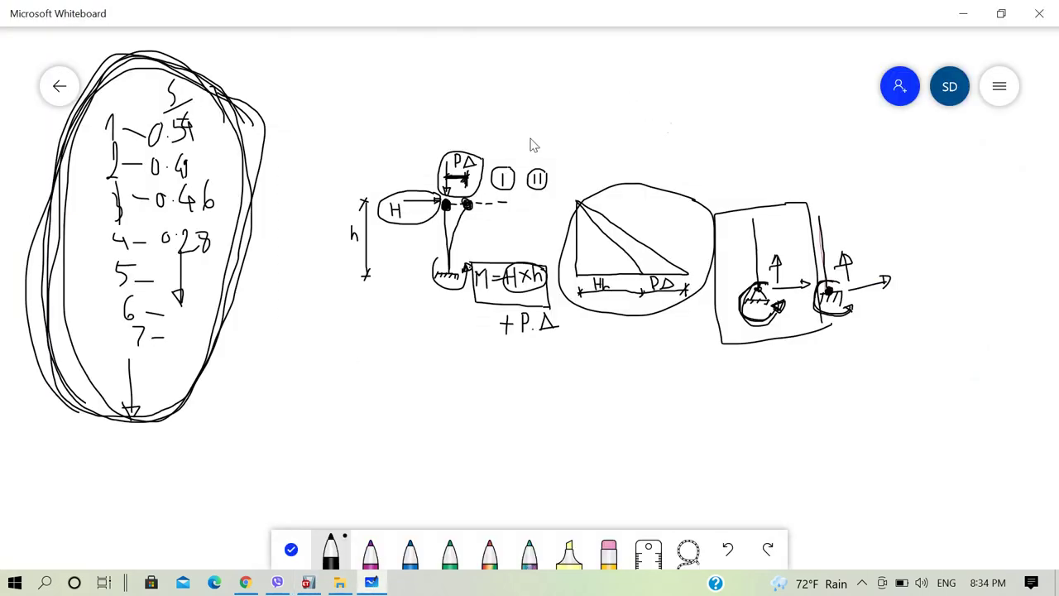
Step: Draw a horizontal frequency axis with an arrowed Shift tick labelled 'Shift' and '30Hz'
left_click_drag(538, 72, 855, 65)
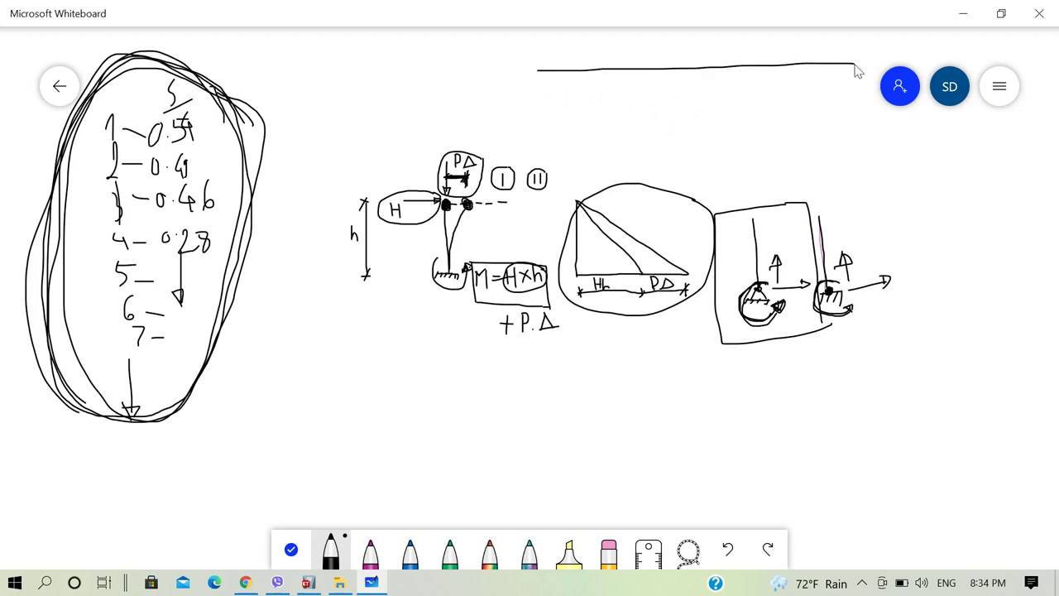
left_click_drag(698, 55, 699, 83)
mouse_move(693, 94)
left_mouse_down()
mouse_move(682, 117)
mouse_move(719, 107)
mouse_move(712, 130)
mouse_move(722, 121)
left_mouse_up()
mouse_move(727, 76)
left_mouse_down()
mouse_move(736, 124)
mouse_move(737, 103)
left_mouse_up()
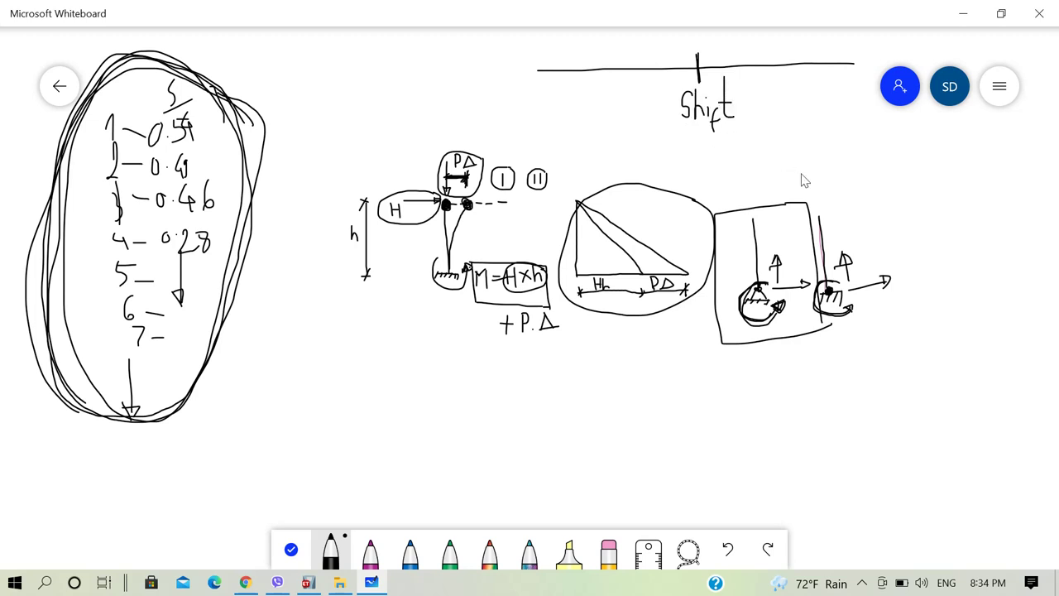
left_click_drag(695, 71, 735, 75)
mouse_move(696, 140)
left_mouse_down()
mouse_move(705, 150)
mouse_move(695, 162)
mouse_move(712, 159)
mouse_move(717, 142)
left_mouse_up()
mouse_move(724, 136)
left_mouse_down()
mouse_move(723, 166)
mouse_move(736, 149)
mouse_move(734, 163)
left_mouse_up()
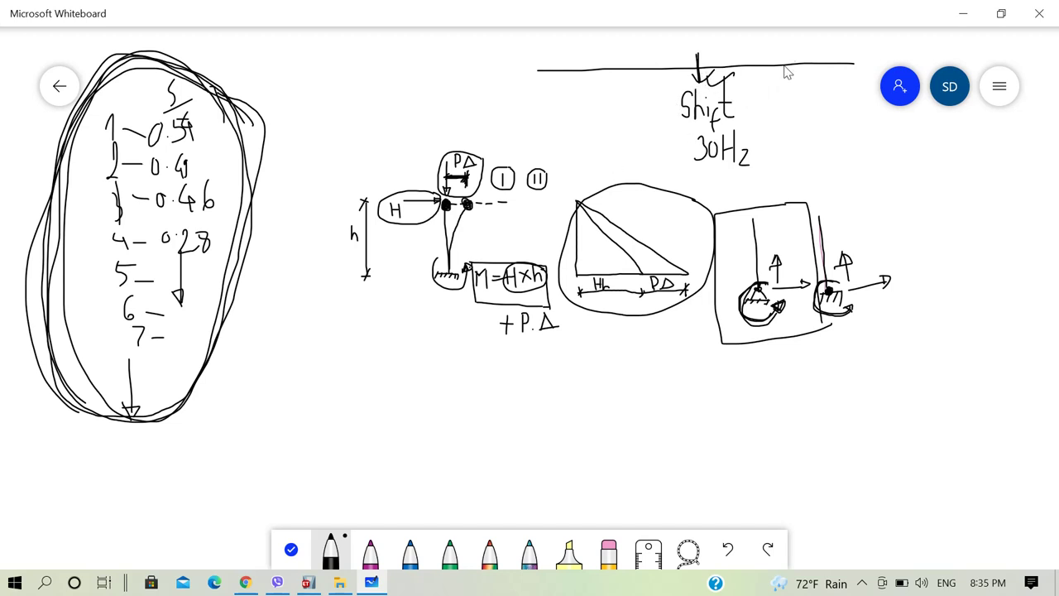
Step: Add ticks on either side of the Shift marker and label both spans 'cut'
left_click_drag(781, 56, 782, 70)
left_click_drag(603, 56, 602, 80)
mouse_move(729, 49)
left_mouse_down()
mouse_move(725, 61)
mouse_move(735, 60)
mouse_move(751, 38)
left_mouse_up()
mouse_move(650, 55)
left_mouse_down()
mouse_move(647, 64)
mouse_move(669, 63)
mouse_move(677, 52)
left_mouse_up()
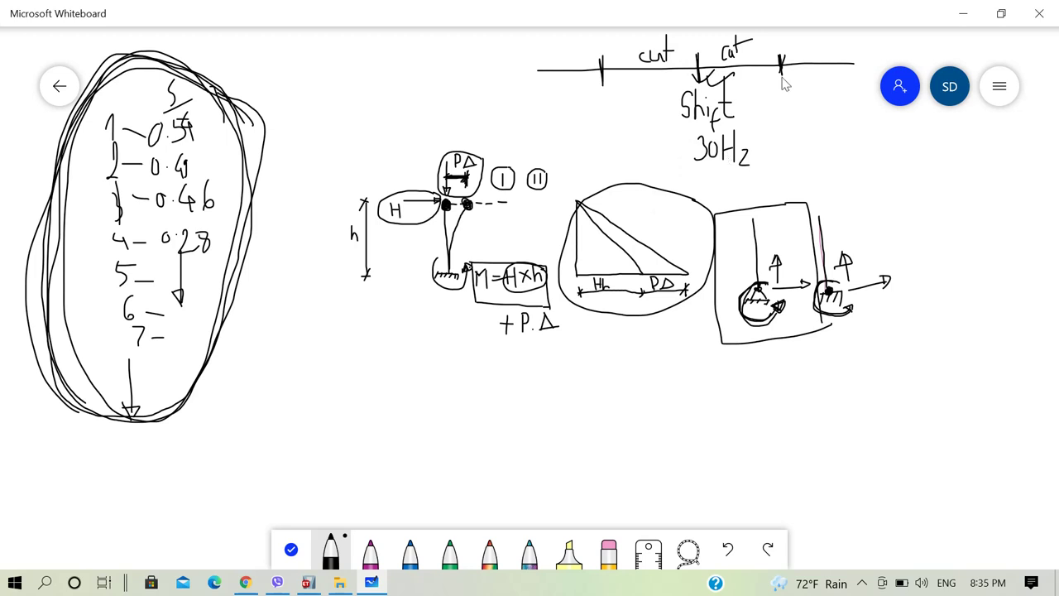
Step: Label the right tick '40' and the left tick '20Hz'
mouse_move(778, 85)
left_mouse_down()
mouse_move(783, 112)
mouse_move(795, 85)
left_mouse_up()
mouse_move(594, 106)
left_mouse_down()
mouse_move(606, 126)
mouse_move(616, 107)
mouse_move(627, 126)
mouse_move(637, 115)
left_mouse_up()
mouse_move(637, 105)
left_mouse_down()
mouse_move(638, 128)
mouse_move(653, 129)
left_mouse_up()
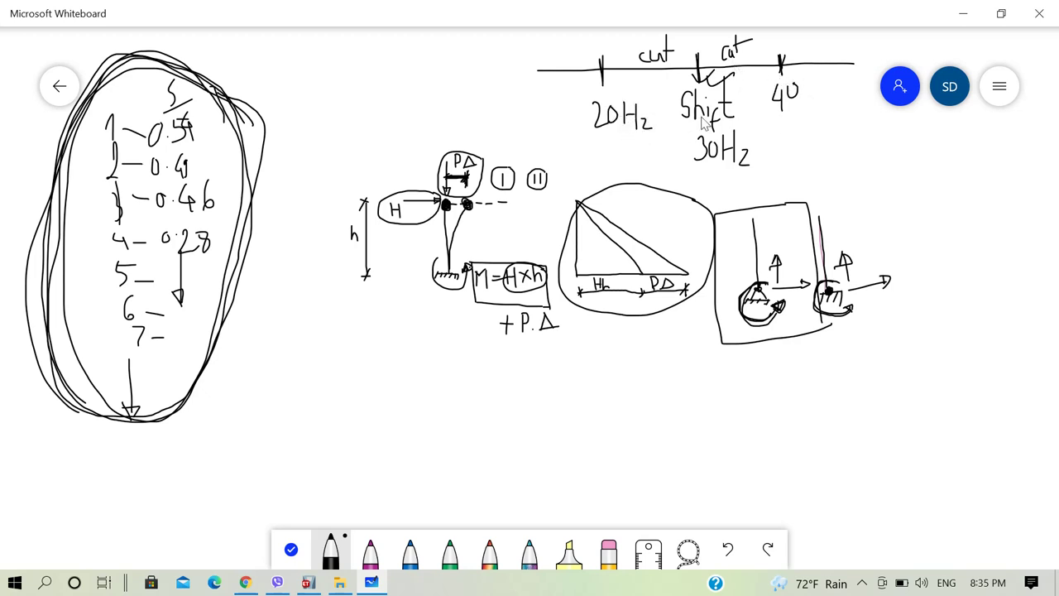
Step: Circle 'Shift', '20Hz' and '40', and arc over the cut-off span above the axis
mouse_move(732, 81)
left_mouse_down()
mouse_move(695, 82)
mouse_move(676, 133)
mouse_move(712, 145)
mouse_move(739, 89)
left_mouse_up()
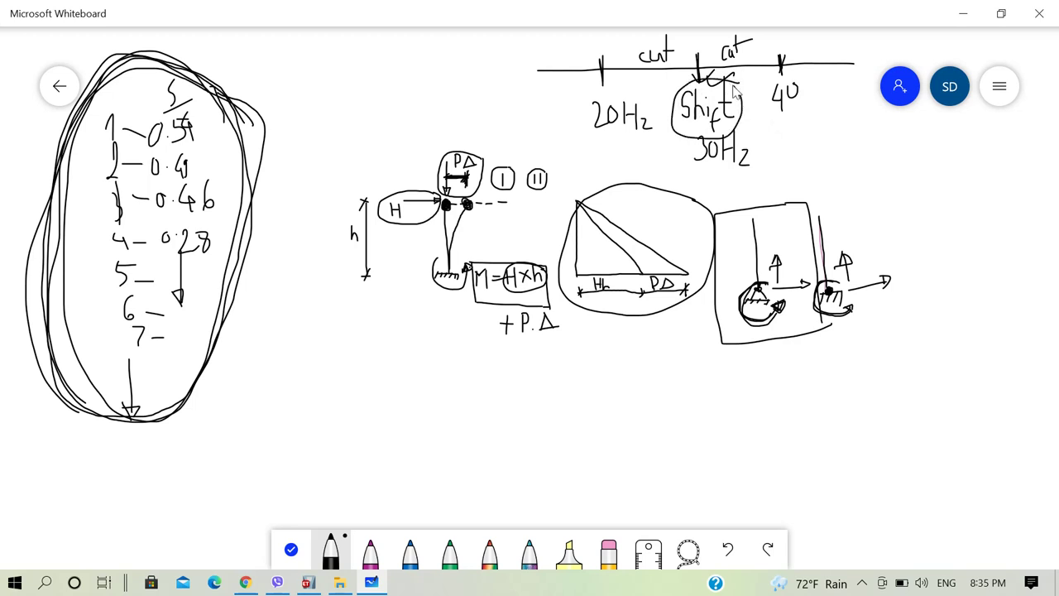
mouse_move(638, 88)
left_mouse_down()
mouse_move(645, 142)
mouse_move(638, 84)
left_mouse_up()
left_click_drag(780, 82, 800, 98)
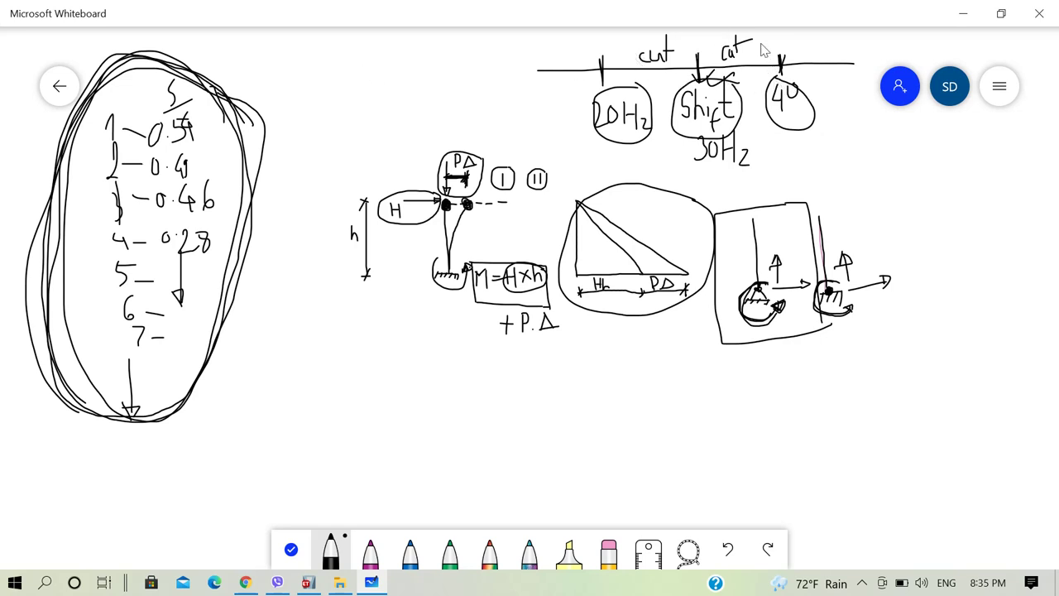
mouse_move(778, 41)
left_mouse_down()
mouse_move(688, 28)
mouse_move(630, 43)
mouse_move(605, 64)
mouse_move(604, 85)
mouse_move(651, 109)
mouse_move(762, 98)
mouse_move(780, 79)
mouse_move(768, 34)
mouse_move(704, 24)
mouse_move(660, 33)
mouse_move(609, 70)
mouse_move(646, 105)
mouse_move(690, 113)
mouse_move(778, 76)
left_mouse_up()
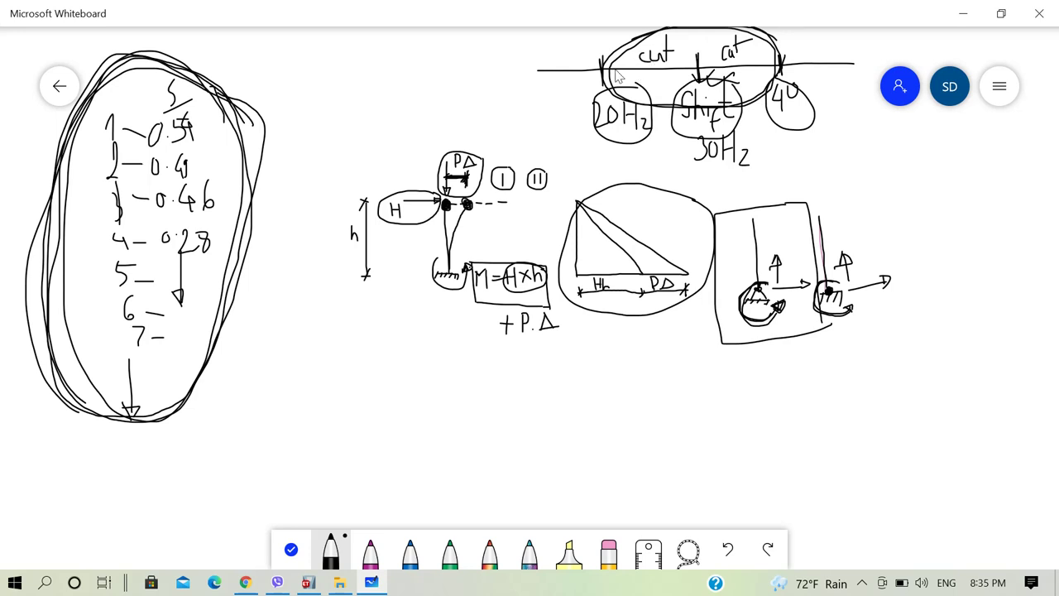
Step: Add ticks on both axis ends beyond the cut-off span and loop around them and the span
mouse_move(578, 60)
left_mouse_down()
mouse_move(576, 85)
mouse_move(547, 73)
mouse_move(522, 89)
left_mouse_up()
mouse_move(801, 55)
left_mouse_down()
mouse_move(801, 71)
mouse_move(811, 71)
left_mouse_up()
left_click_drag(820, 55, 829, 71)
mouse_move(839, 55)
left_mouse_down()
mouse_move(849, 85)
mouse_move(821, 43)
mouse_move(792, 85)
mouse_move(855, 85)
mouse_move(854, 45)
left_mouse_up()
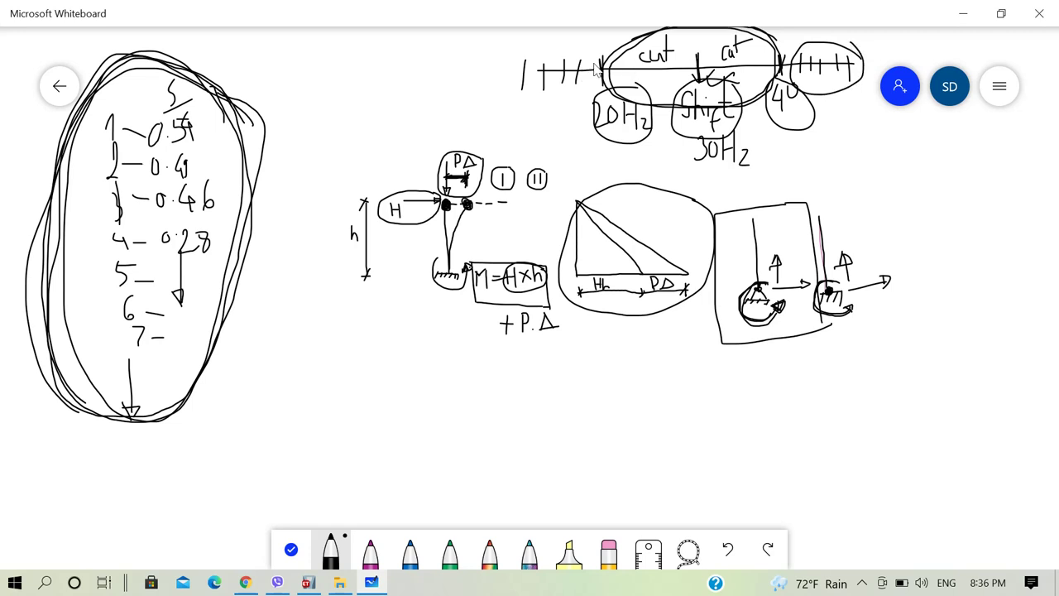
mouse_move(594, 58)
left_mouse_down()
mouse_move(496, 85)
mouse_move(599, 103)
mouse_move(604, 55)
left_mouse_up()
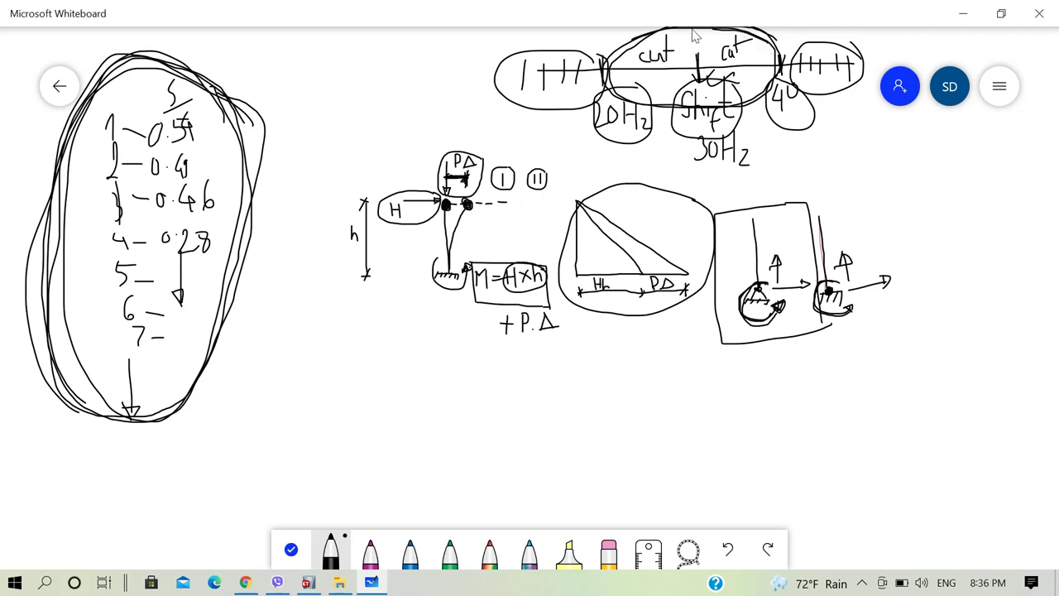
mouse_move(695, 34)
left_mouse_down()
mouse_move(626, 53)
mouse_move(614, 73)
mouse_move(635, 104)
mouse_move(692, 115)
mouse_move(768, 92)
mouse_move(777, 62)
mouse_move(741, 28)
mouse_move(660, 30)
mouse_move(628, 51)
mouse_move(625, 68)
mouse_move(652, 103)
left_mouse_up()
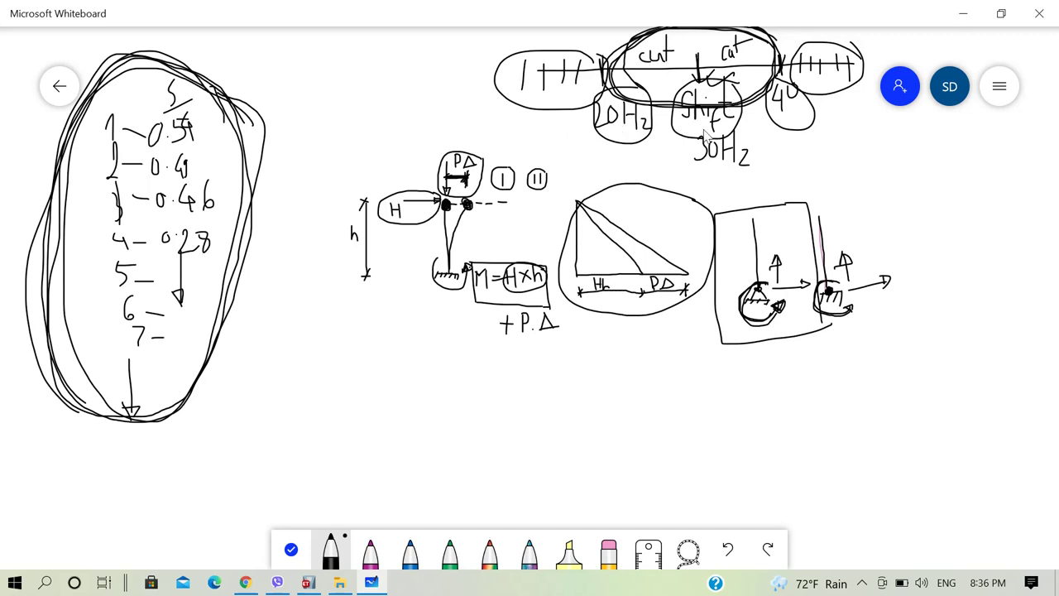
Step: Draw a row of crosses below 30Hz, link 'cut' toward 30Hz, and minimize Whiteboard
mouse_move(710, 170)
left_mouse_down()
mouse_move(723, 184)
mouse_move(736, 170)
mouse_move(789, 178)
mouse_move(810, 155)
left_mouse_up()
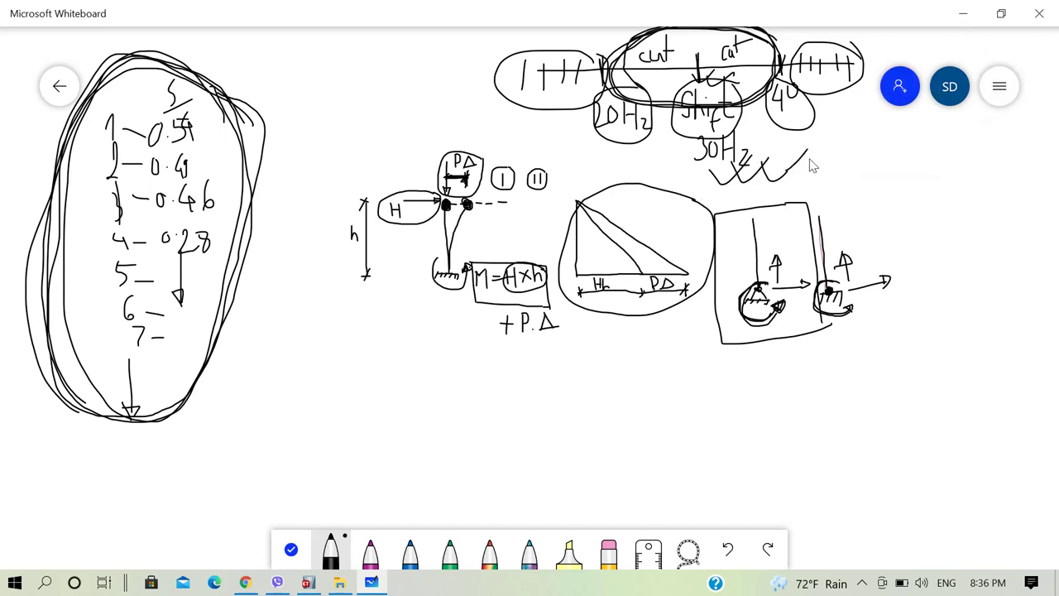
mouse_move(789, 153)
left_mouse_down()
mouse_move(814, 184)
mouse_move(856, 137)
mouse_move(845, 176)
left_mouse_up()
left_click_drag(845, 169, 869, 142)
mouse_move(636, 56)
left_mouse_down()
mouse_move(679, 58)
mouse_move(658, 132)
mouse_move(760, 90)
left_mouse_up()
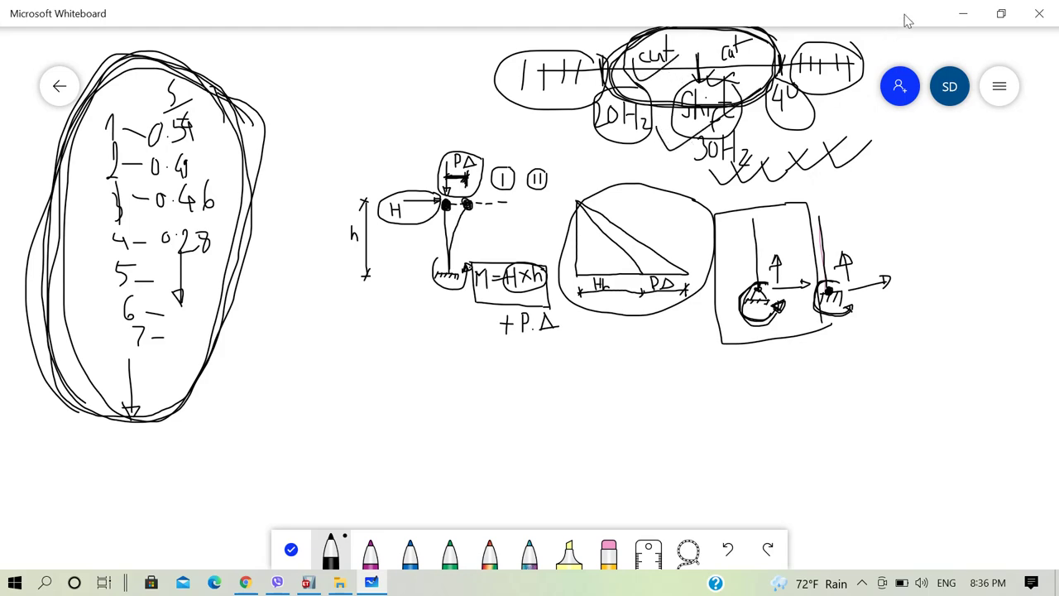
left_click(964, 8)
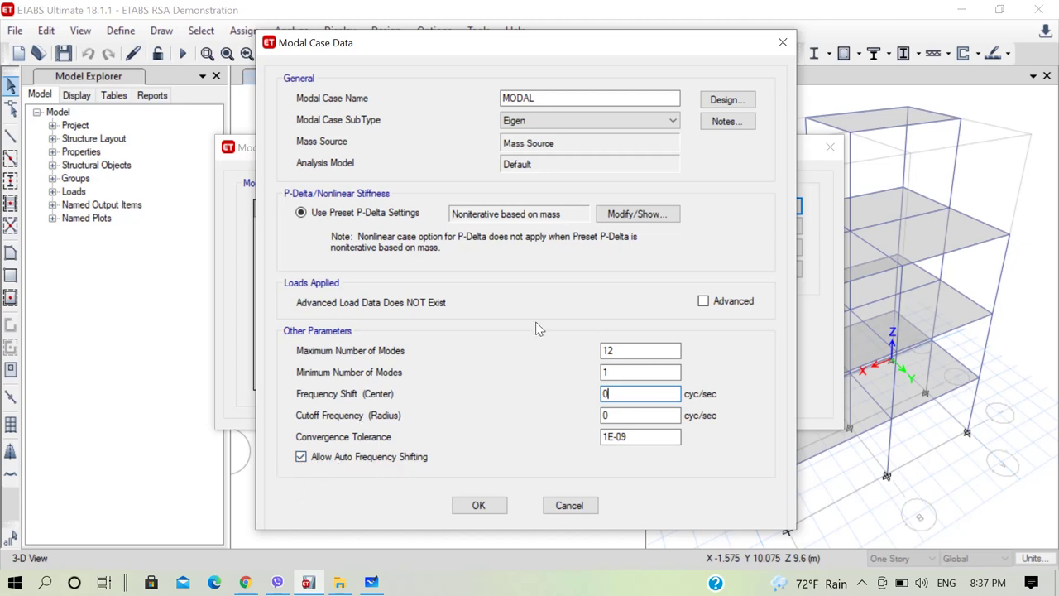
Step: Switch the MODAL case subtype to Ritz and accept the Modal Case Data
left_click(560, 120)
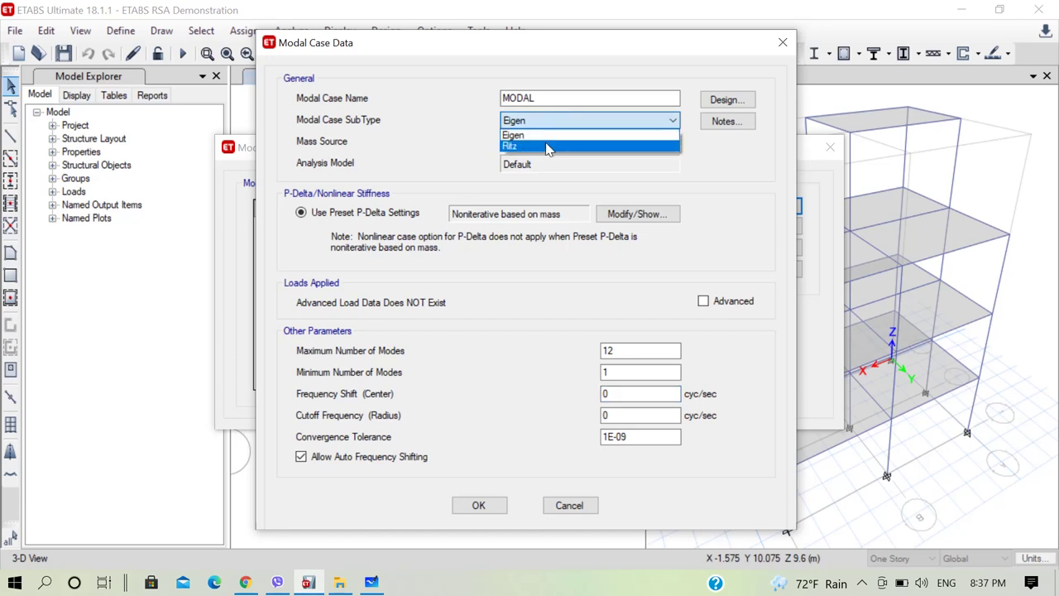
left_click(547, 147)
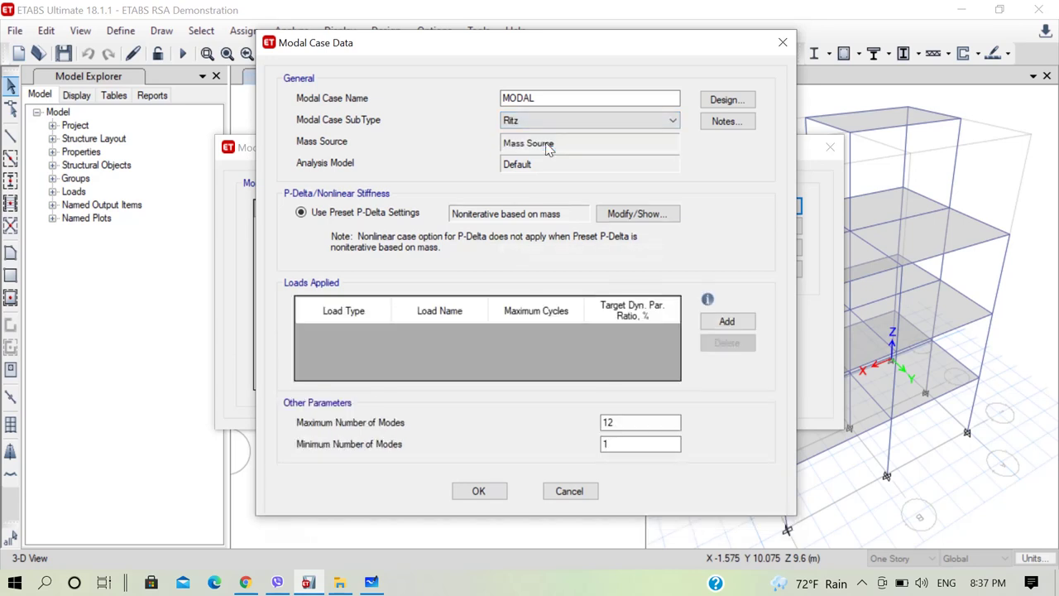
left_click(479, 492)
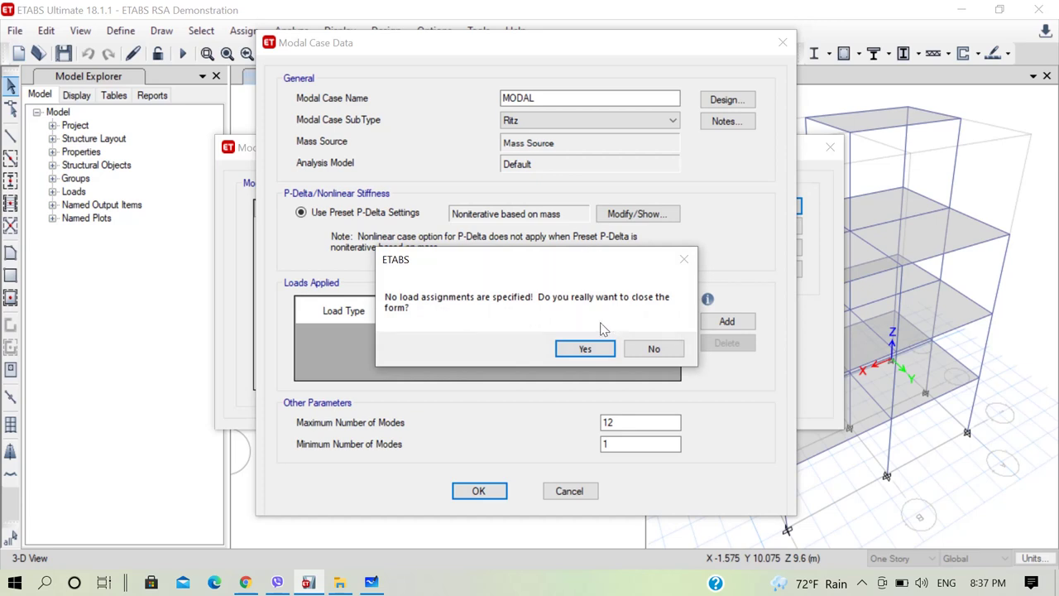
Step: Answer No to the 'No load assignments are specified' warning to keep the form open
left_click_drag(579, 263, 535, 399)
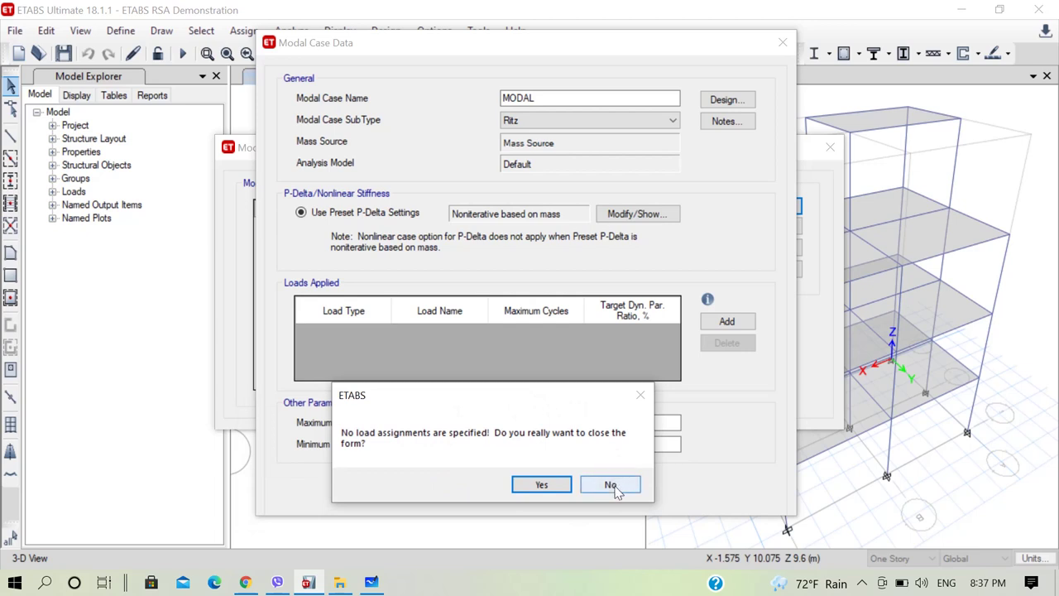
left_click_drag(461, 399, 460, 325)
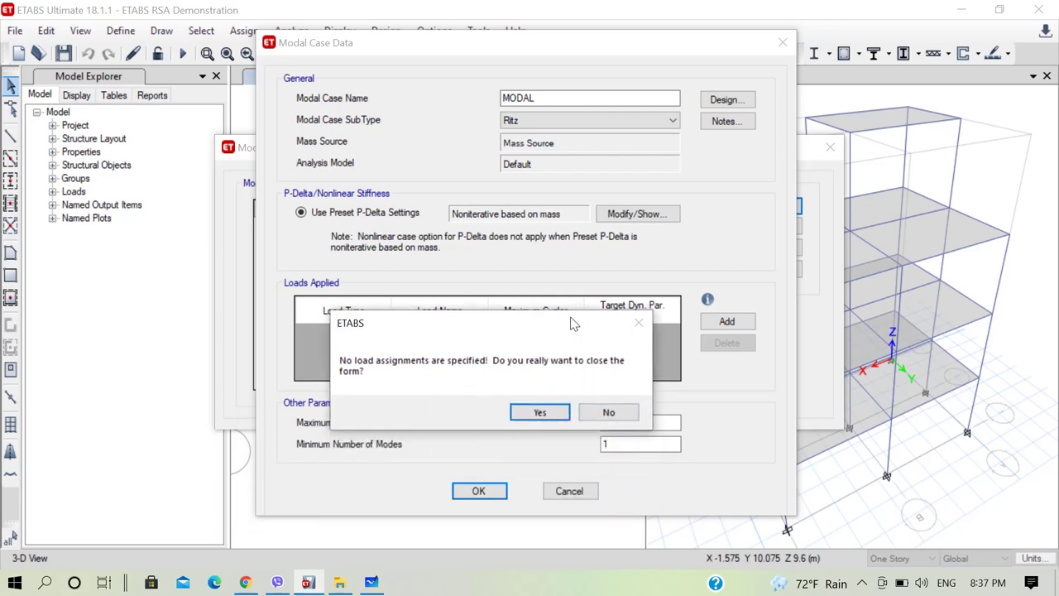
left_click(612, 414)
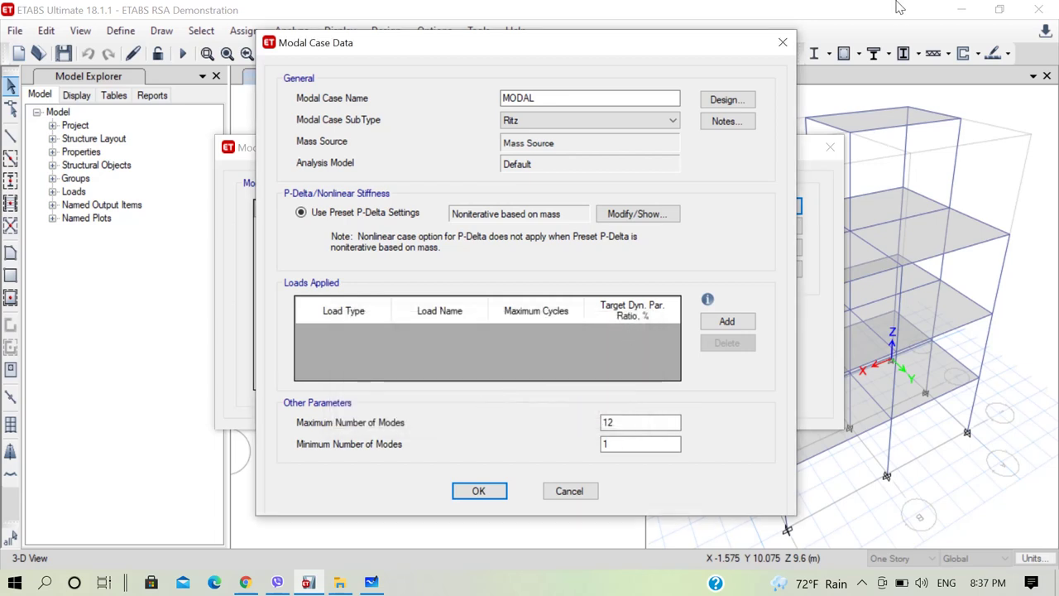
Step: Change the MODAL subtype to Eigen and confirm both Modal Case Data and Modal Cases dialogs
left_click(660, 120)
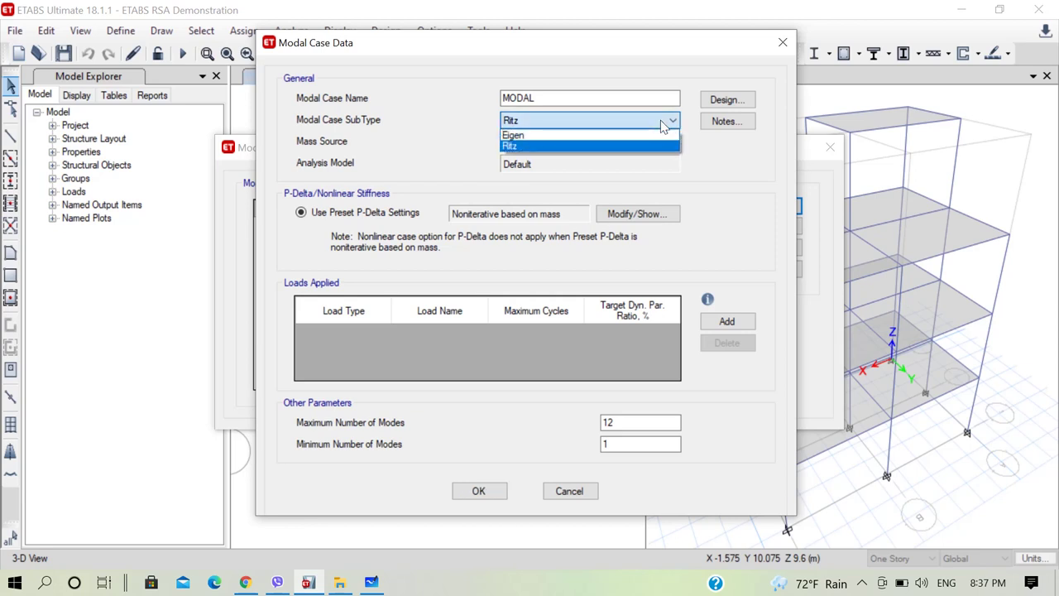
left_click(589, 137)
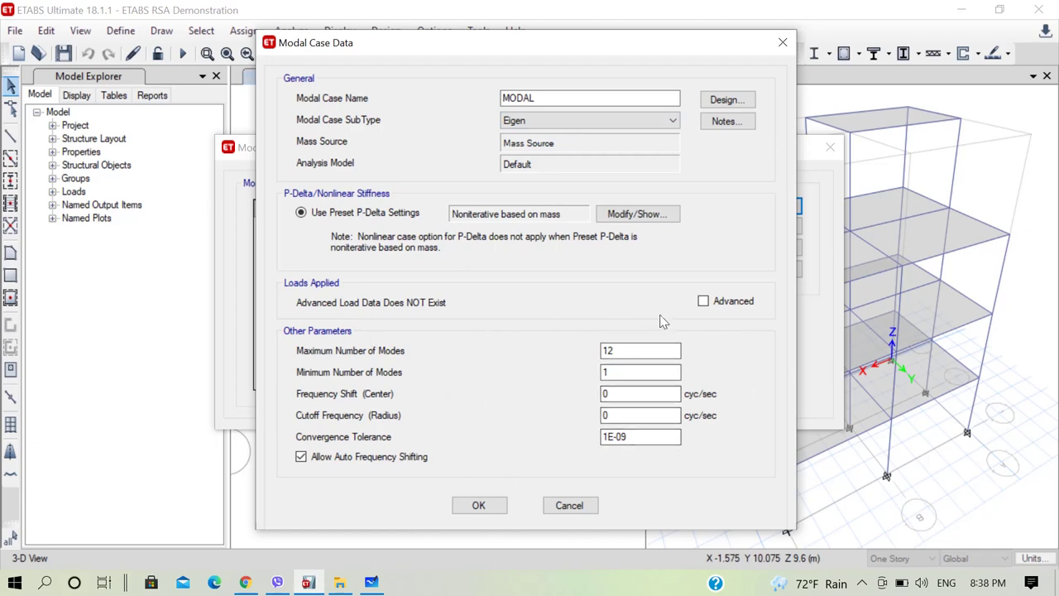
left_click(478, 505)
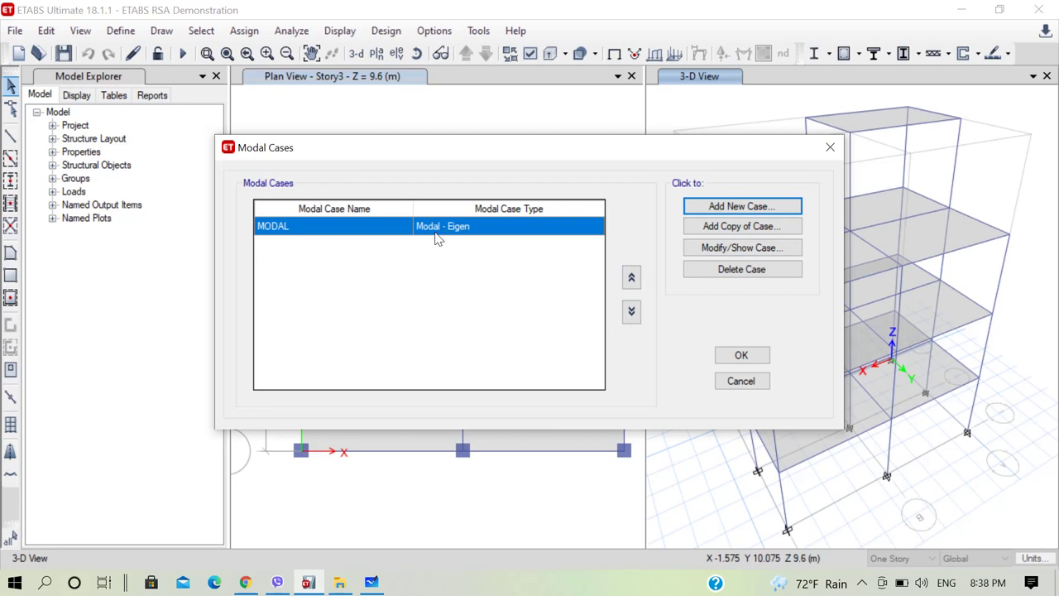
left_click(741, 355)
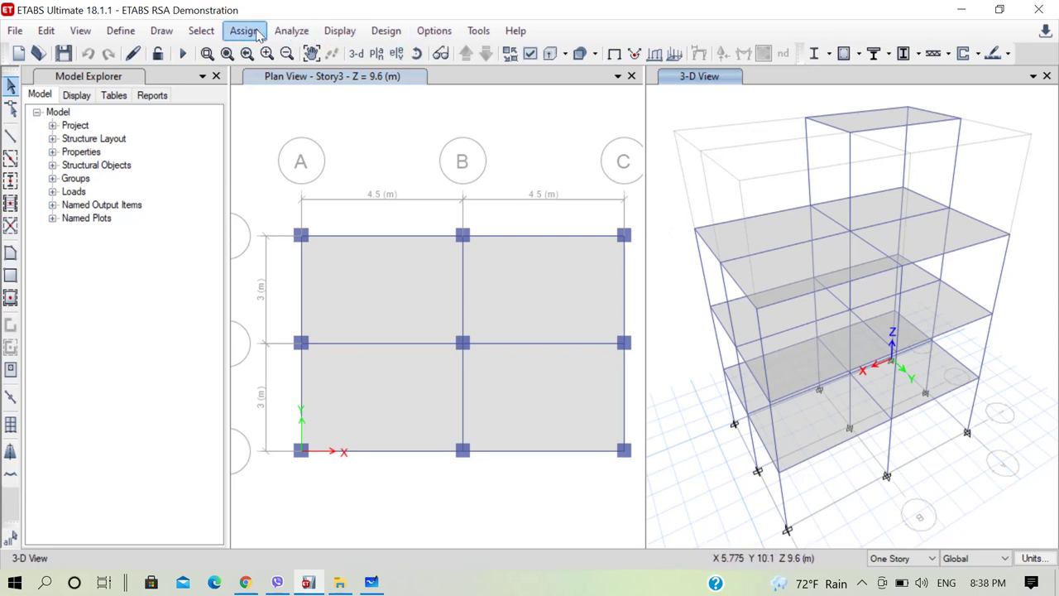
Step: Confirm that the Dead, Live, Masonry, Partition and FloorFinish cases are set to Do not Run
left_click(300, 31)
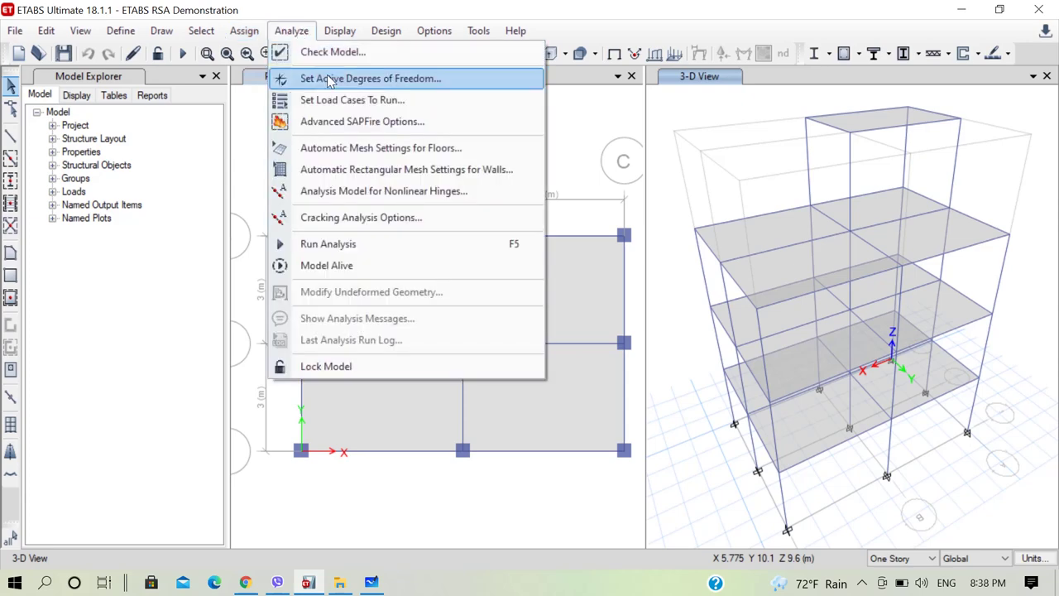
left_click(346, 101)
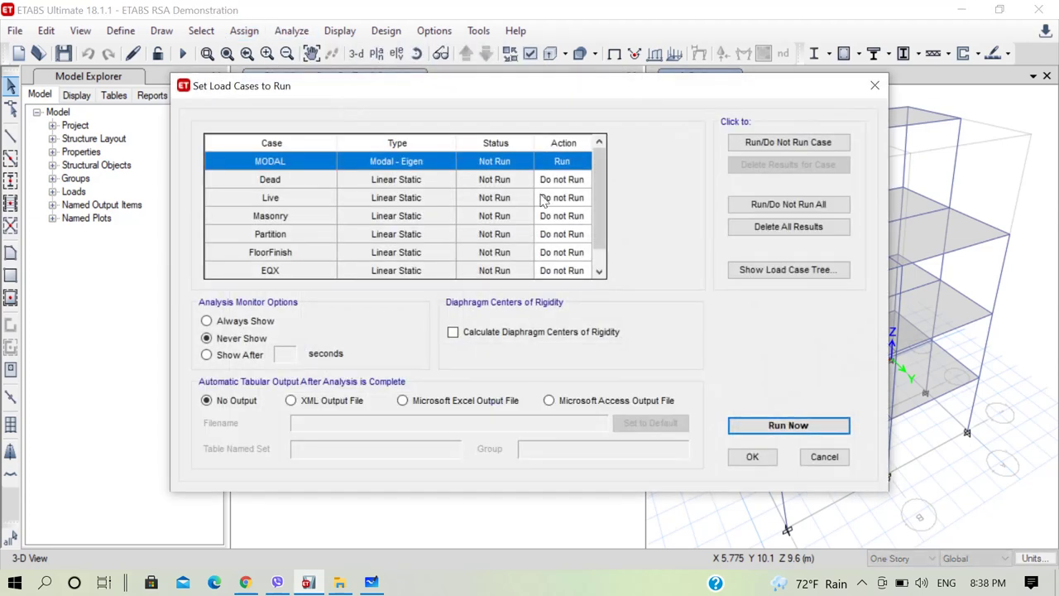
scroll(594, 202, "down", 1)
scroll(599, 178, "up", 1)
left_click(574, 182)
left_click(570, 202)
left_click(568, 215)
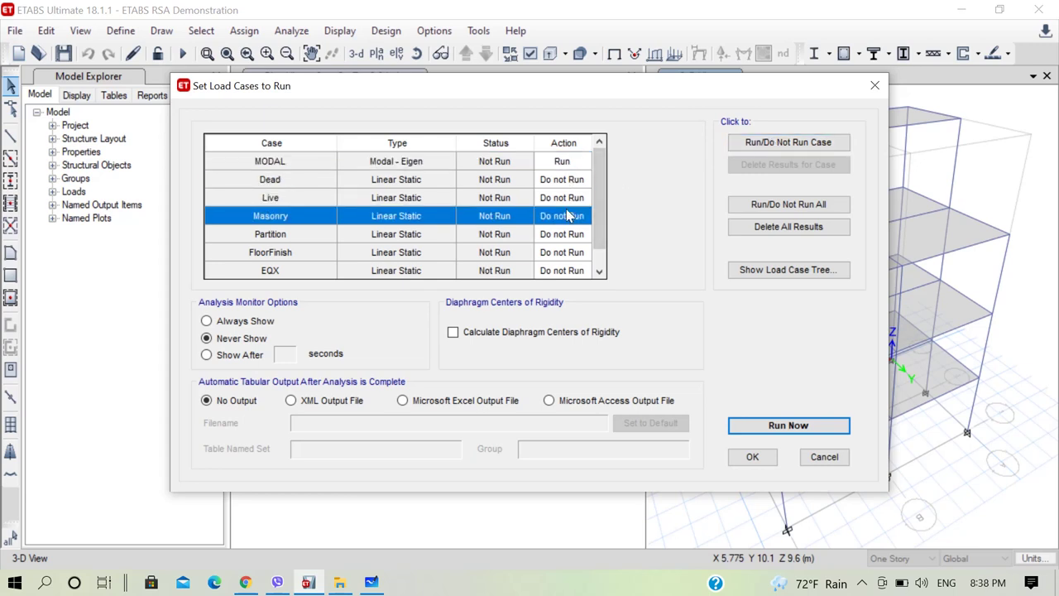
left_click(570, 235)
left_click(572, 253)
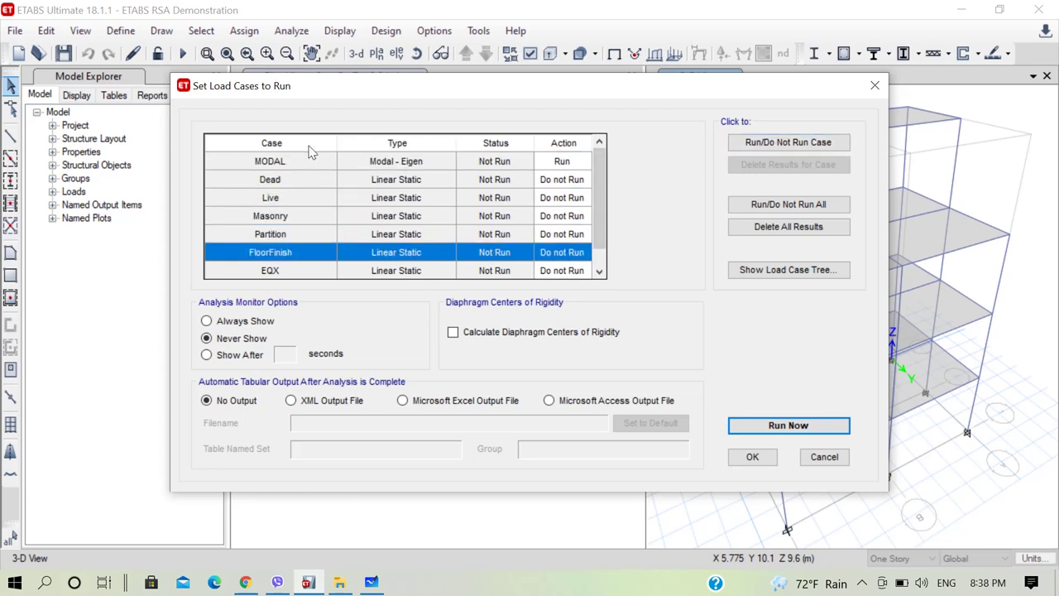
Step: Keep the MODAL case set to Run and start the analysis
left_click(567, 163)
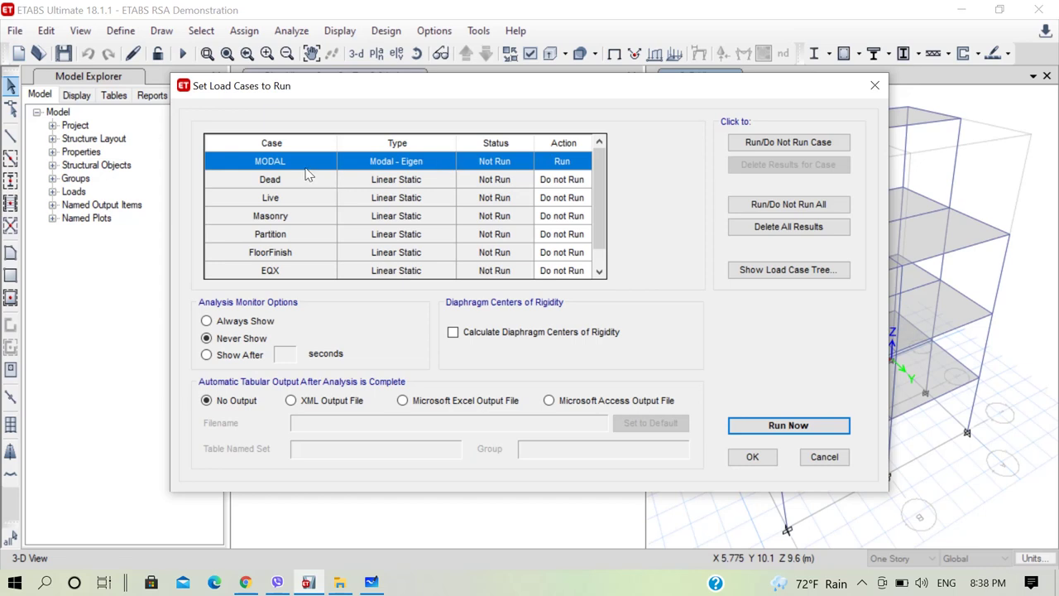
left_click(780, 143)
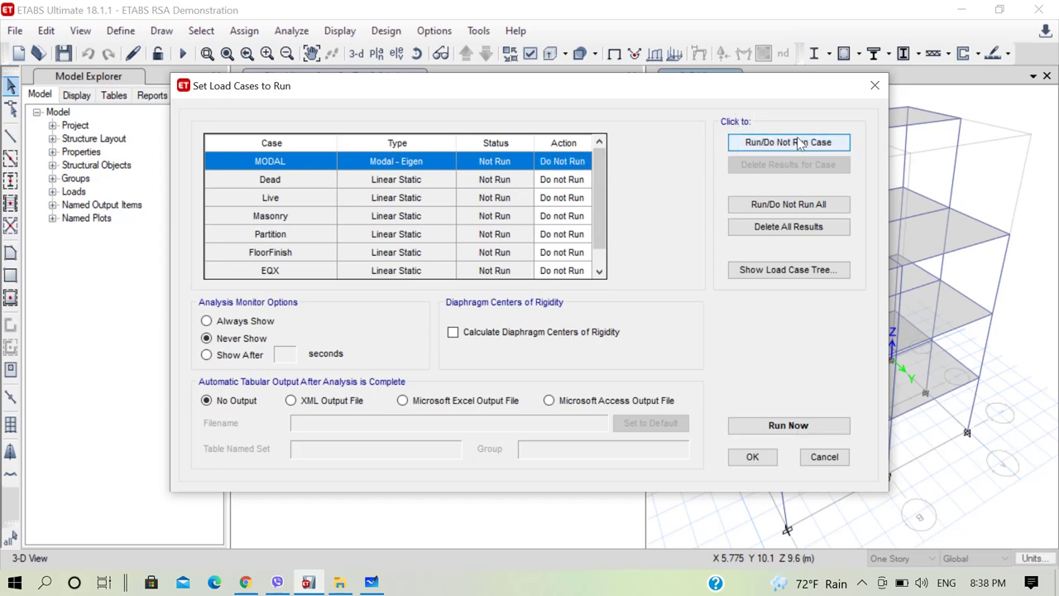
left_click(804, 145)
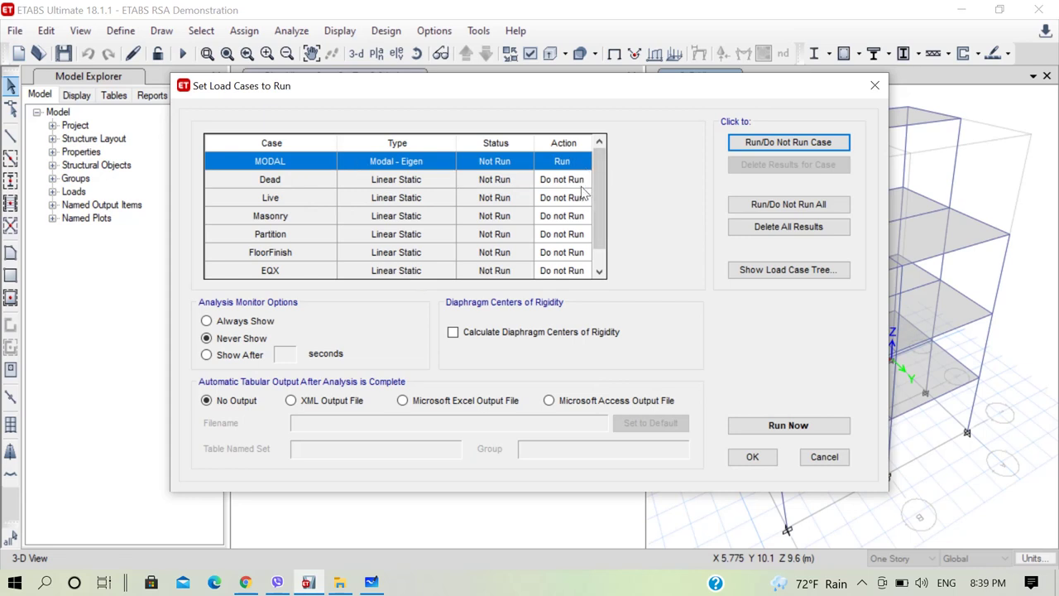
mouse_move(599, 203)
left_mouse_down()
mouse_move(597, 249)
mouse_move(611, 186)
left_mouse_up()
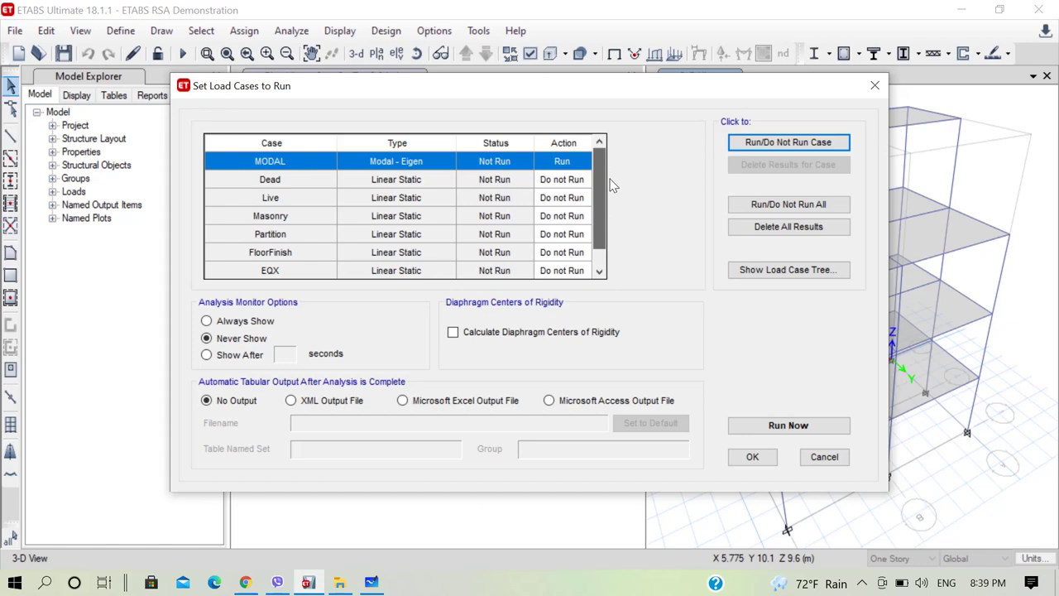
left_click(788, 425)
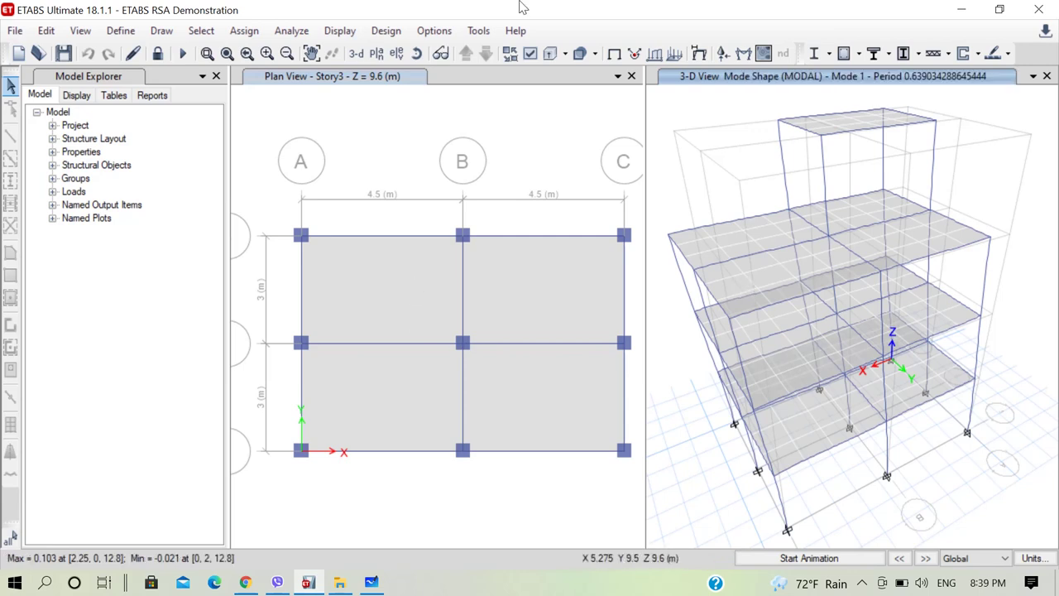
Step: Close the Story3 plan view and rotate the 3-D Mode 1 shape to a more frontal angle
left_click(631, 76)
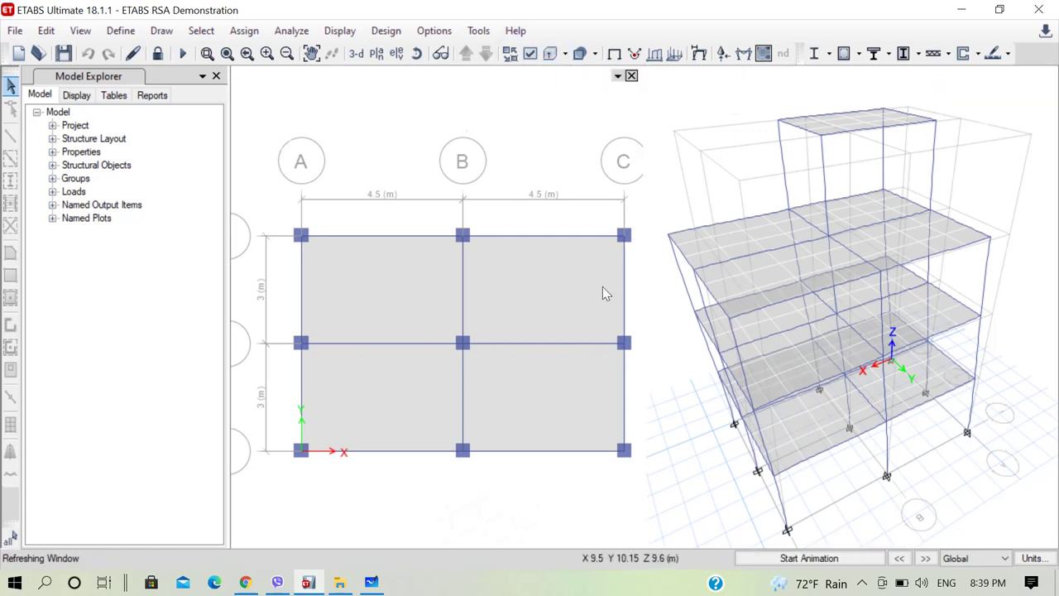
left_click(416, 53)
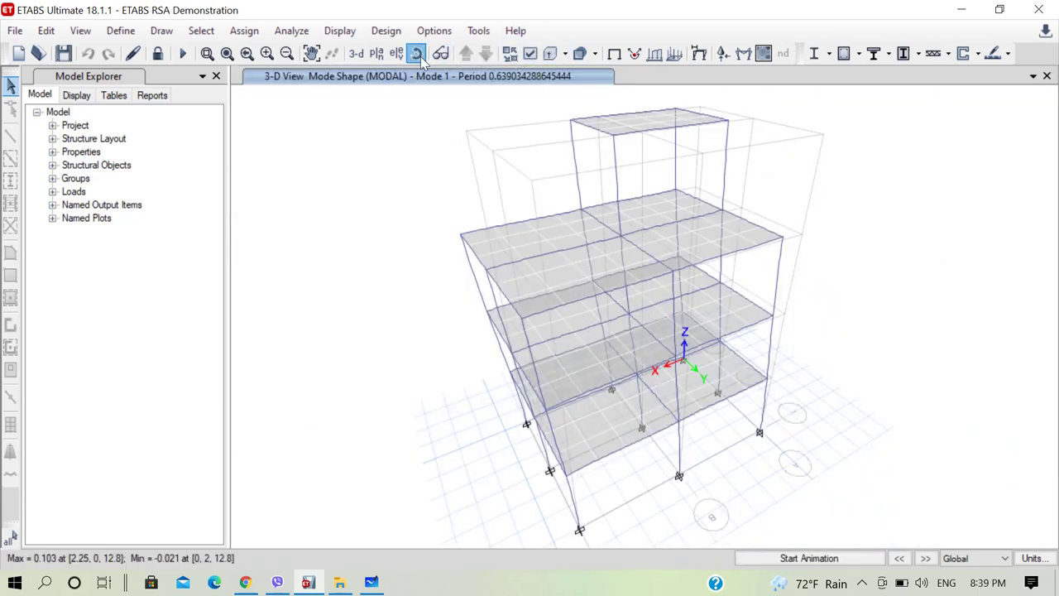
left_click_drag(419, 250, 378, 246)
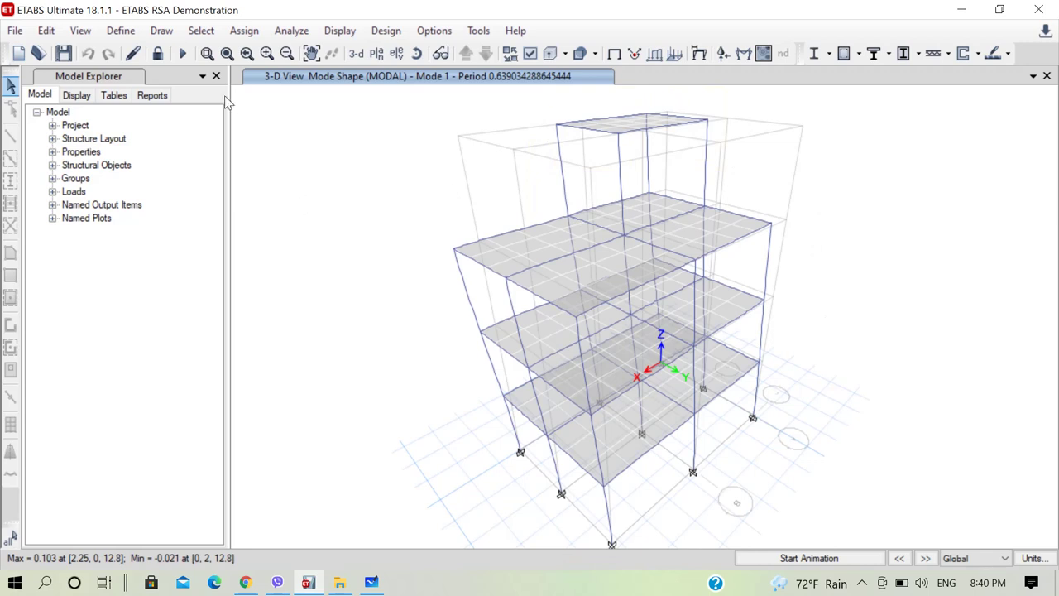
Step: Switch the Model Explorer to the Tables list beside the Mode 1 shape view
left_click(353, 35)
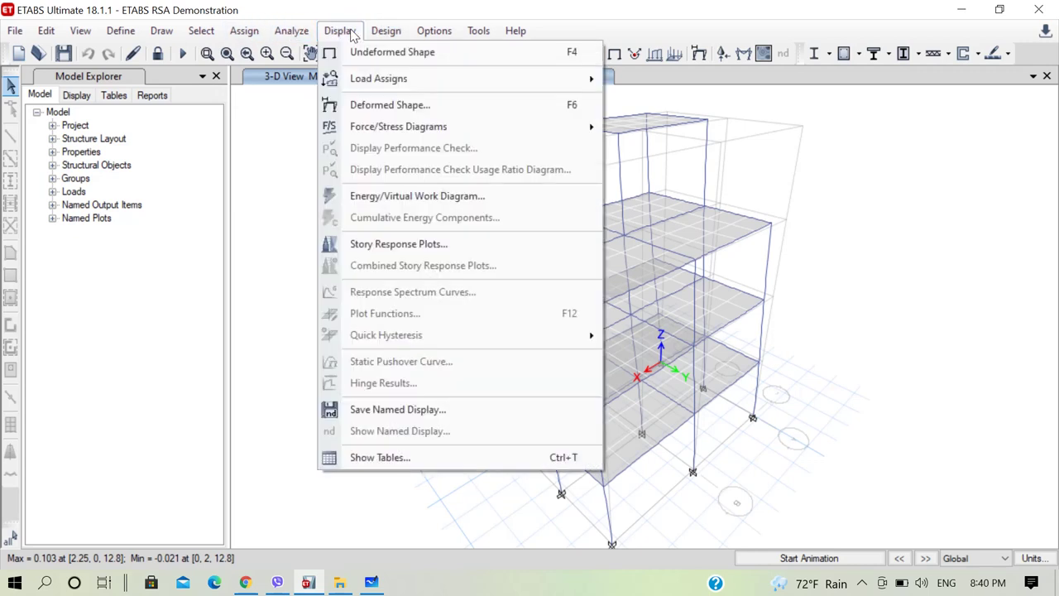
left_click(341, 31)
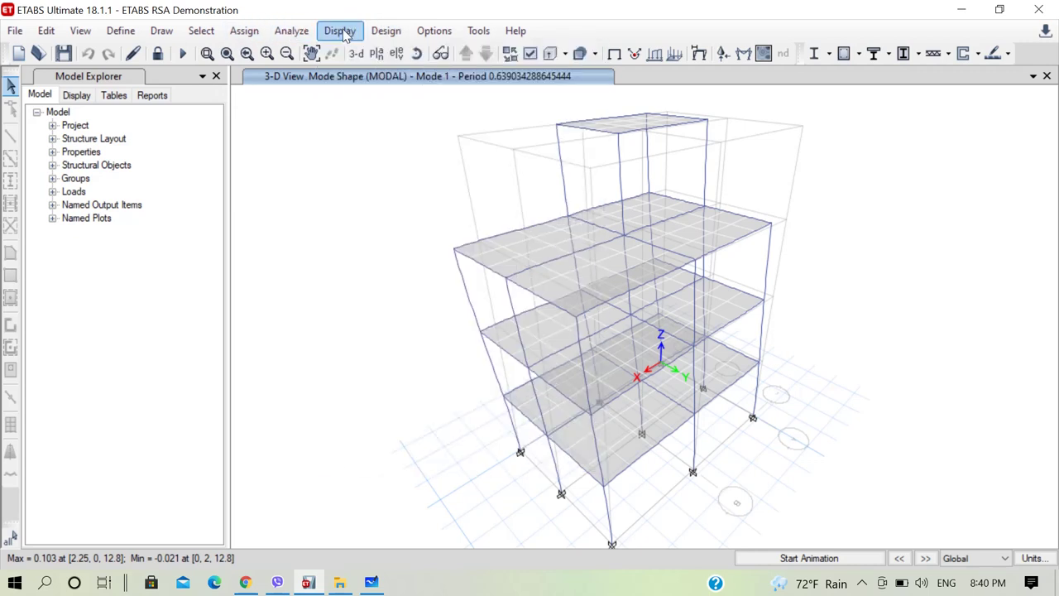
left_click(114, 77)
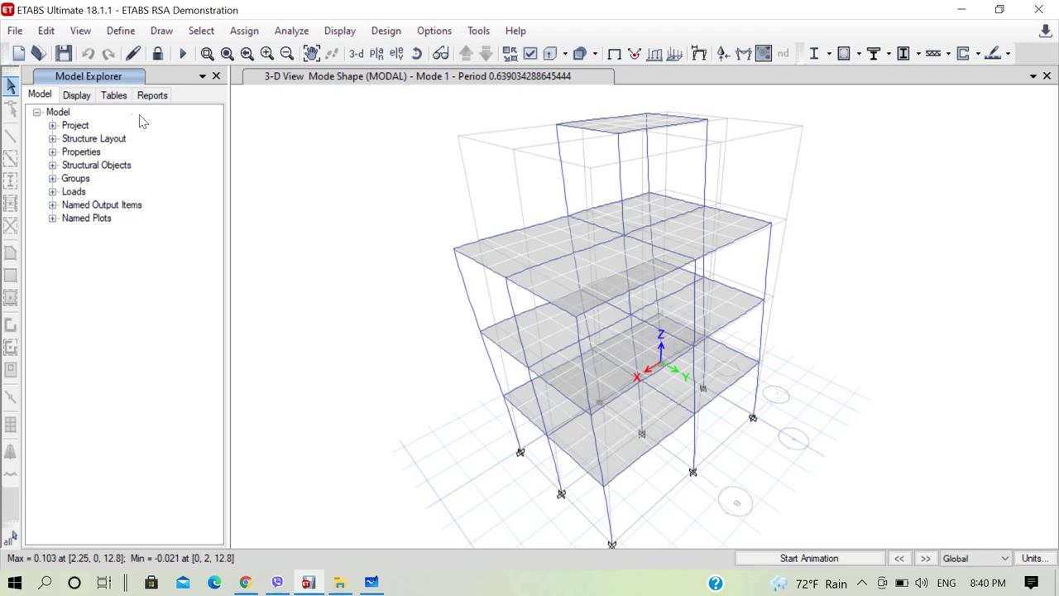
left_click(114, 96)
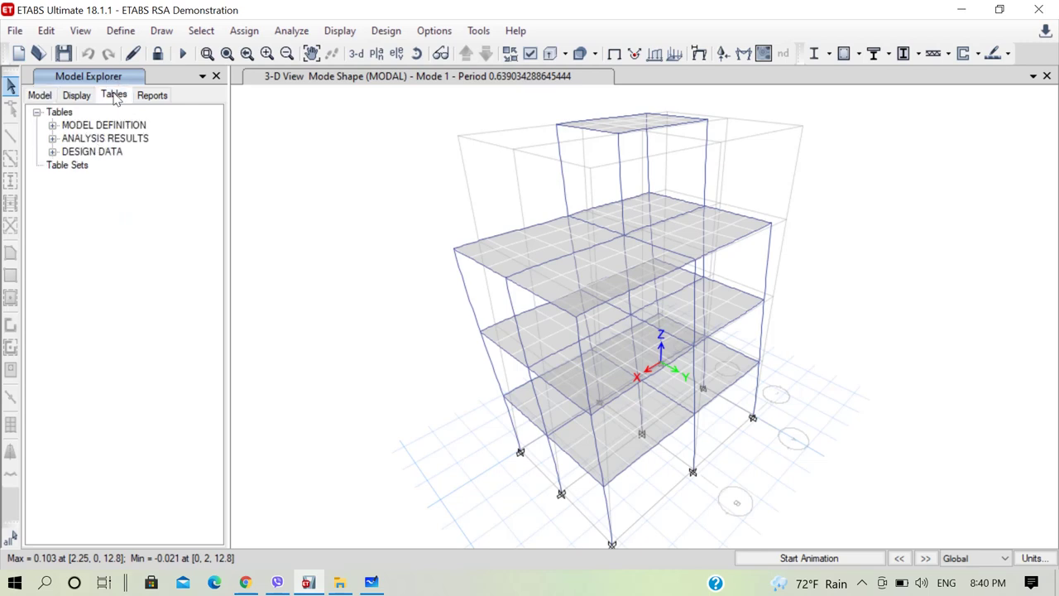
Step: Expand Analysis Results > Structure Output > Modal Information and widen the explorer panel
left_click(52, 139)
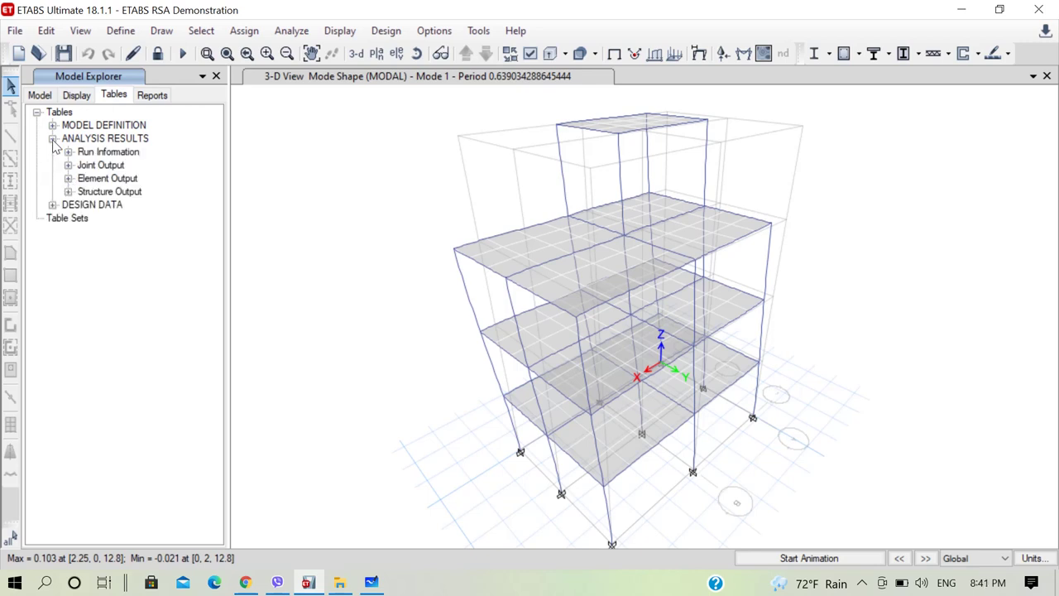
left_click(68, 192)
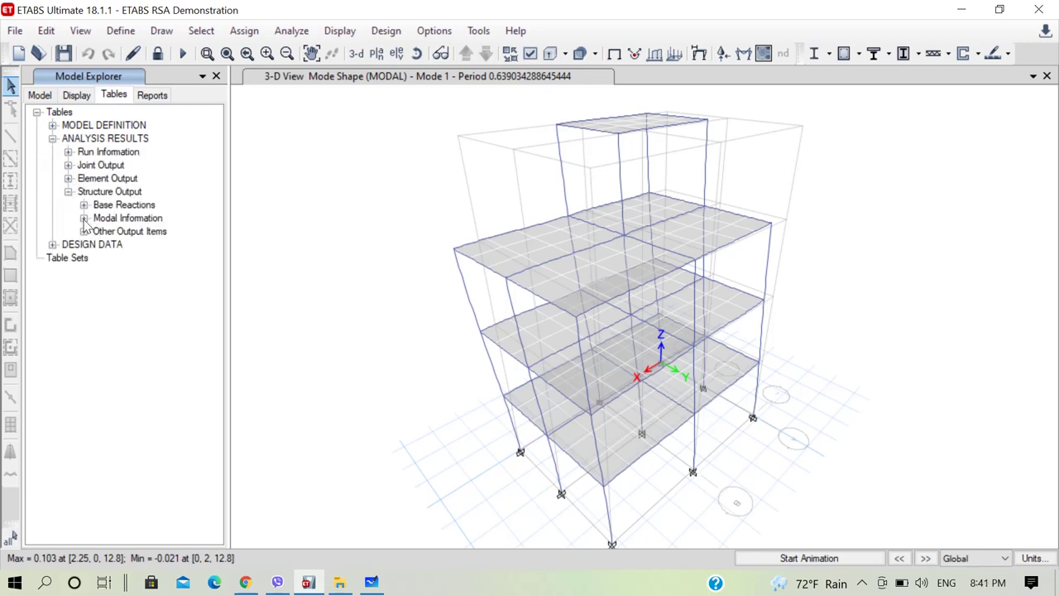
left_click(84, 218)
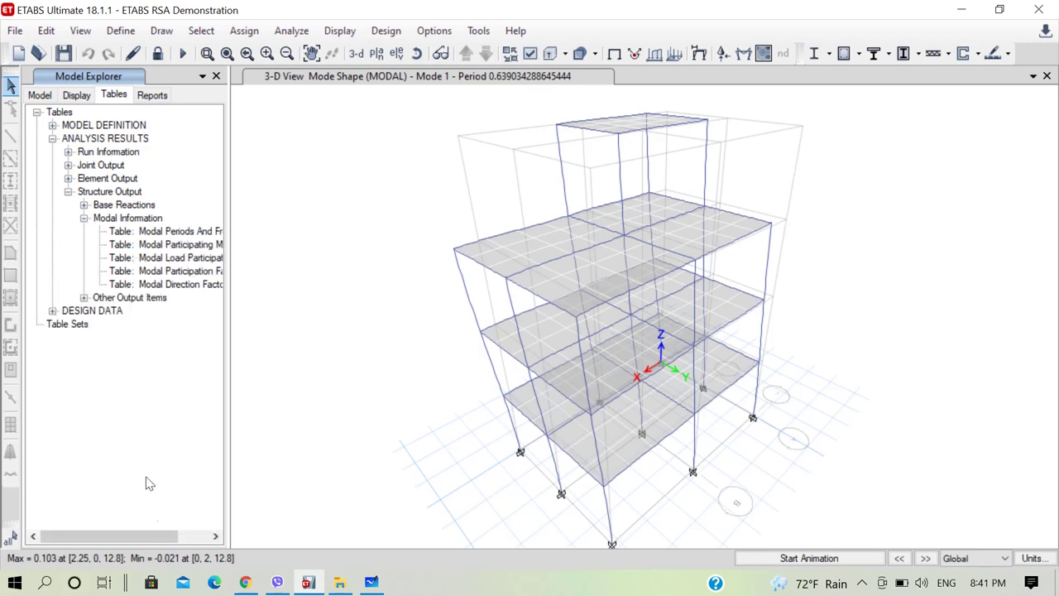
left_click_drag(226, 314, 336, 303)
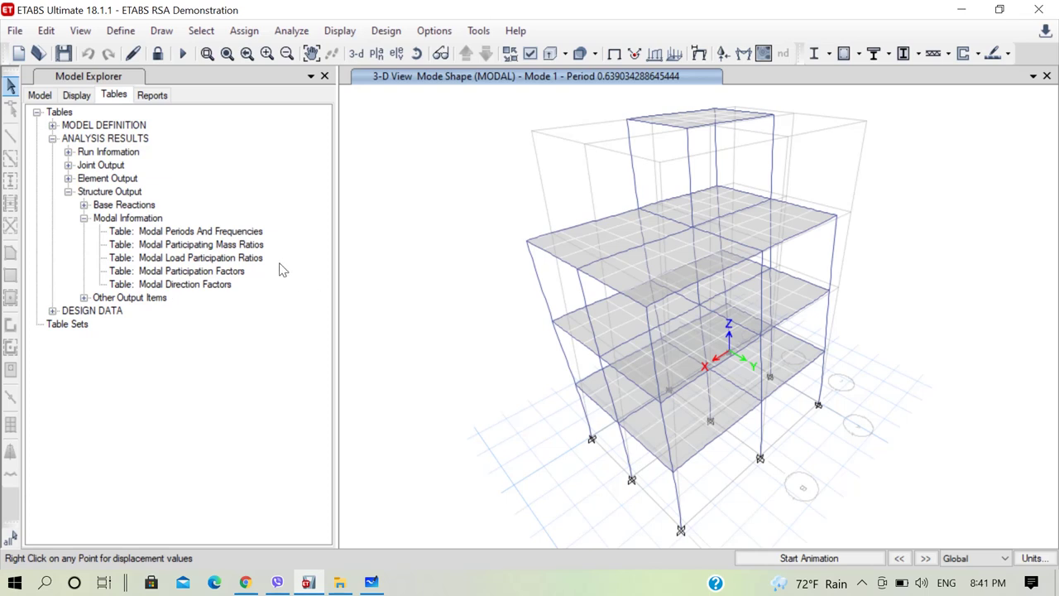
left_click(236, 232)
Step: Show the Modal Periods And Frequencies table with periods for all 12 modes
right_click(236, 232)
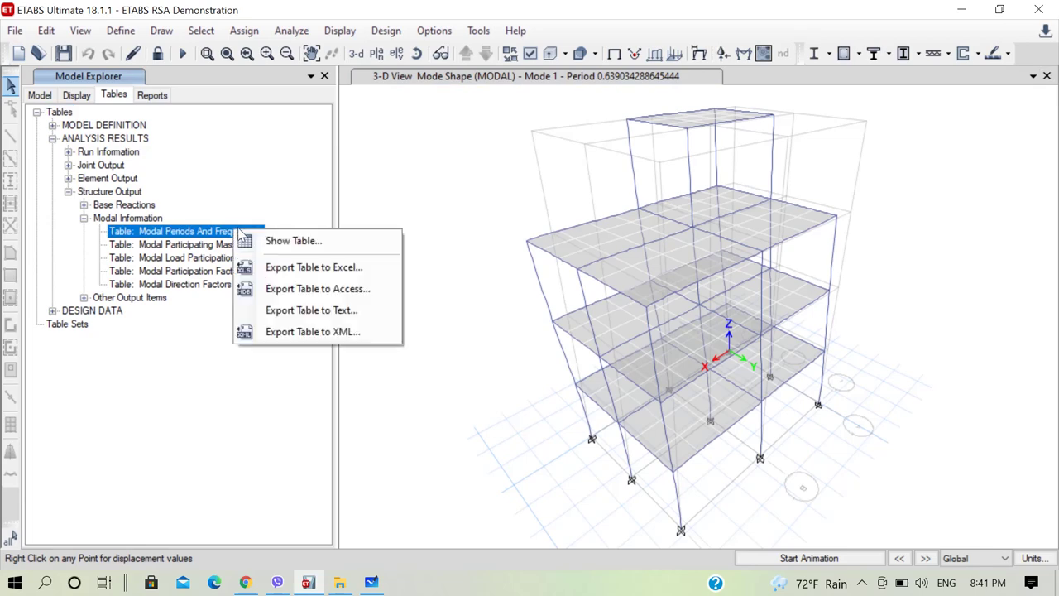
left_click(284, 241)
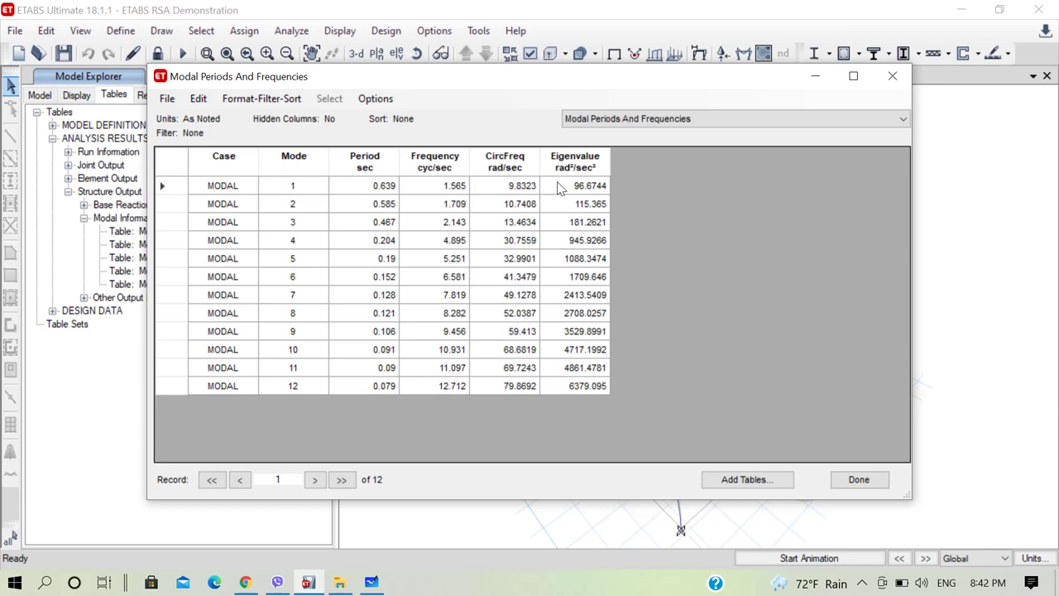
Step: Compare the periods of modes 1–4: 0.639, 0.585, 0.467 and 0.204 s
left_click(381, 191)
left_click(379, 204)
left_click(381, 222)
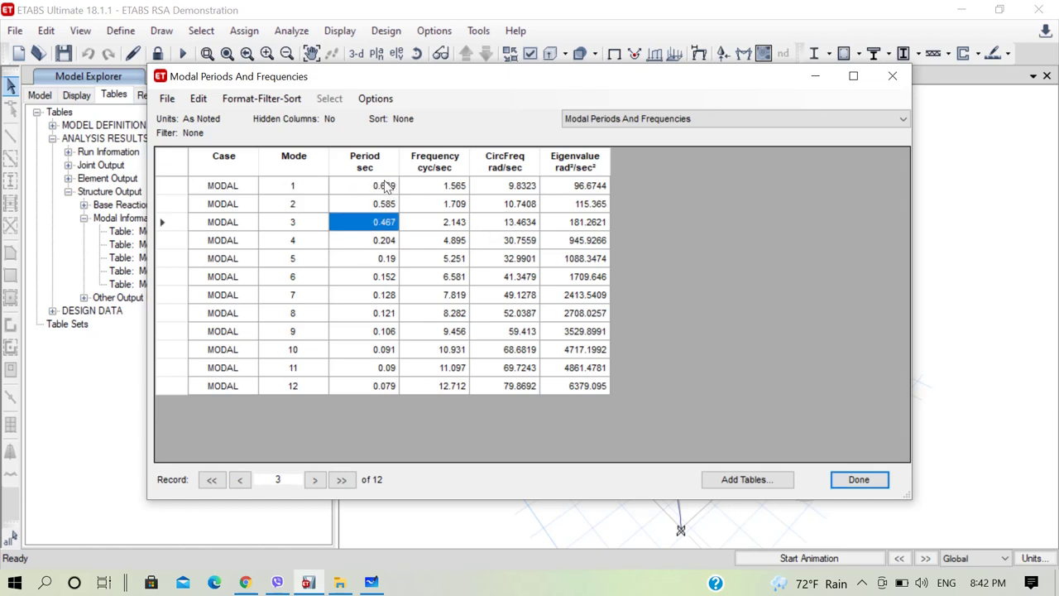
left_click(387, 187)
left_click(386, 206)
left_click(382, 224)
left_click(389, 187)
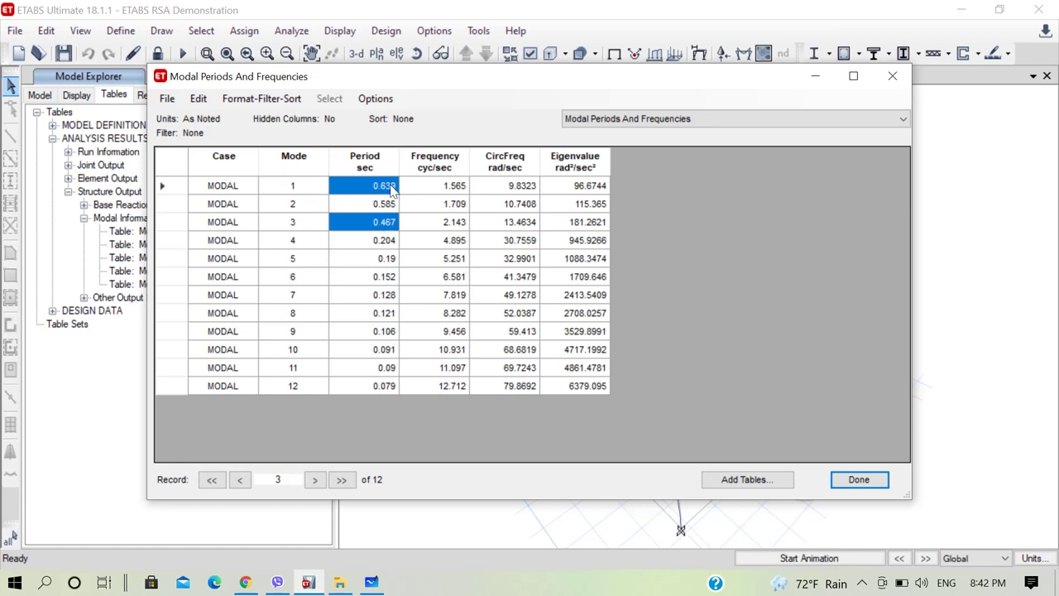
left_click(392, 207)
left_click(392, 225)
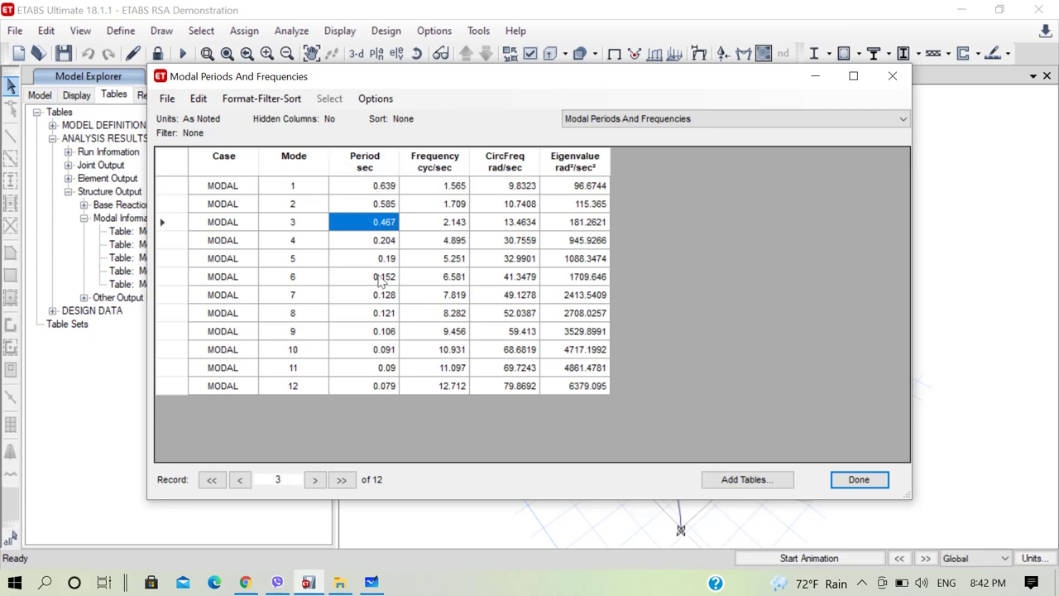
left_click(364, 188)
left_click(369, 205)
left_click(371, 224)
left_click(372, 209)
left_click(371, 223)
left_click(381, 240)
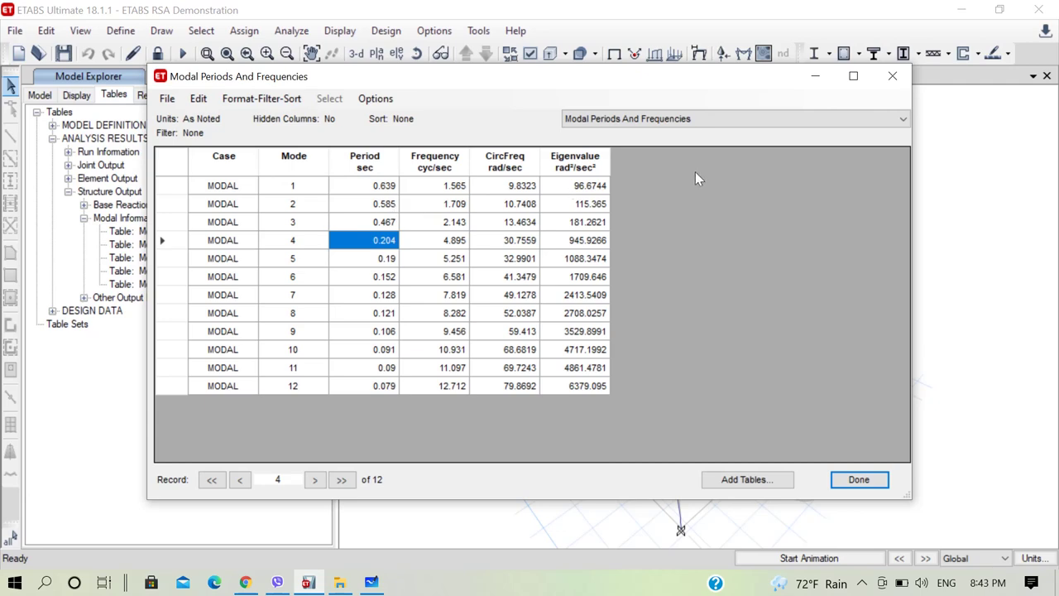
Step: Close the Modal Periods And Frequencies table, returning to the mode shape view
left_click(667, 123)
left_click(667, 135)
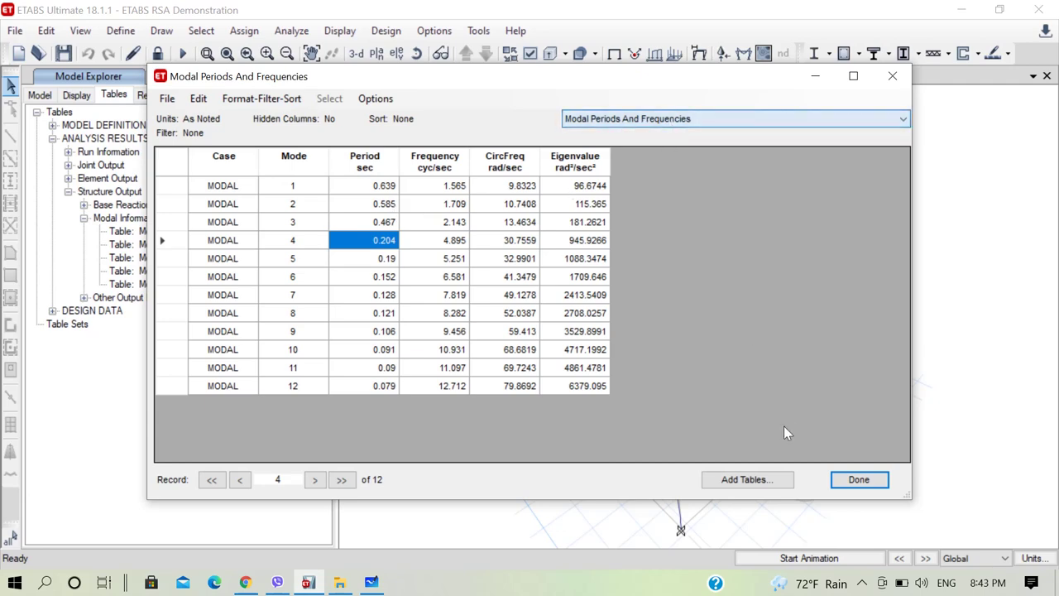
left_click(856, 482)
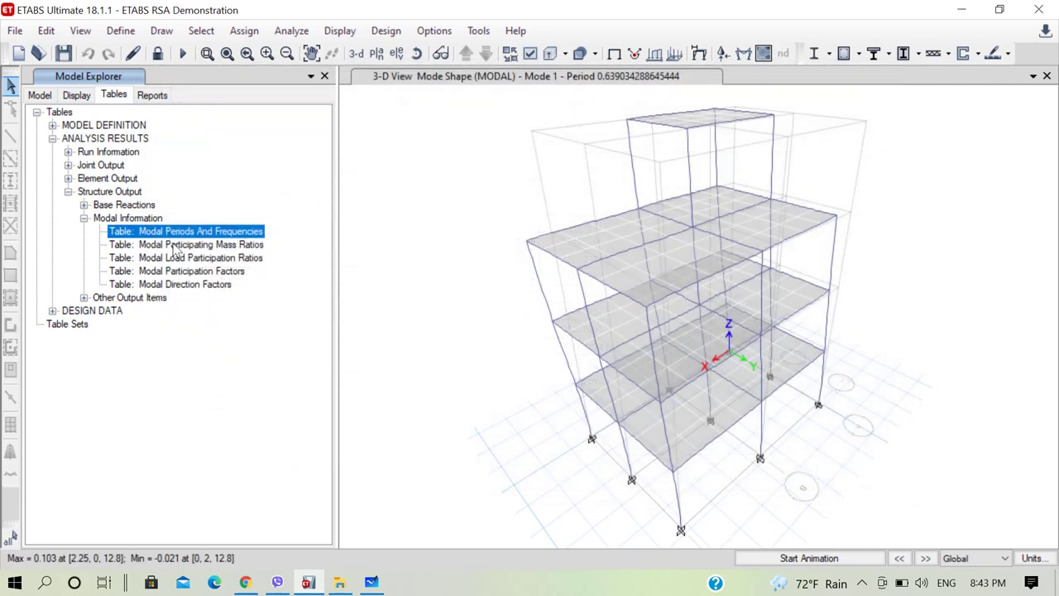
Step: Show the Modal Participating Mass Ratios table and maximize its window
left_click(251, 246)
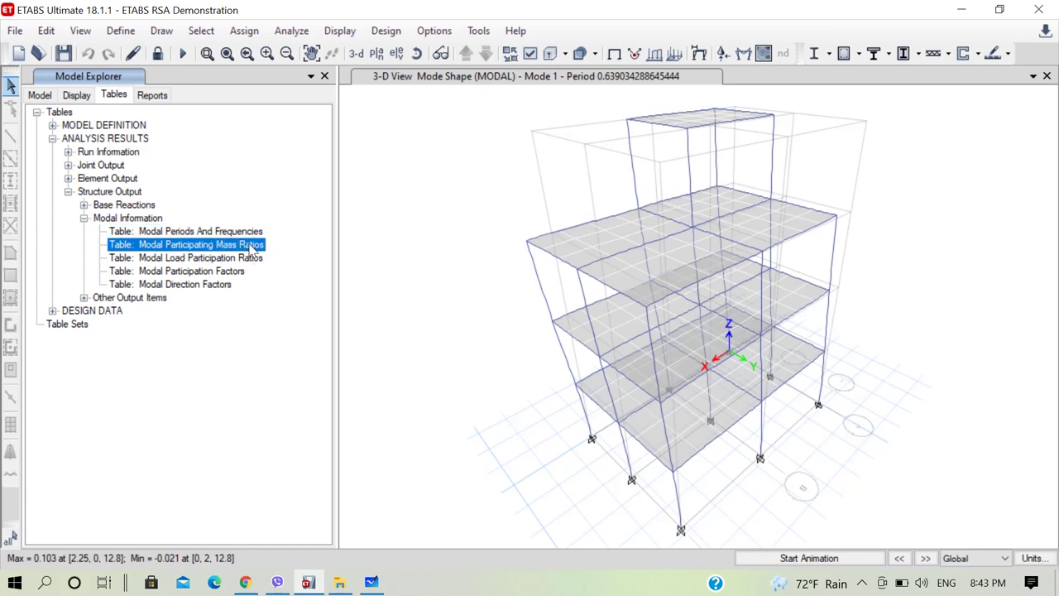
right_click(250, 247)
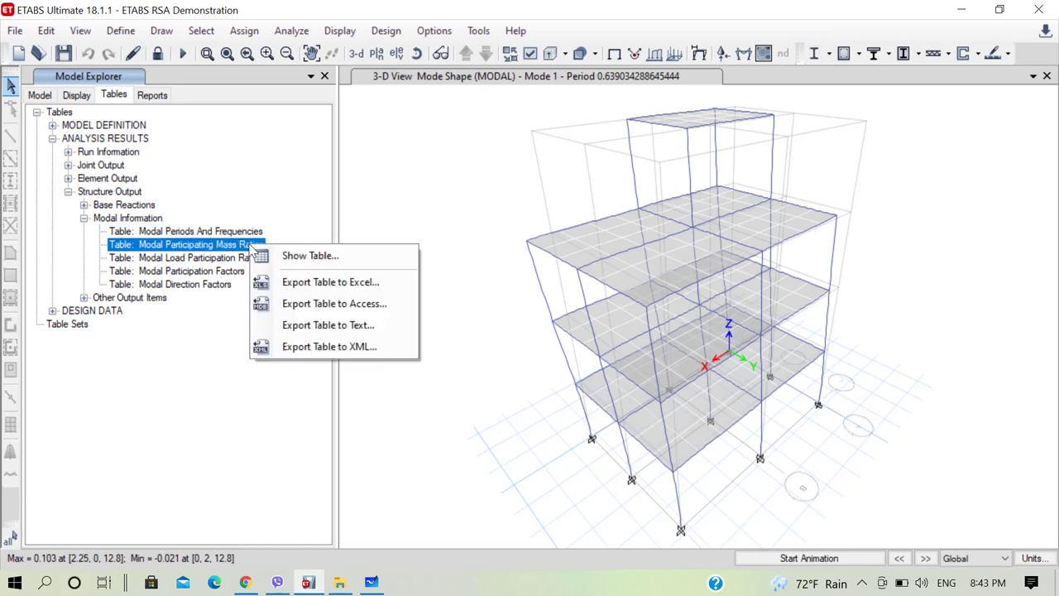
left_click(298, 256)
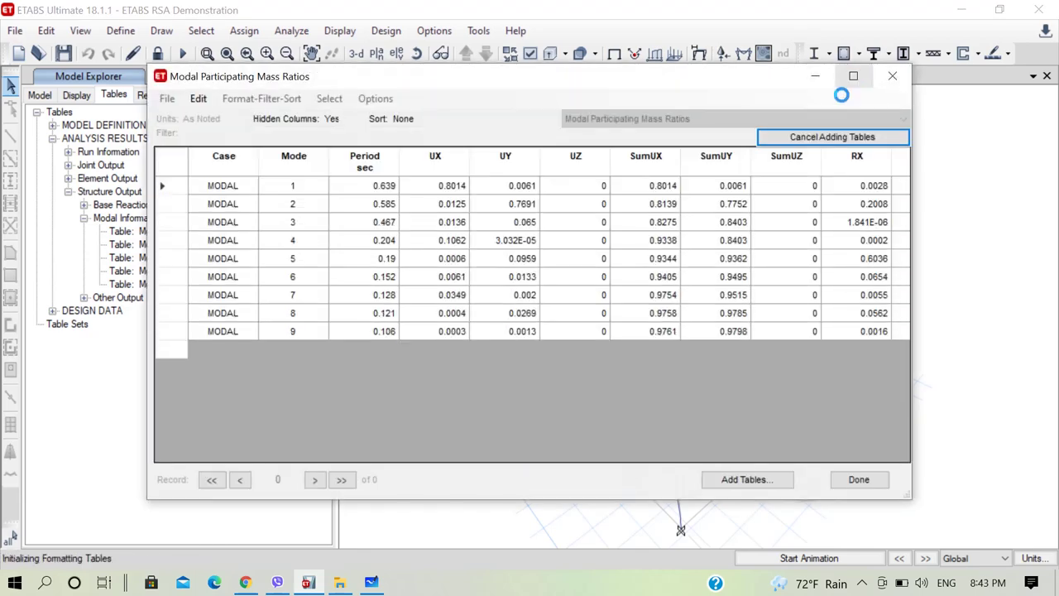
left_click(853, 76)
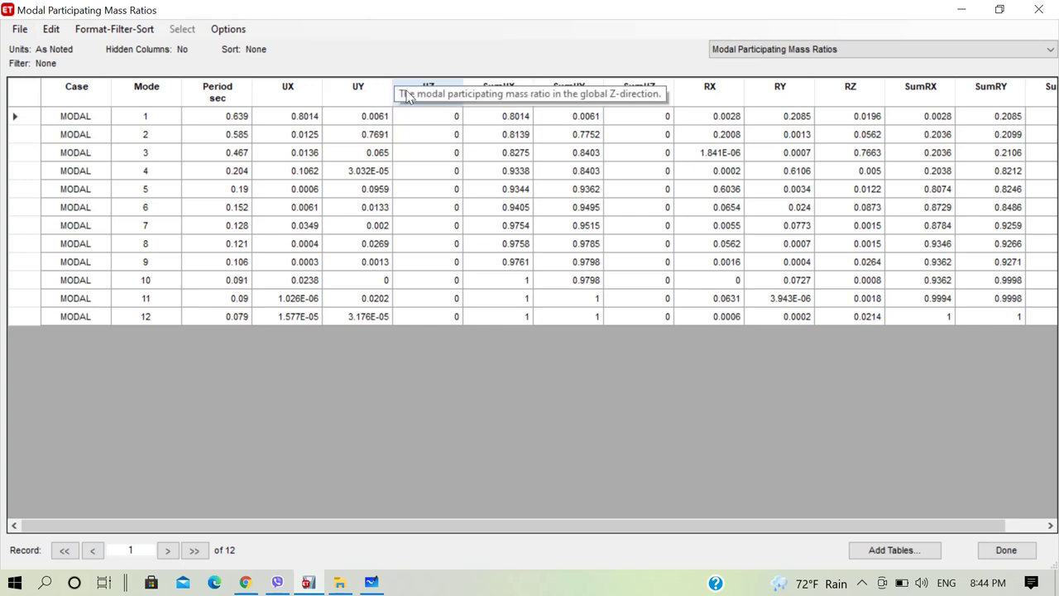
left_click(406, 98)
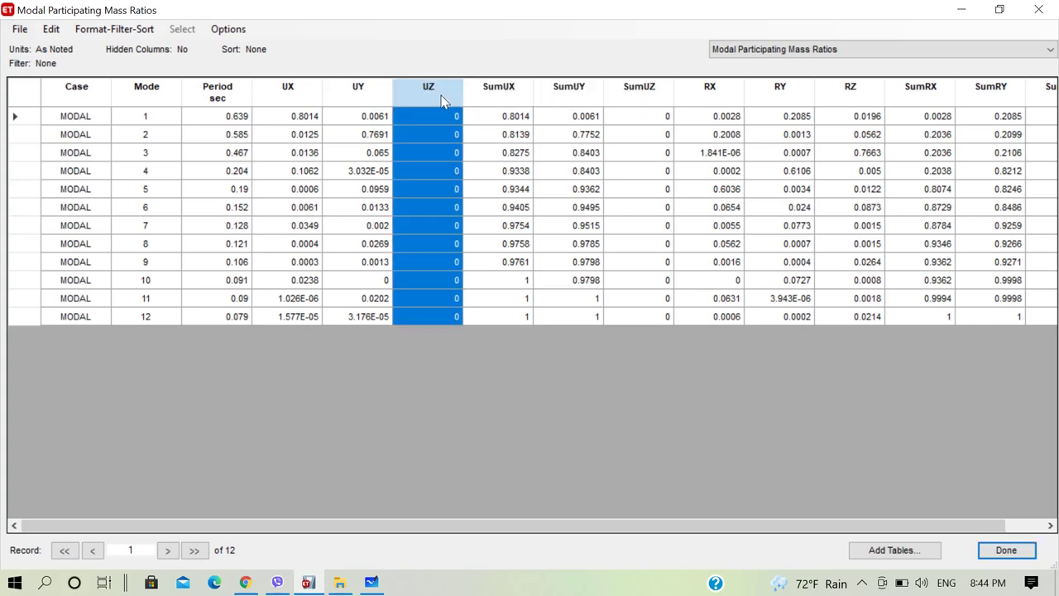
left_click(507, 100)
left_click(573, 97)
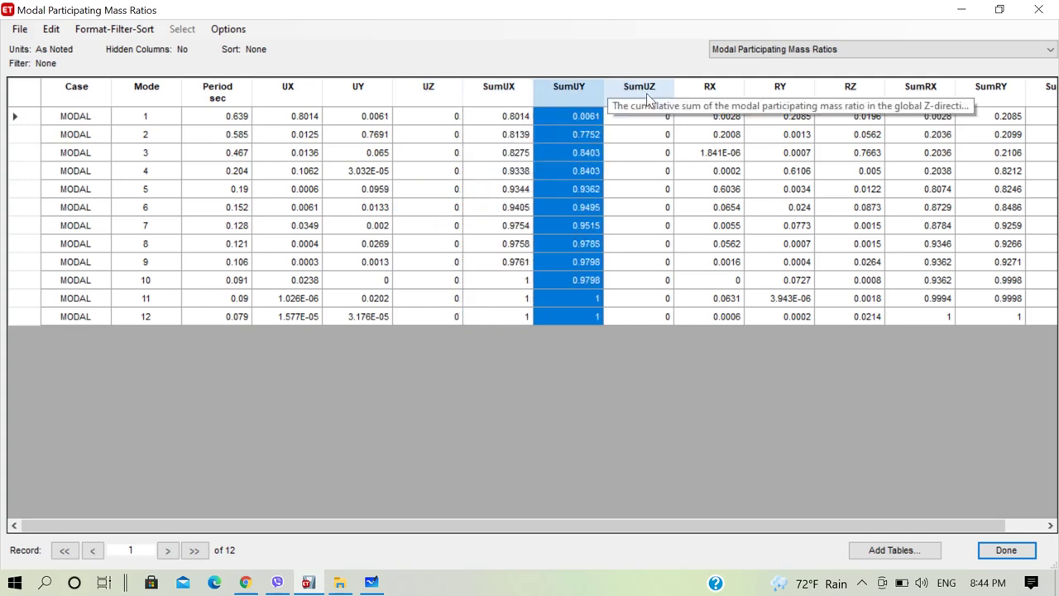
left_click(650, 98)
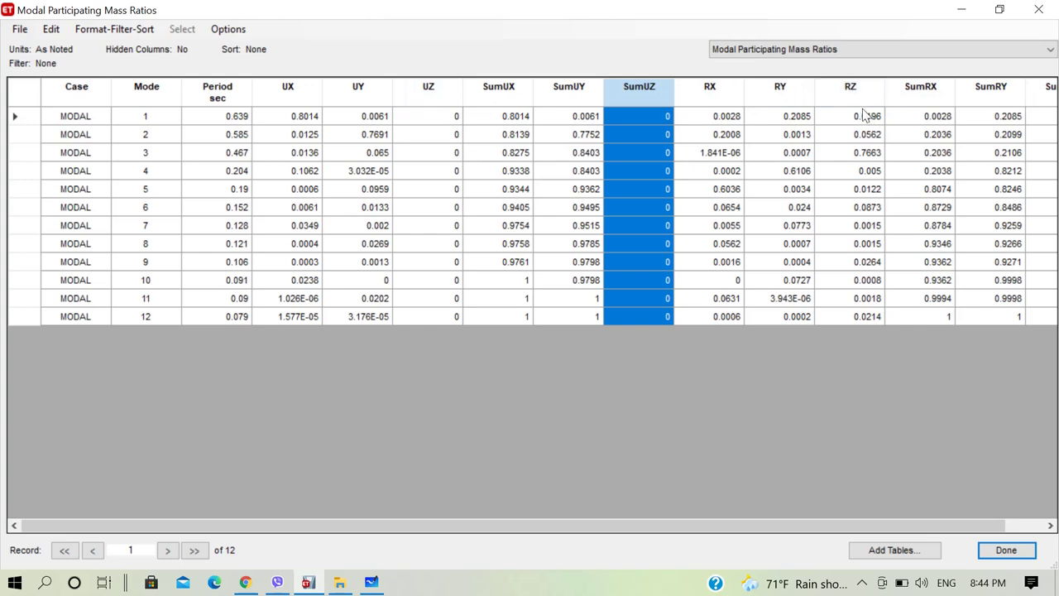
left_click_drag(816, 522, 855, 522)
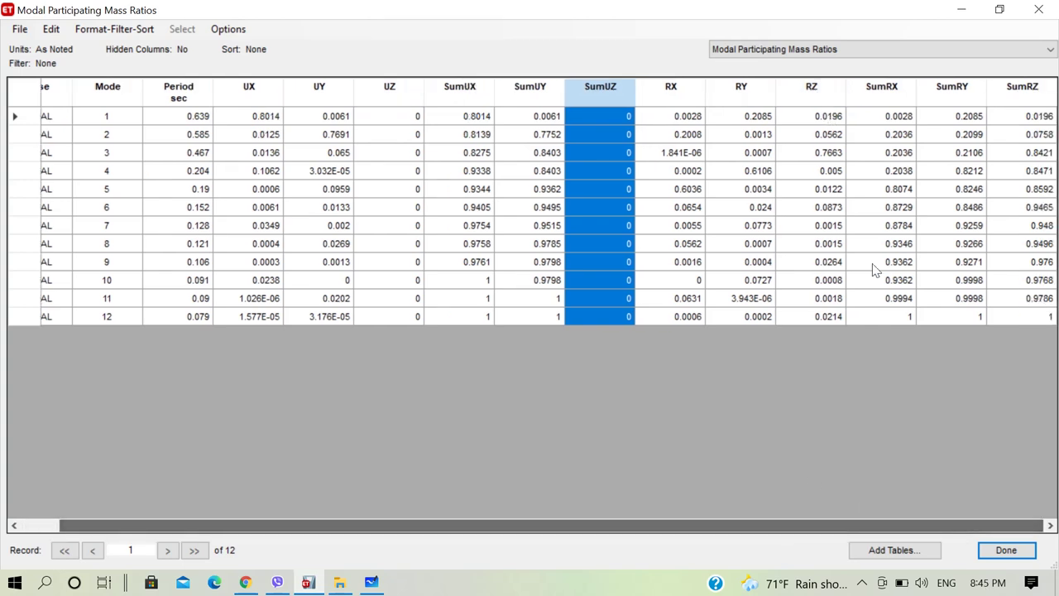
left_click(1005, 93)
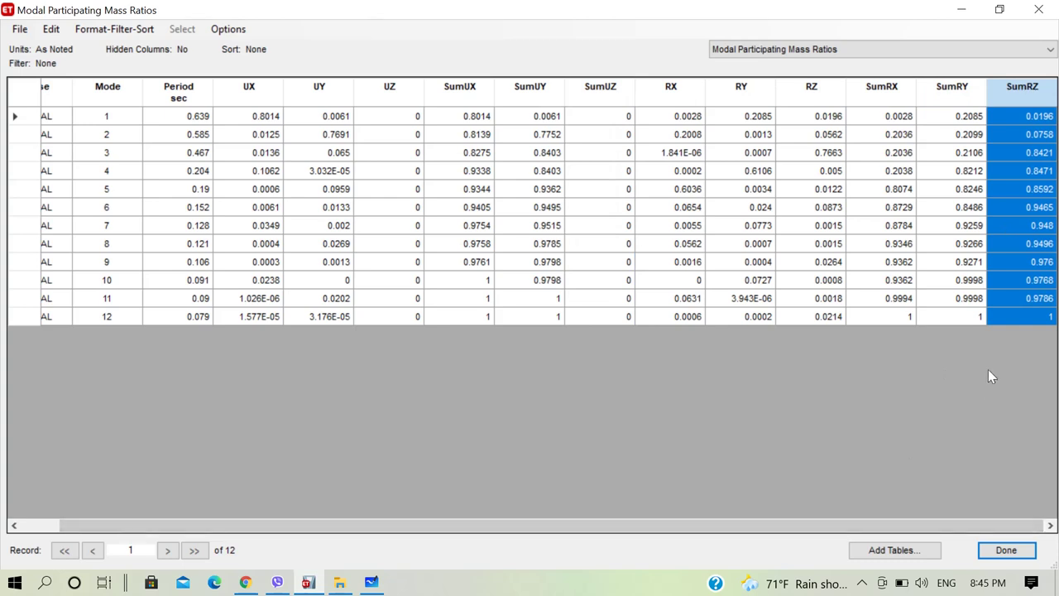
left_click_drag(858, 518, 667, 520)
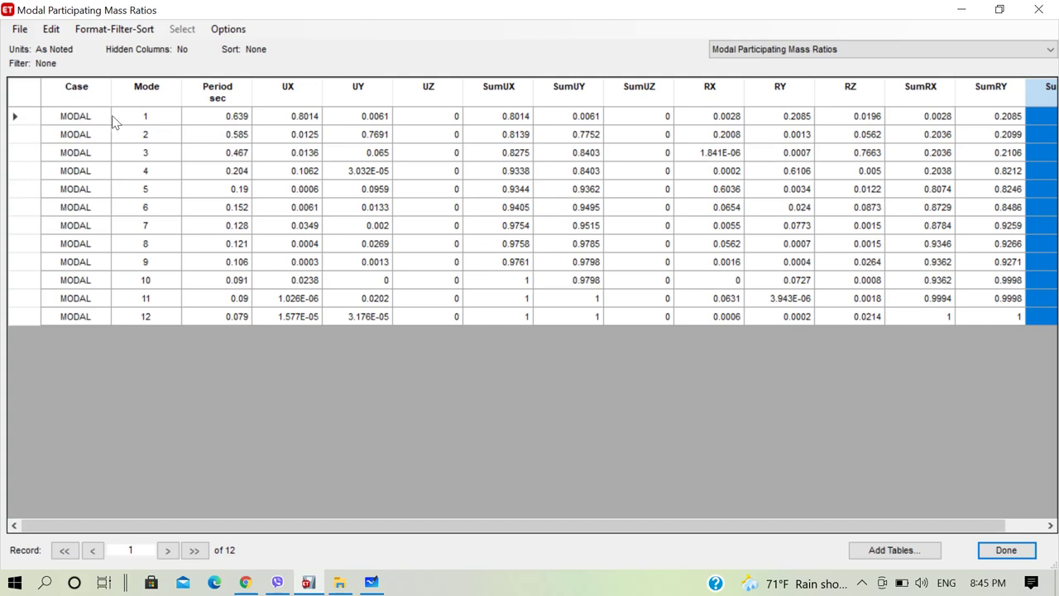
Step: Review mode 1 UX 0.8014, mode 2 UY 0.7691 and mode 3 RZ 0.7663, then close the table
left_click(165, 123)
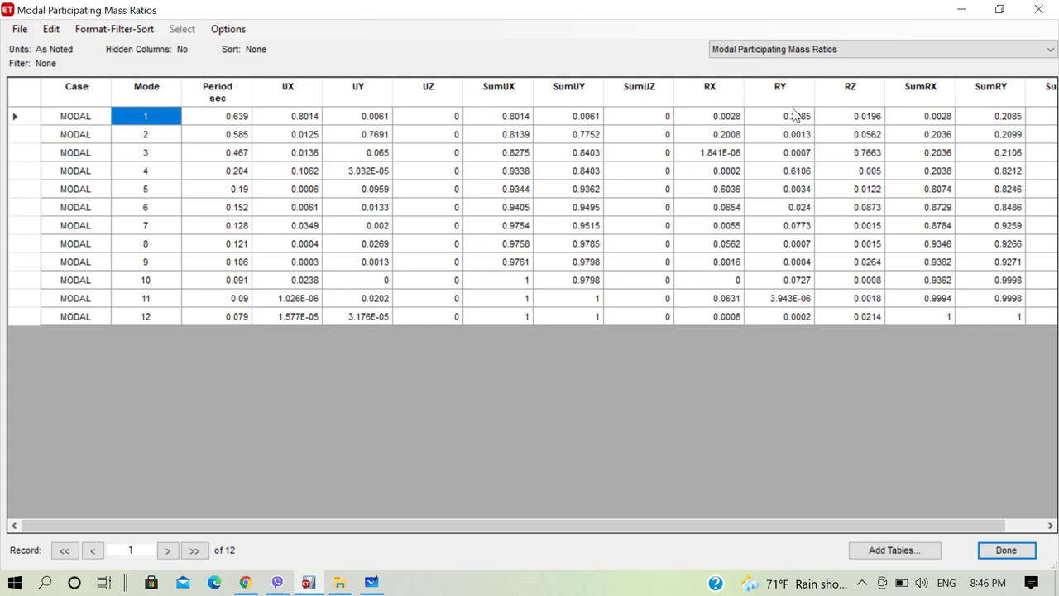
left_click(310, 122)
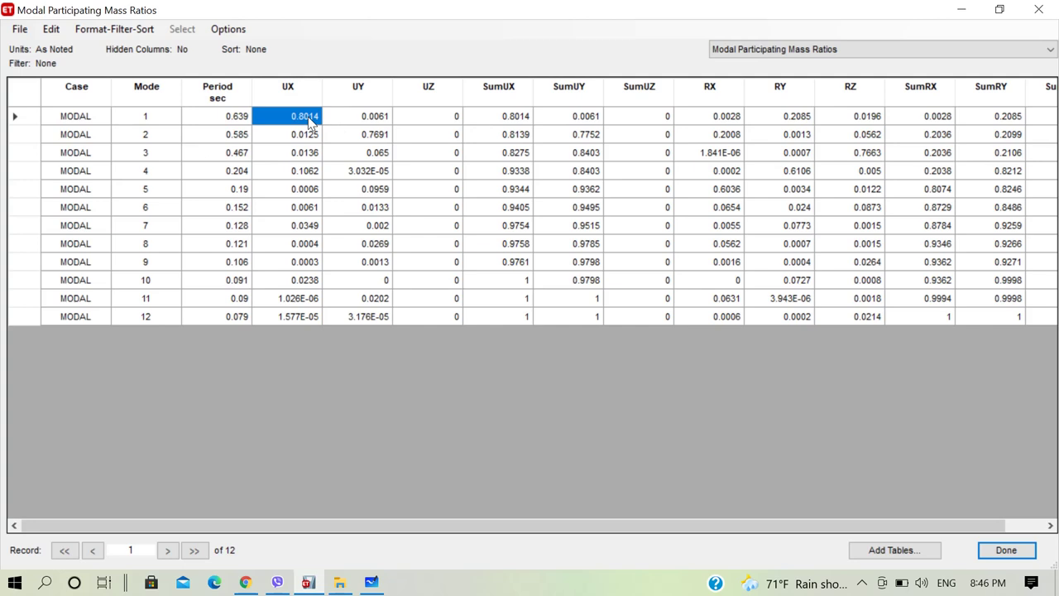
left_click(165, 139)
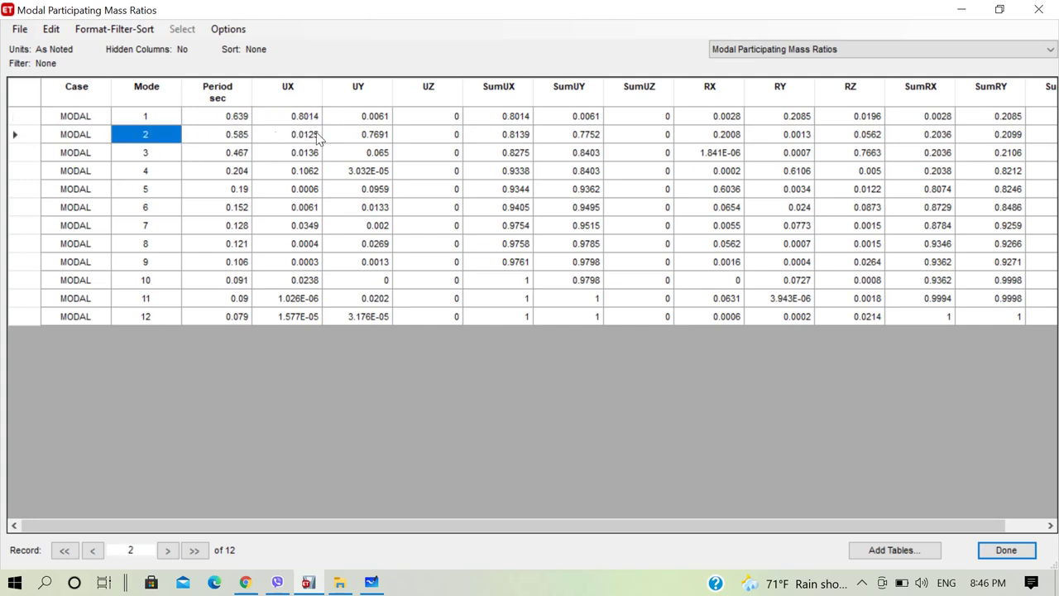
left_click(382, 140)
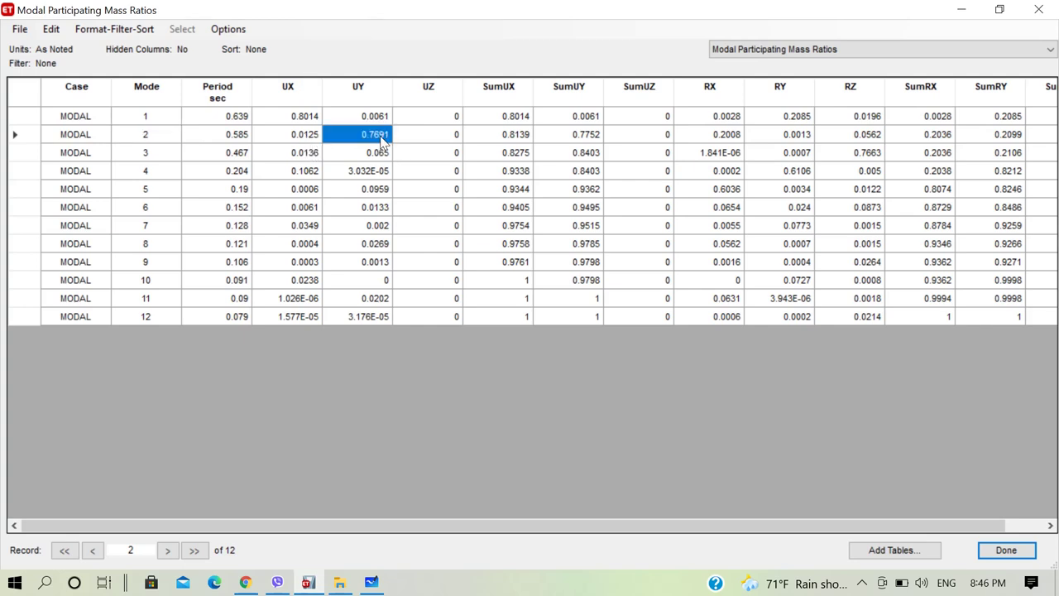
left_click(373, 89)
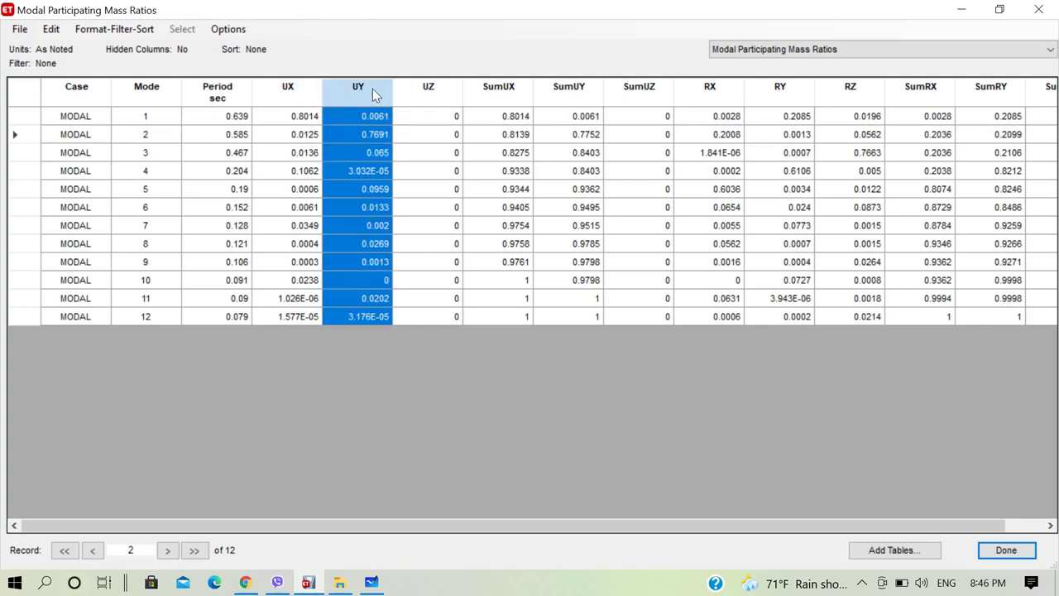
left_click(377, 138)
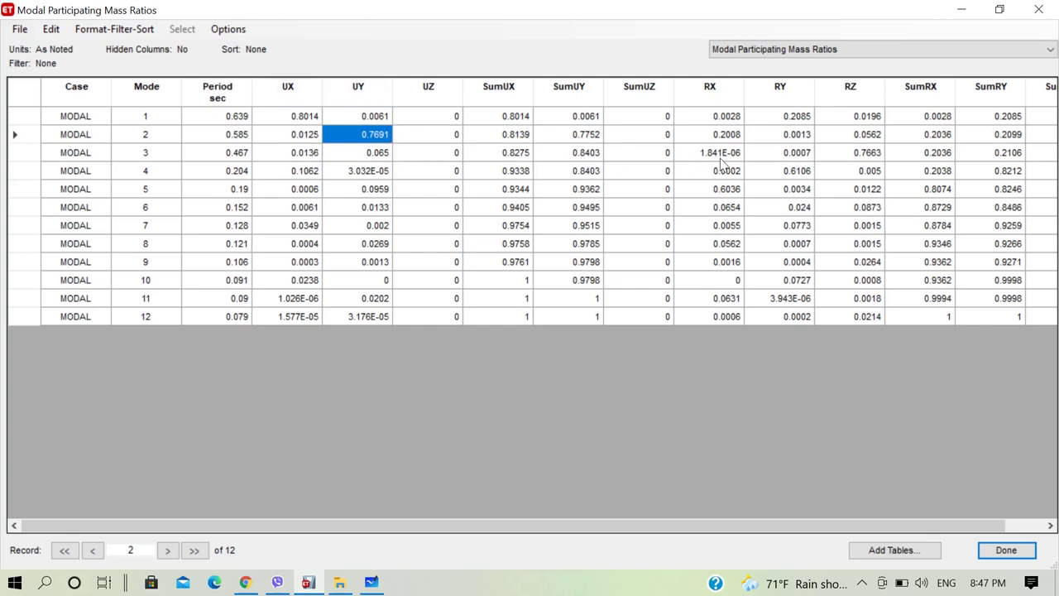
left_click(868, 156)
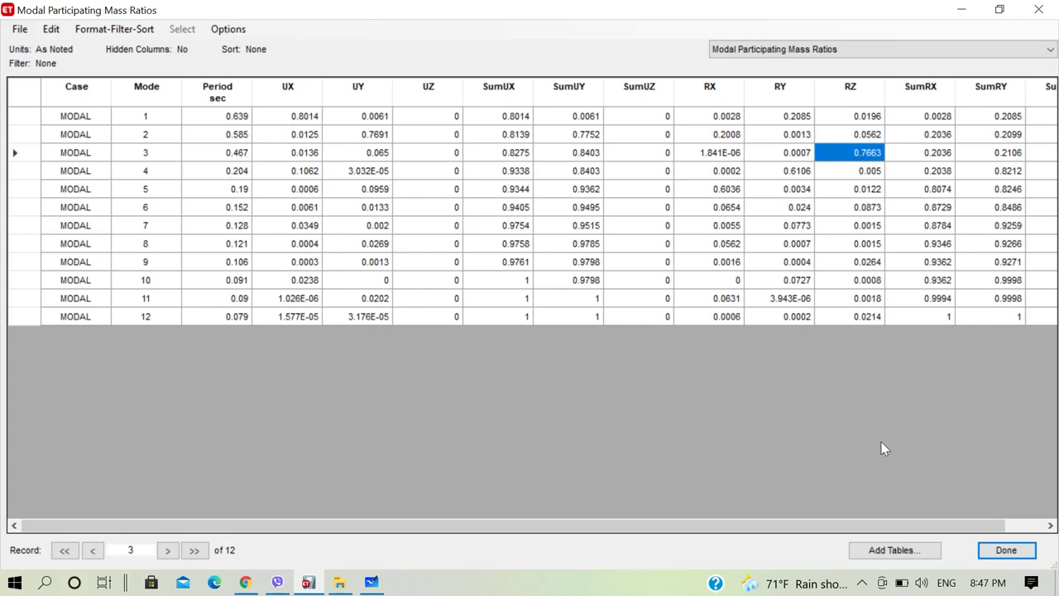
left_click(1014, 552)
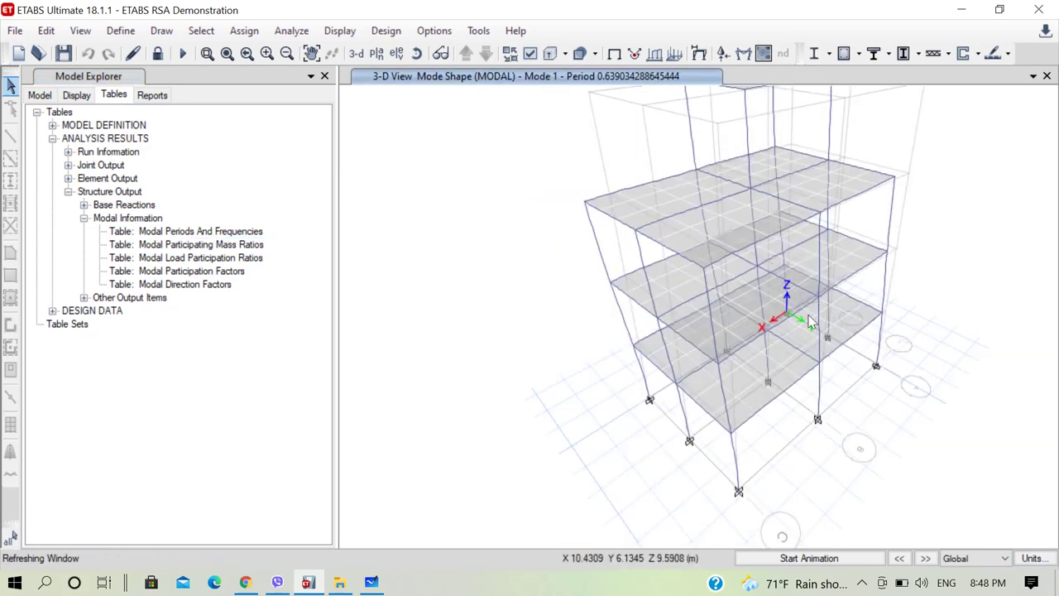
Step: Animate the Mode 1 shape, then stop the animation
left_click(864, 559)
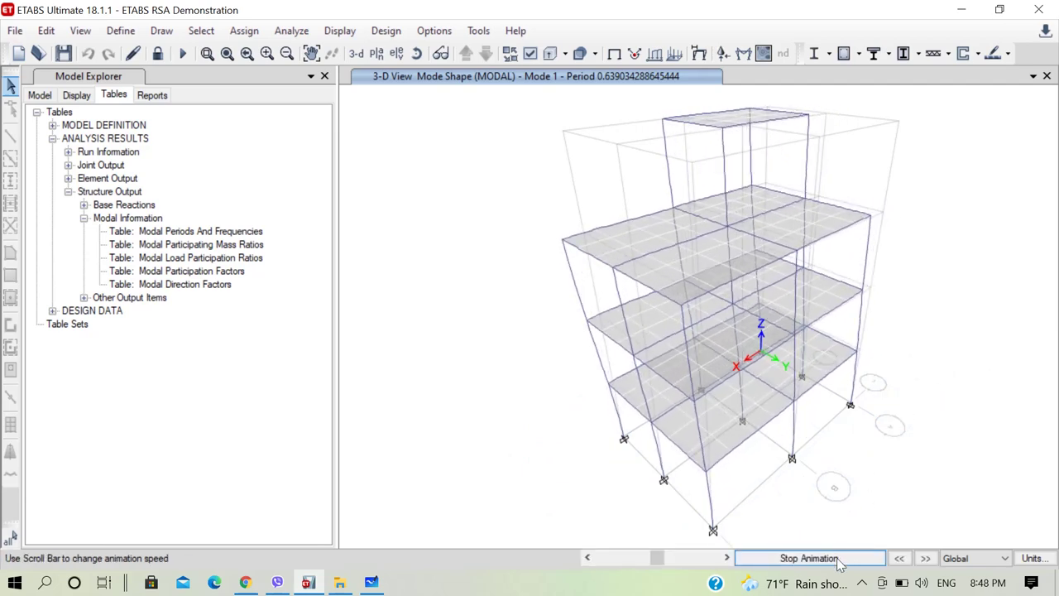
left_click(836, 559)
scroll(799, 389, "down", 3)
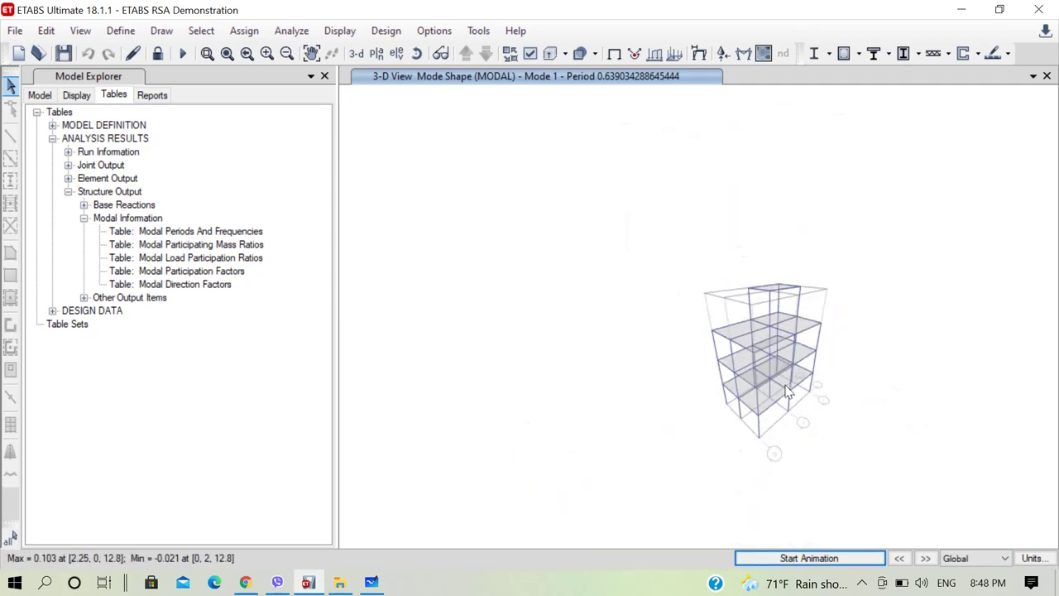
scroll(804, 414, "up", 4)
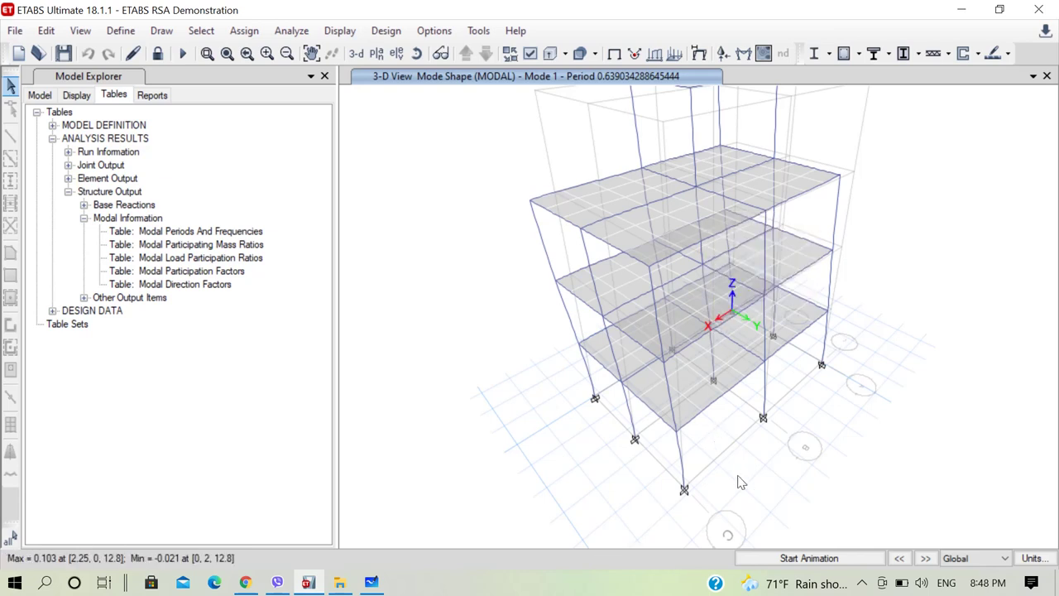
Step: Step to Mode 2 and play its shape animation before stopping it
left_click(925, 559)
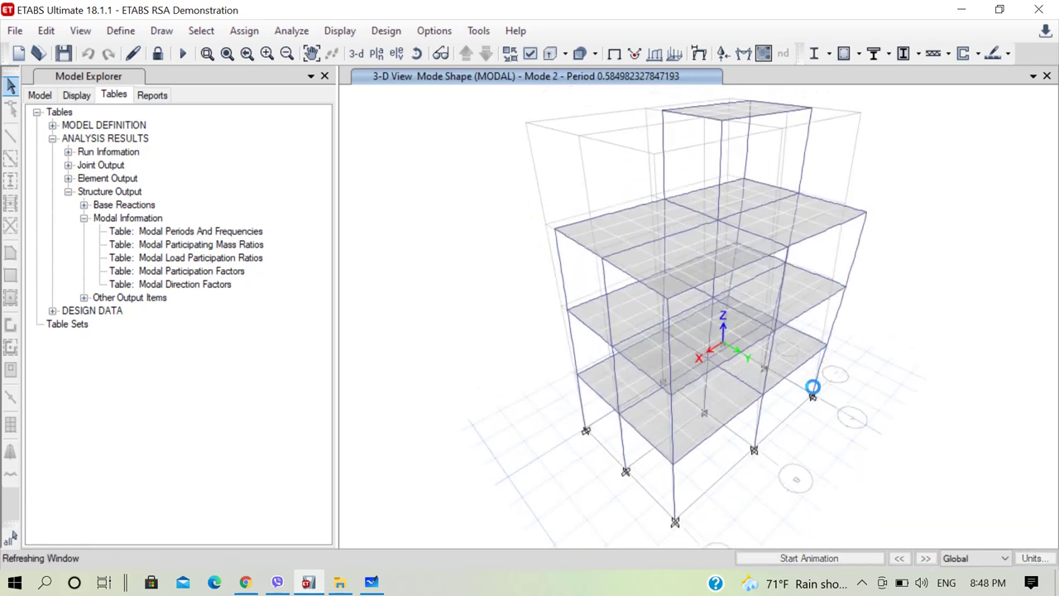
mouse_move(771, 356)
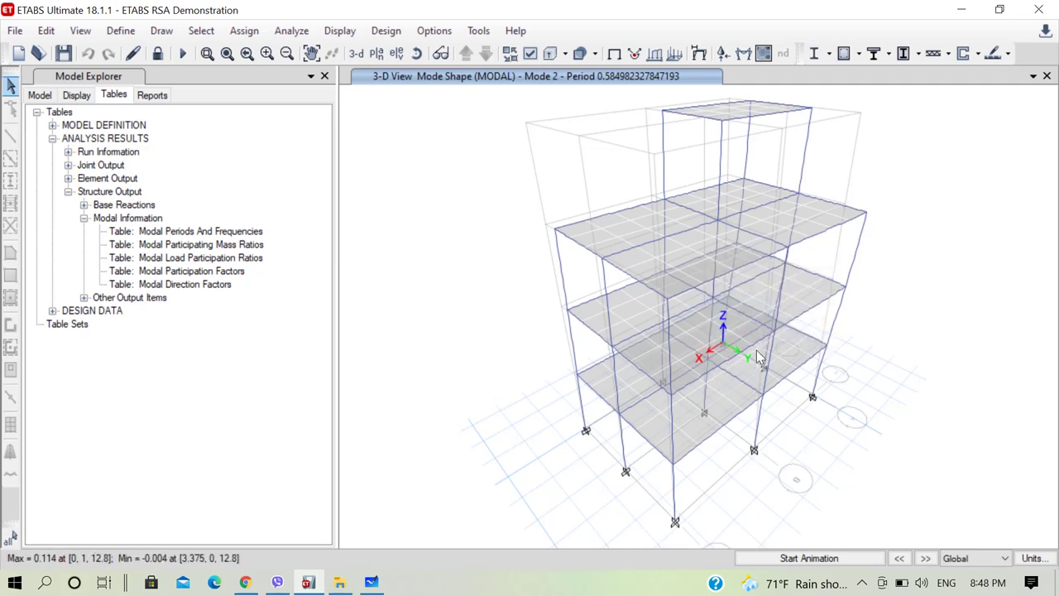
mouse_move(715, 347)
left_click(857, 561)
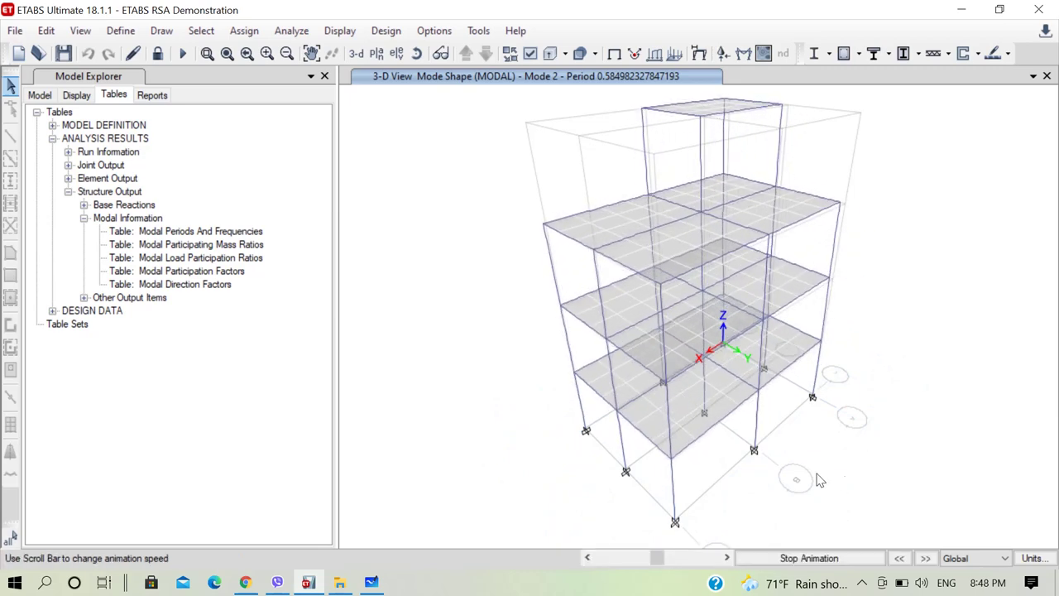
left_click(842, 560)
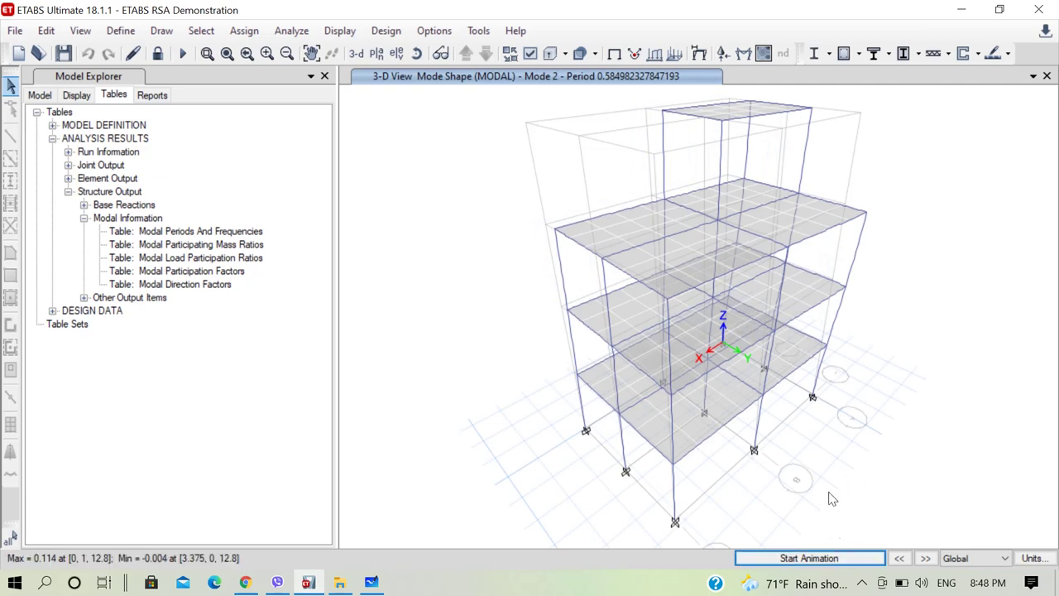
Step: Step to Mode 3 (period 0.4667 s), animate it, then leave it static
left_click(926, 559)
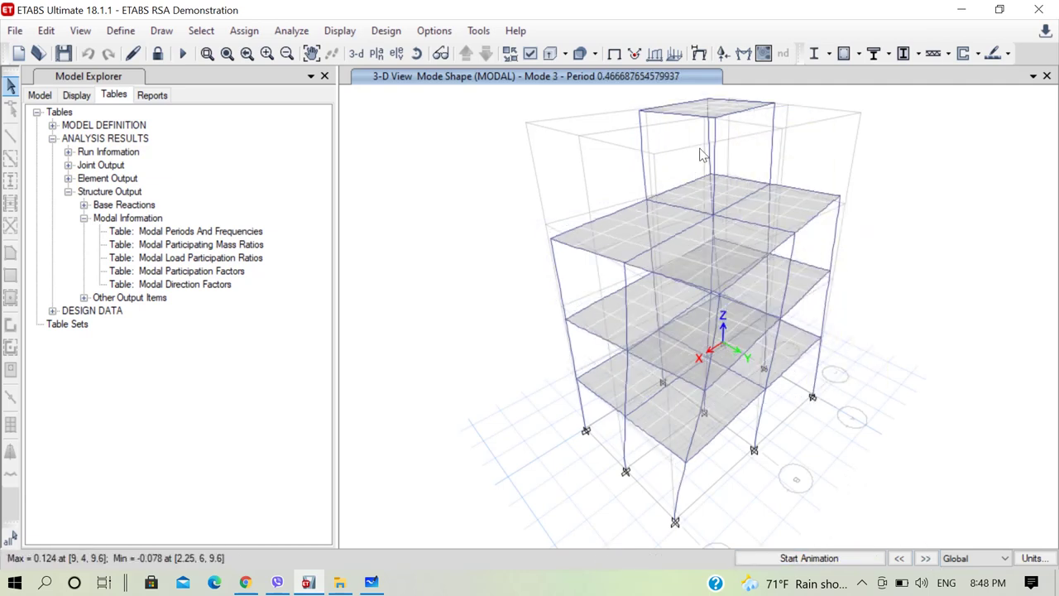
mouse_move(733, 331)
left_click(808, 558)
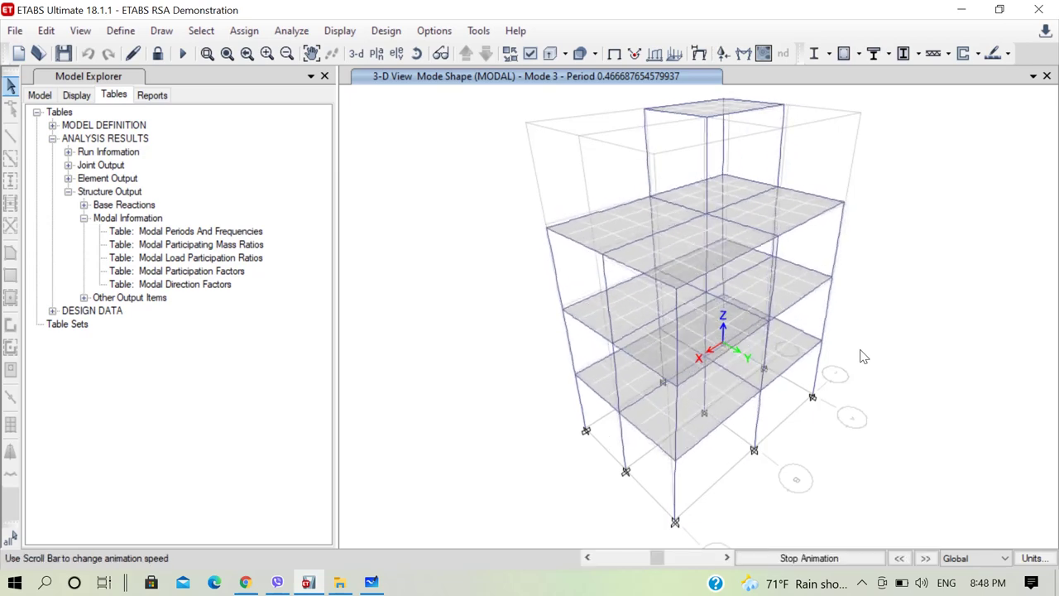
left_click(838, 561)
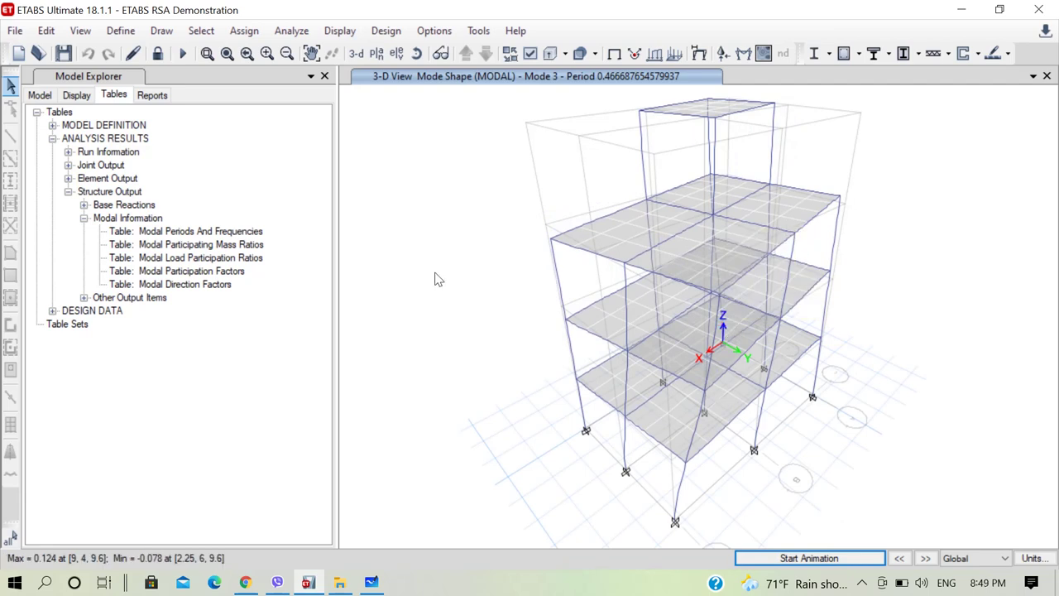
right_click(205, 246)
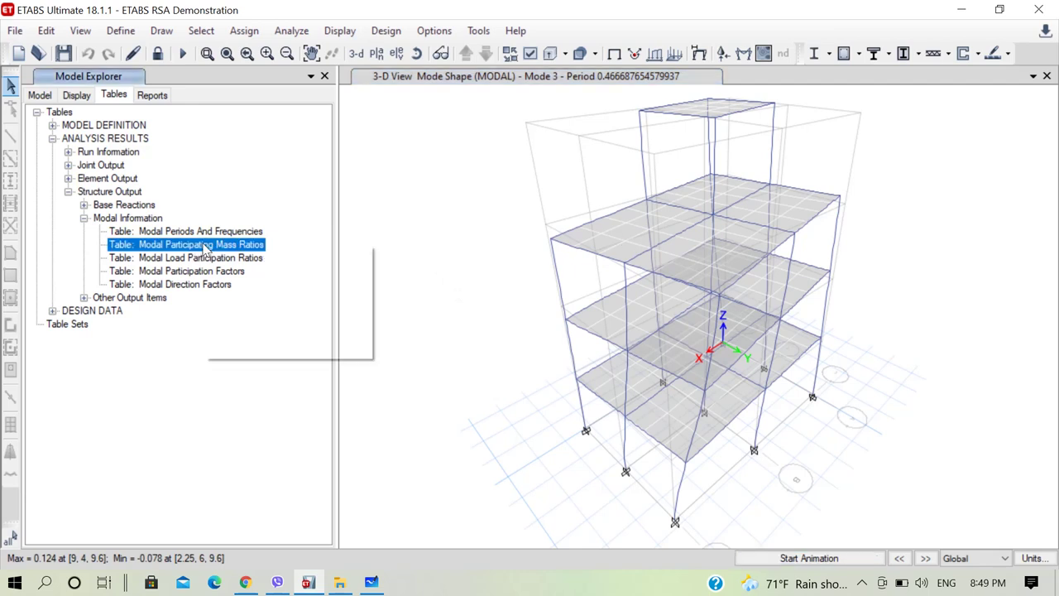
Step: Reopen the mass ratio table and confirm SumUX and SumRZ reach 1 at mode 12
left_click(242, 257)
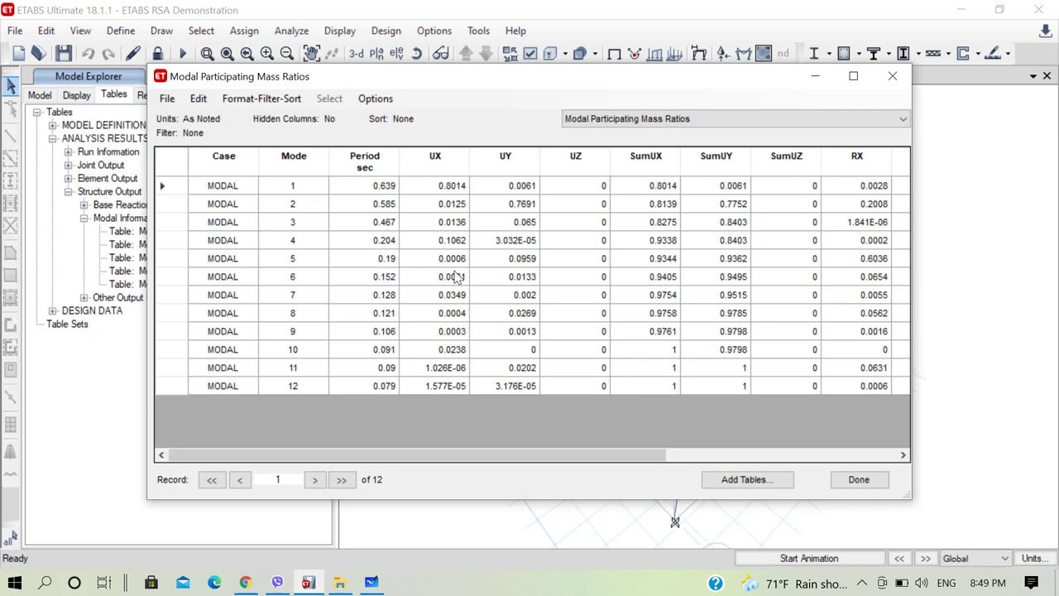
left_click(298, 387)
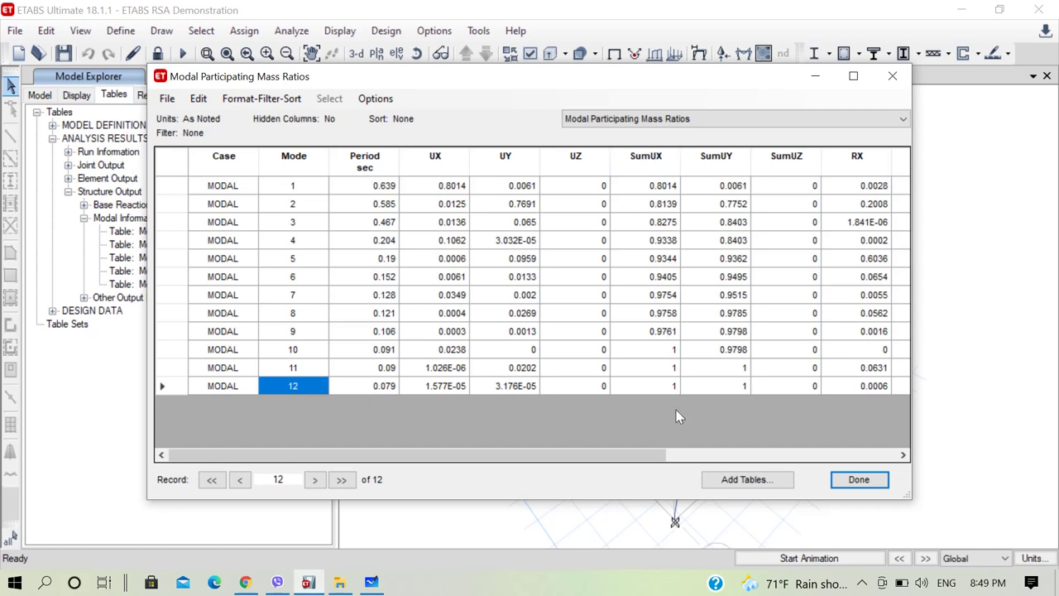
left_click(671, 388)
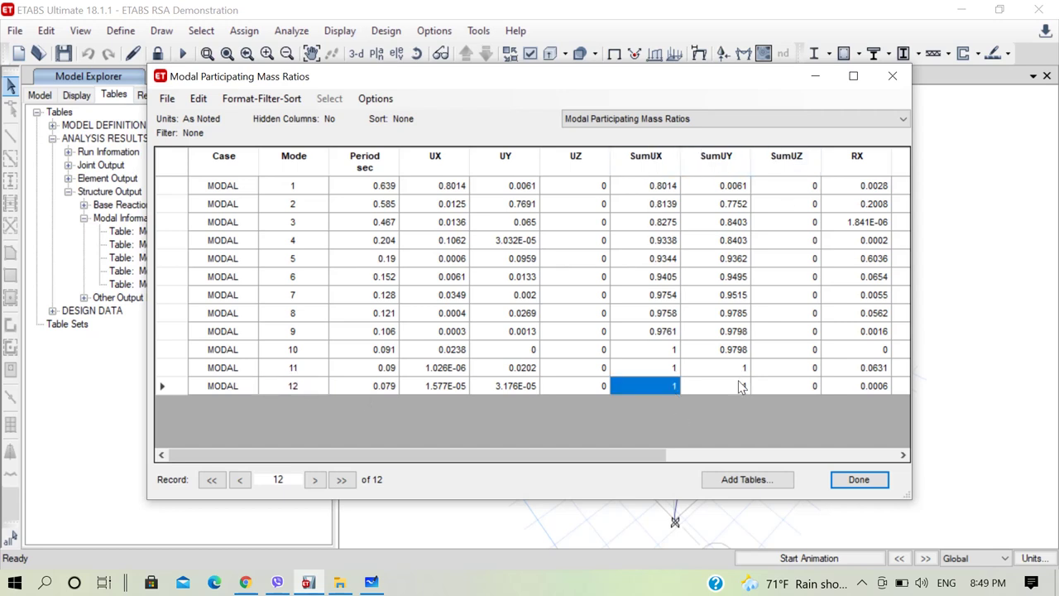
left_click_drag(648, 454, 861, 459)
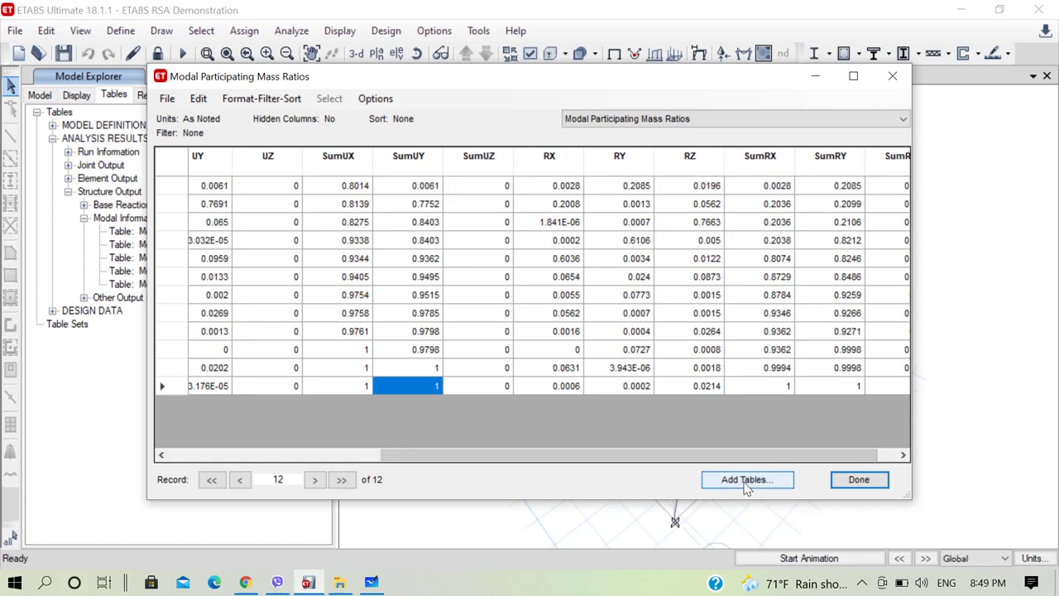
left_click_drag(629, 454, 647, 455)
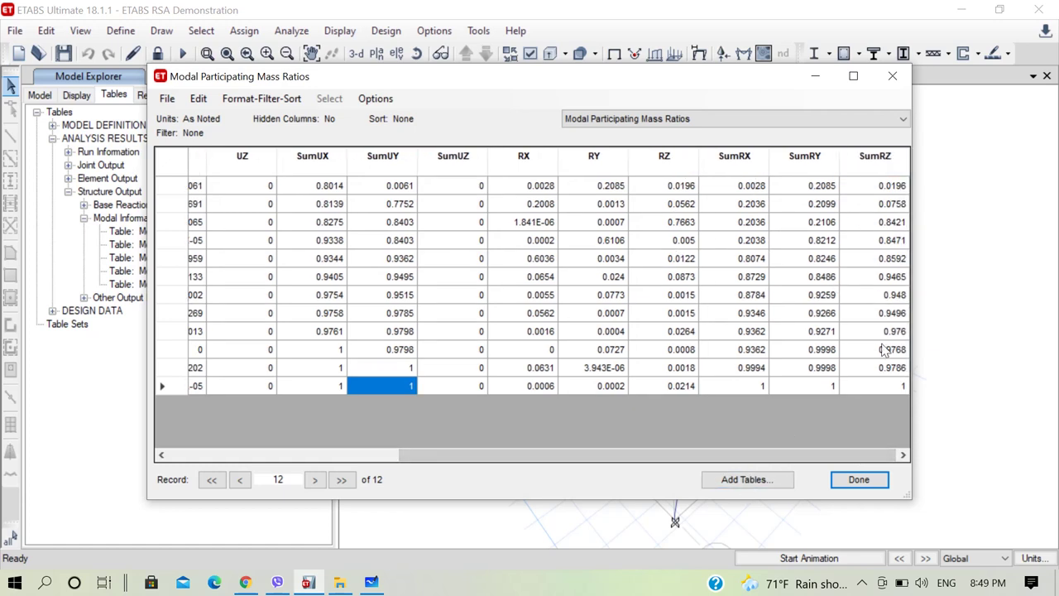
left_click(879, 385)
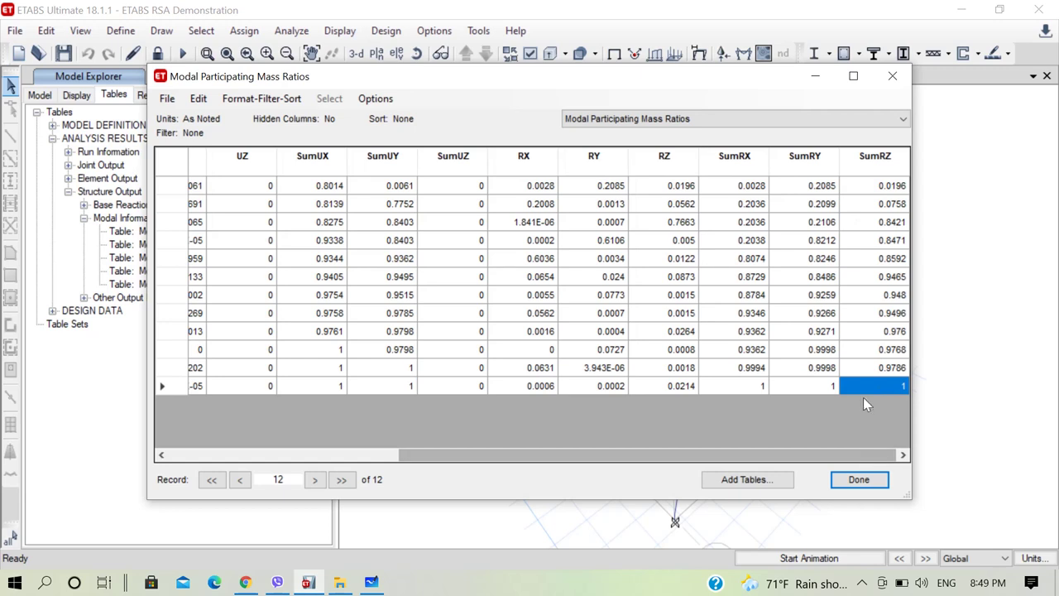
left_click_drag(858, 451, 579, 426)
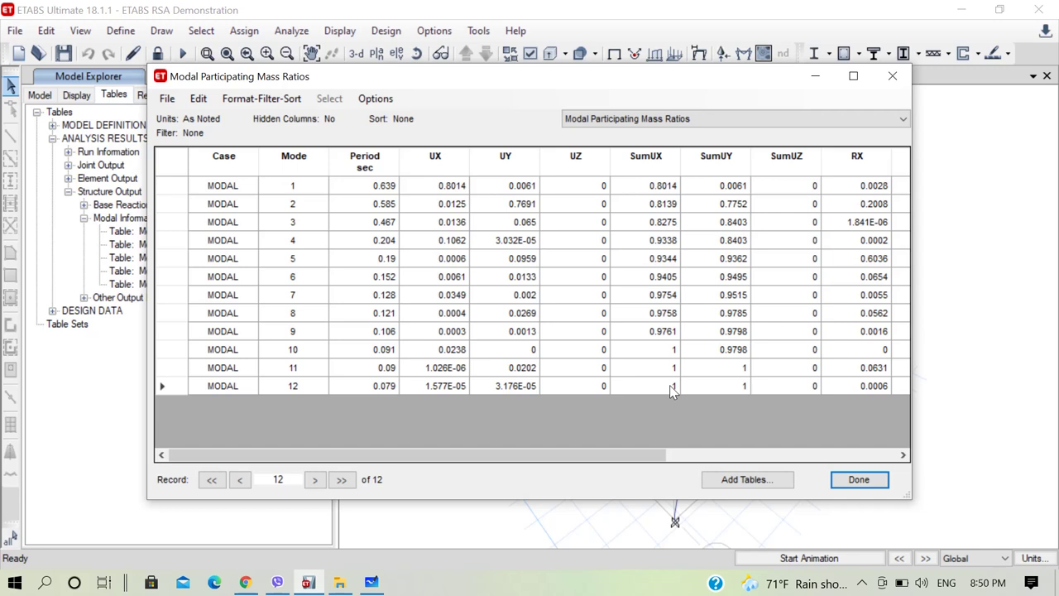
Step: Mark the first 90% crossings: SumUX 0.9338 (mode 4), SumUY 0.9362 (mode 5), SumRZ 0.9465 (mode 6)
left_click(301, 387)
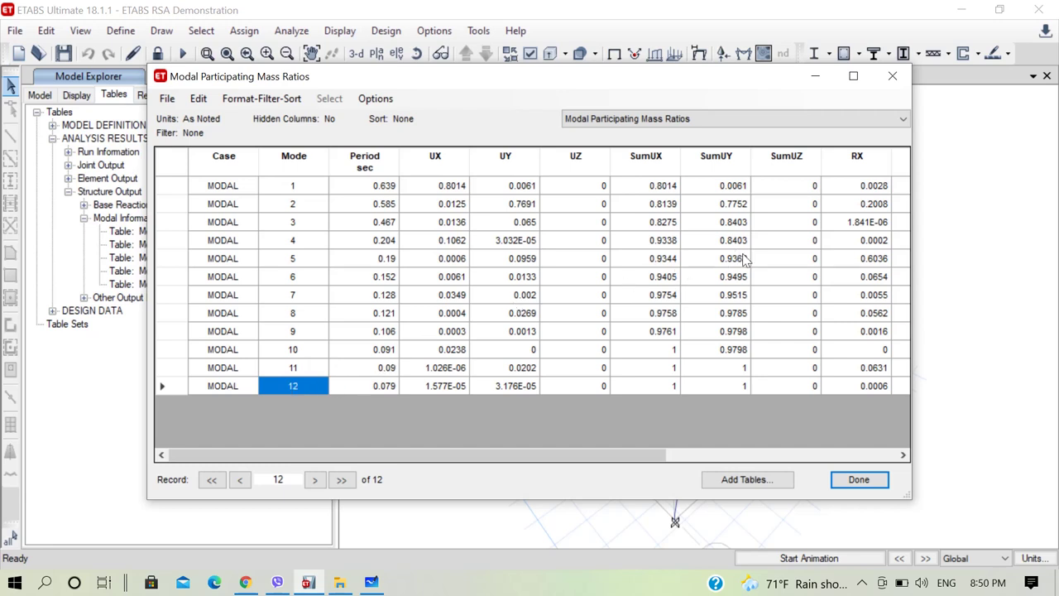
left_click(664, 241)
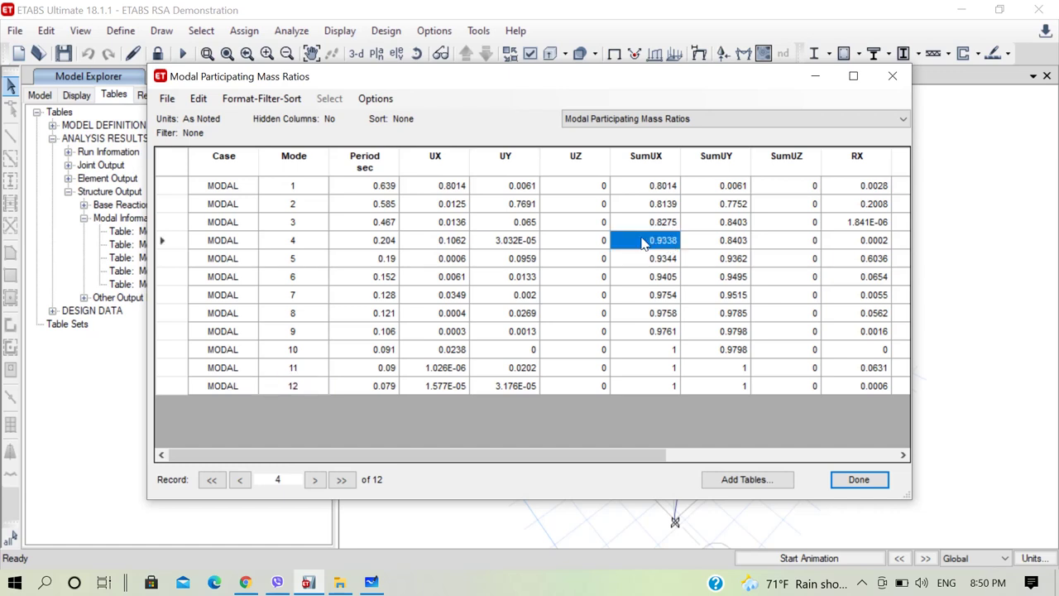
left_click(737, 259)
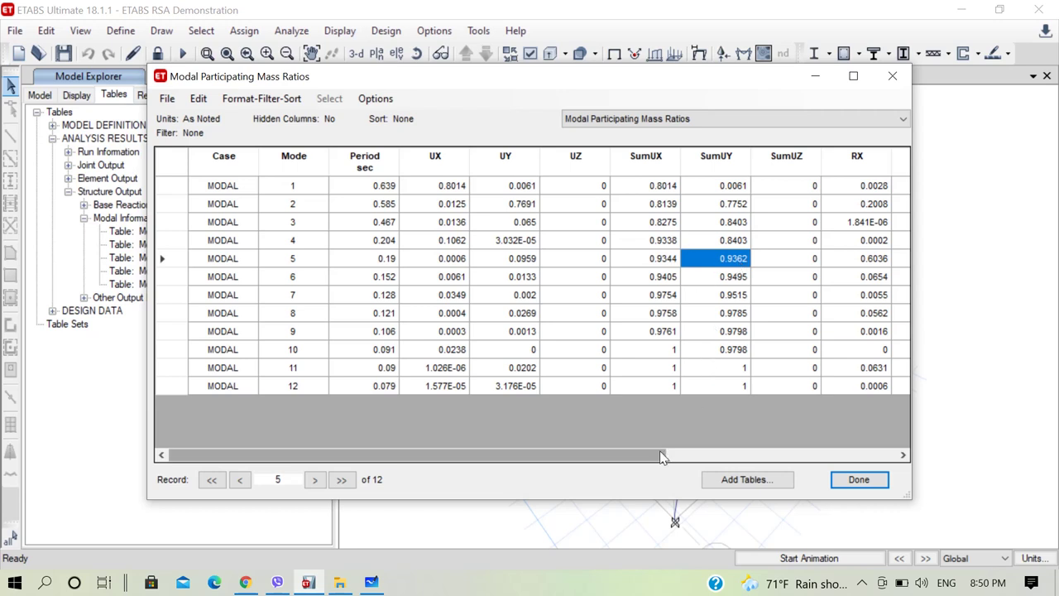
left_click_drag(662, 454, 898, 454)
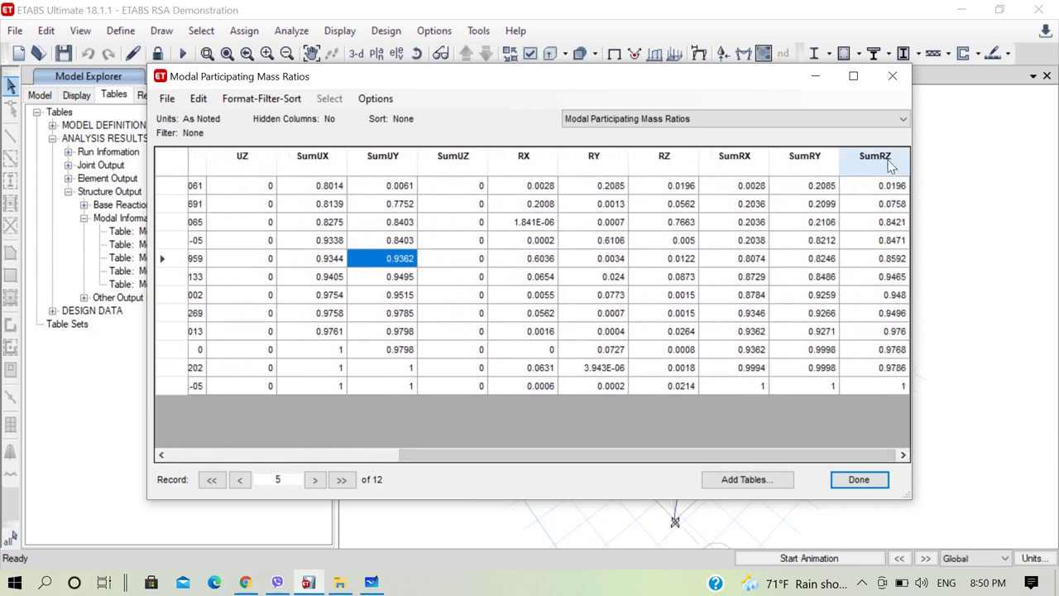
left_click(900, 280)
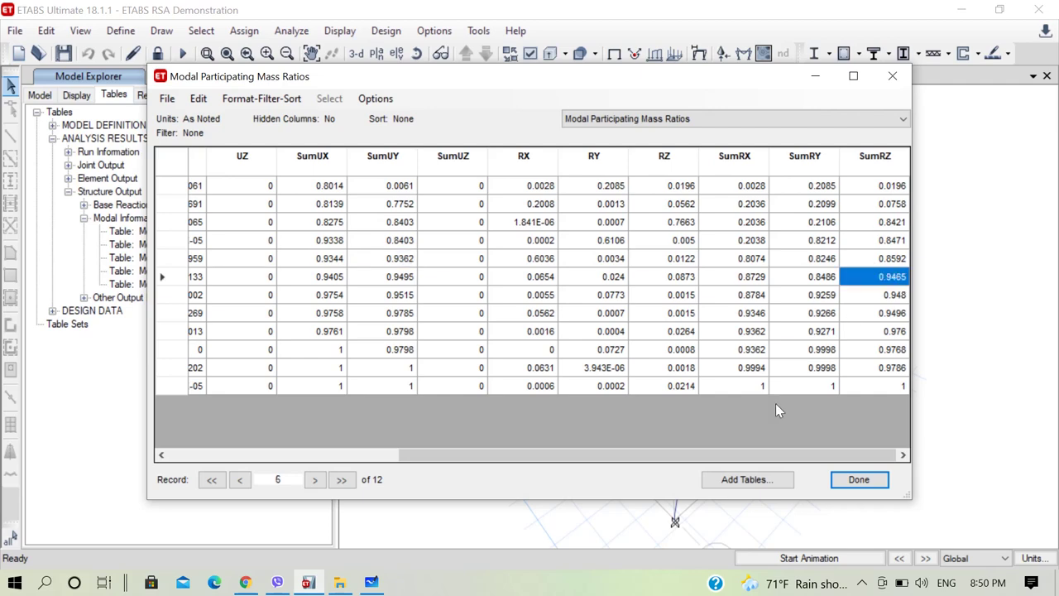
left_click_drag(633, 455, 289, 367)
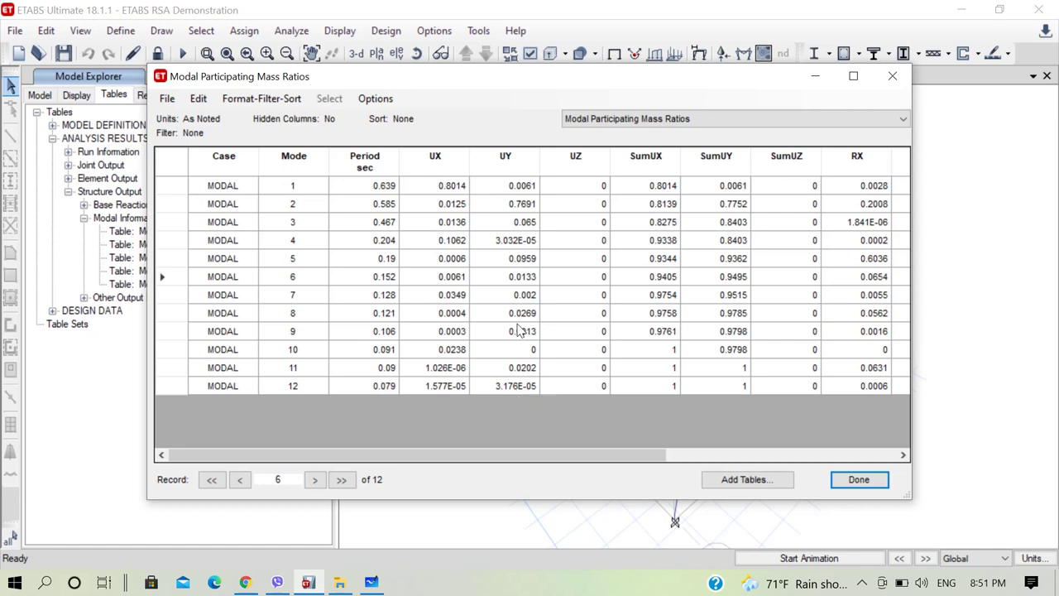
left_click(298, 228)
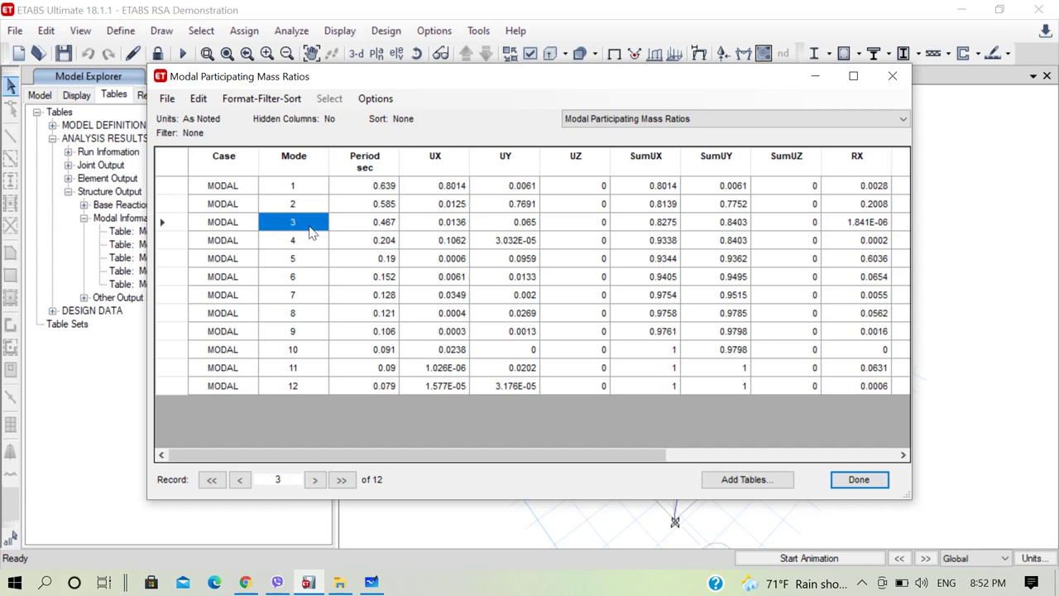
left_click(672, 229)
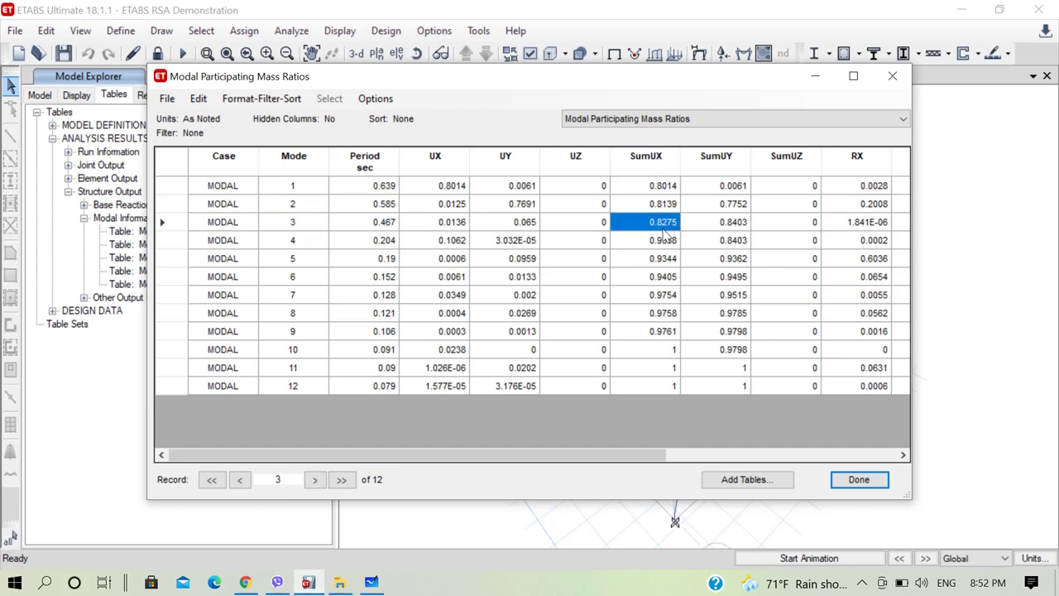
left_click(727, 225)
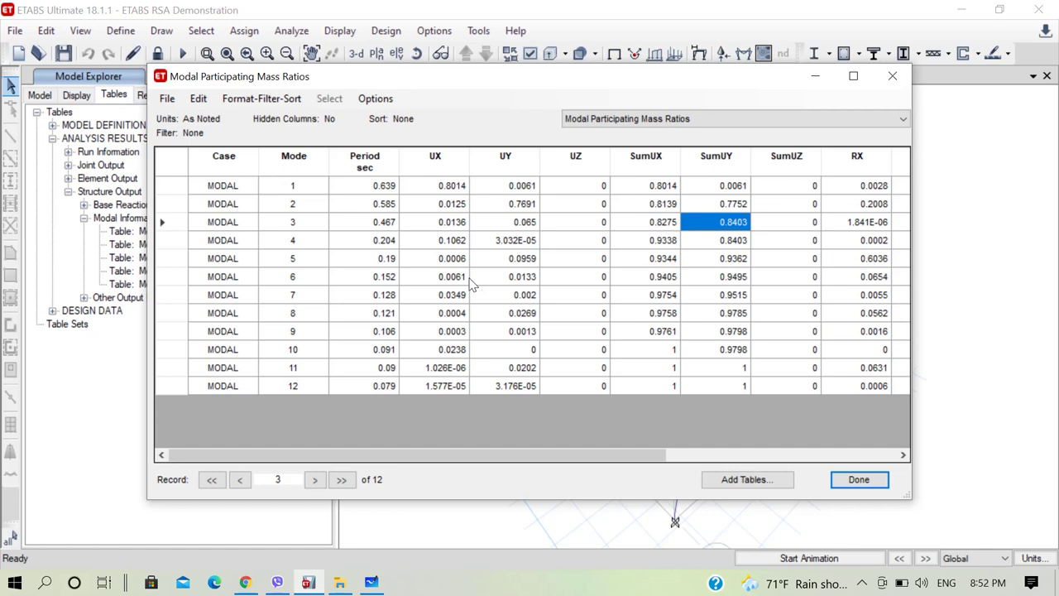
left_click(379, 189)
left_click(385, 201)
left_click(385, 191)
left_click(387, 198)
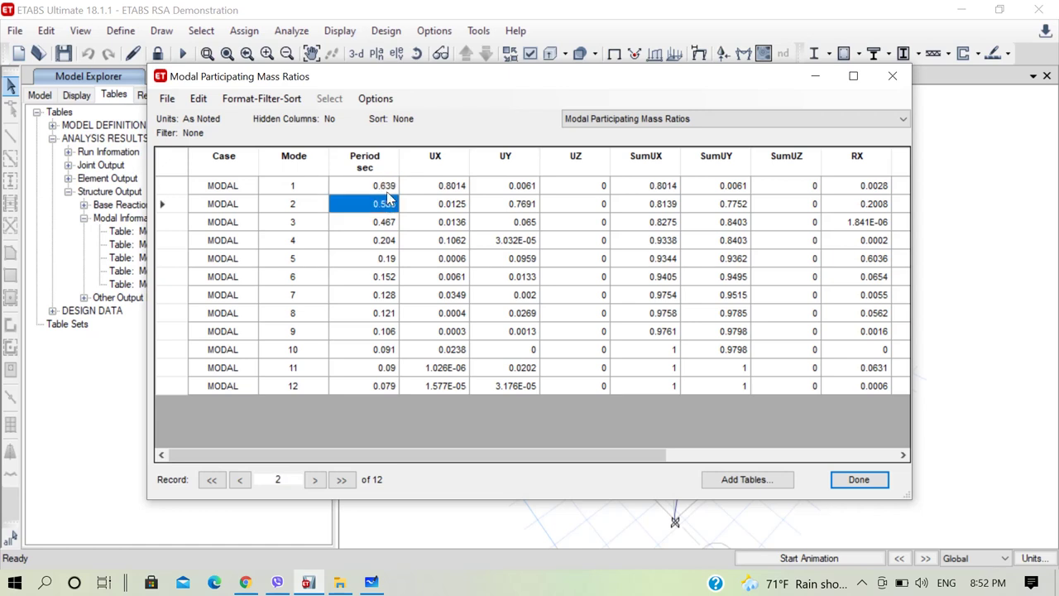
left_click(386, 187)
left_click(388, 203)
left_click(388, 184)
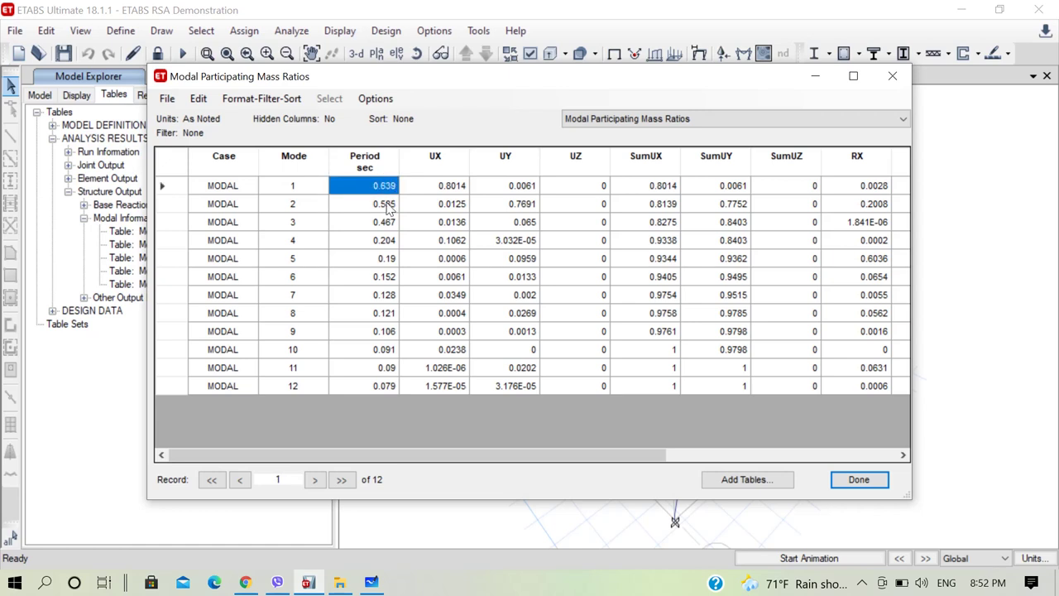
left_click(389, 204)
left_click(387, 189)
left_click(374, 209)
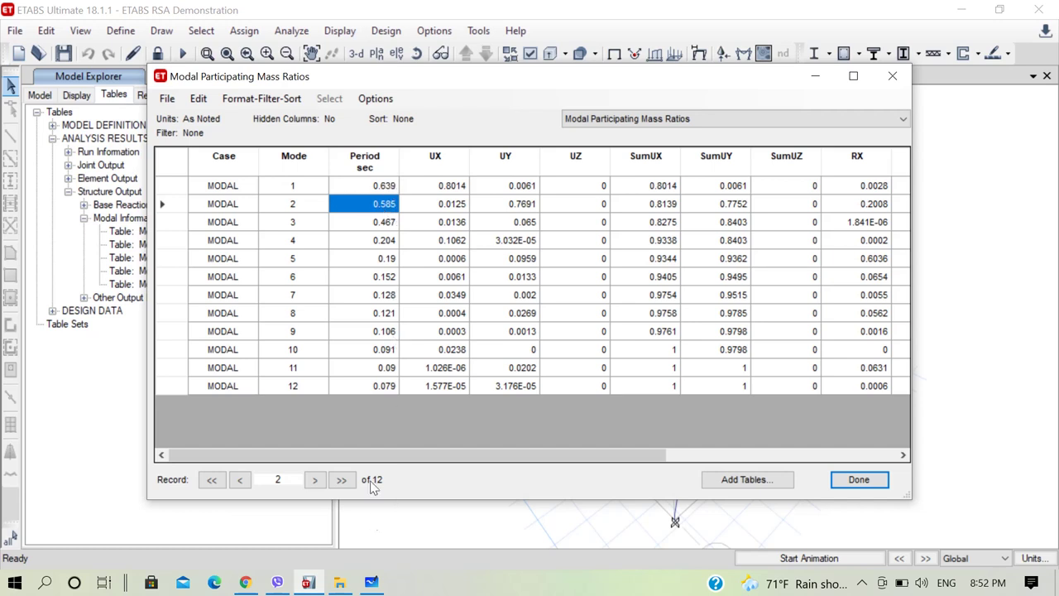
left_click(49, 585)
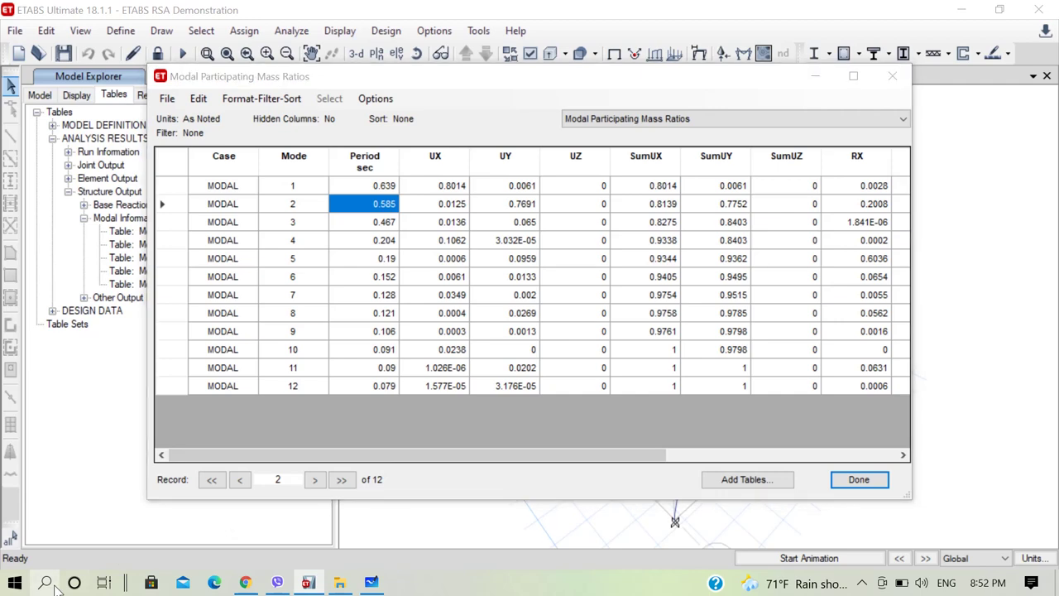
Step: Launch Calculator via search and position it beside the mass ratio table
type("calcu")
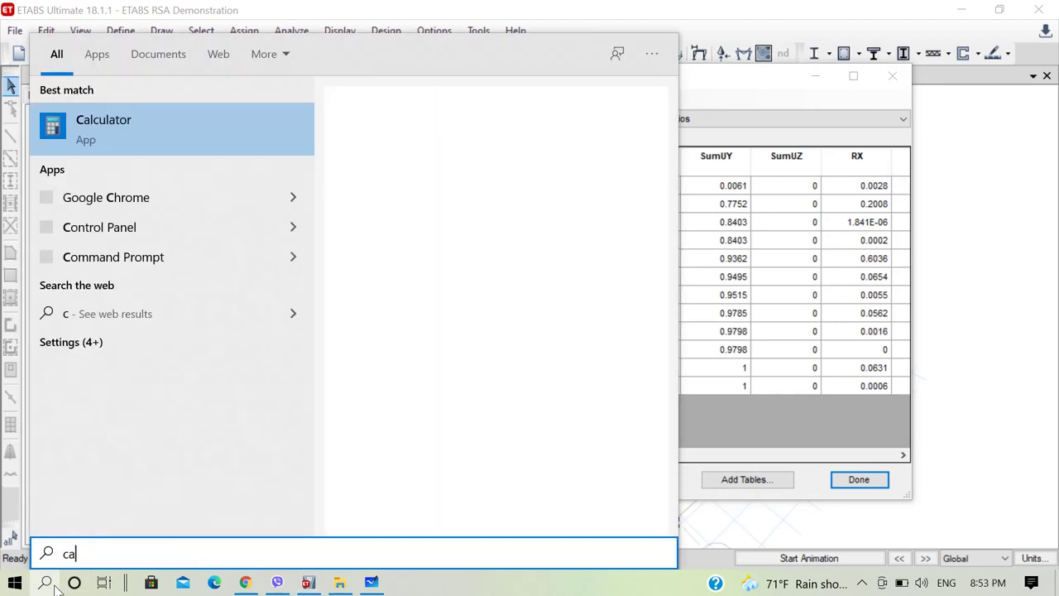
type("l")
key("Return")
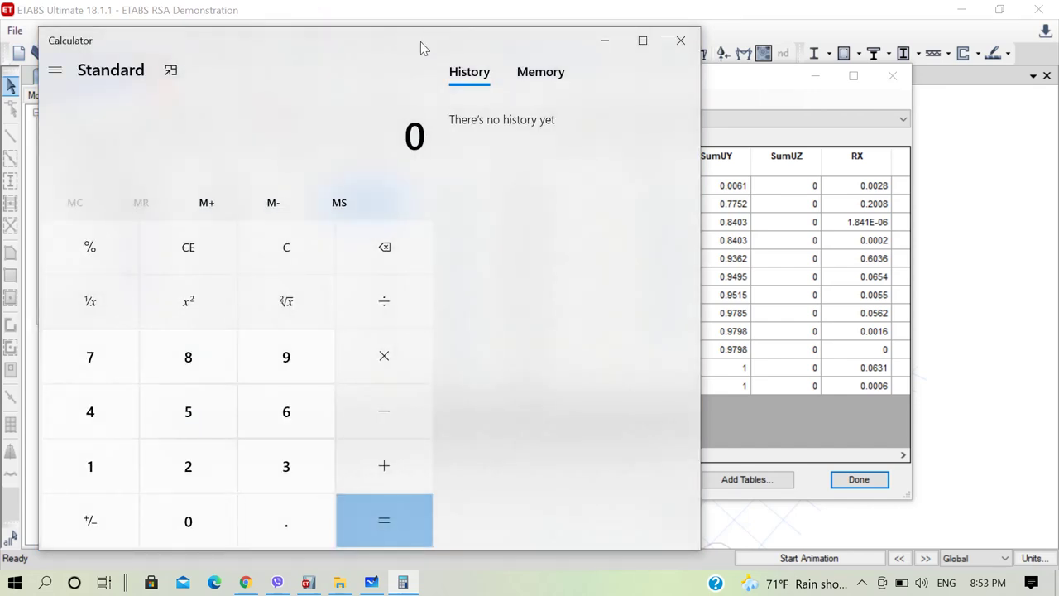
left_click_drag(421, 47, 888, 93)
left_click_drag(946, 62, 945, 38)
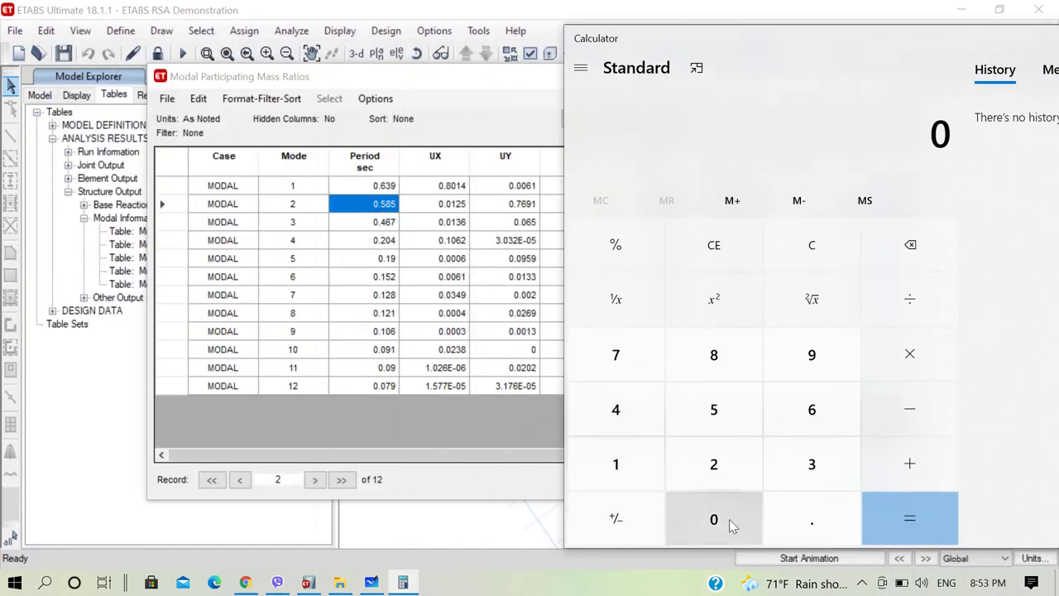
Step: Compute 10% of the mode 2 period: 0.1 × 0.585 = 0.0585
left_click(812, 518)
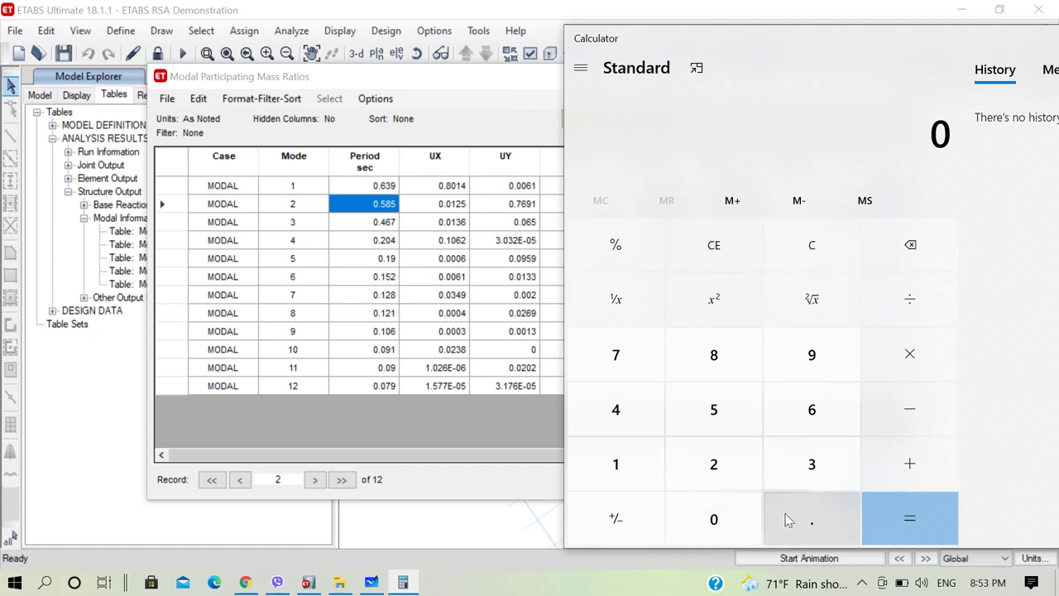
left_click(659, 468)
left_click(925, 356)
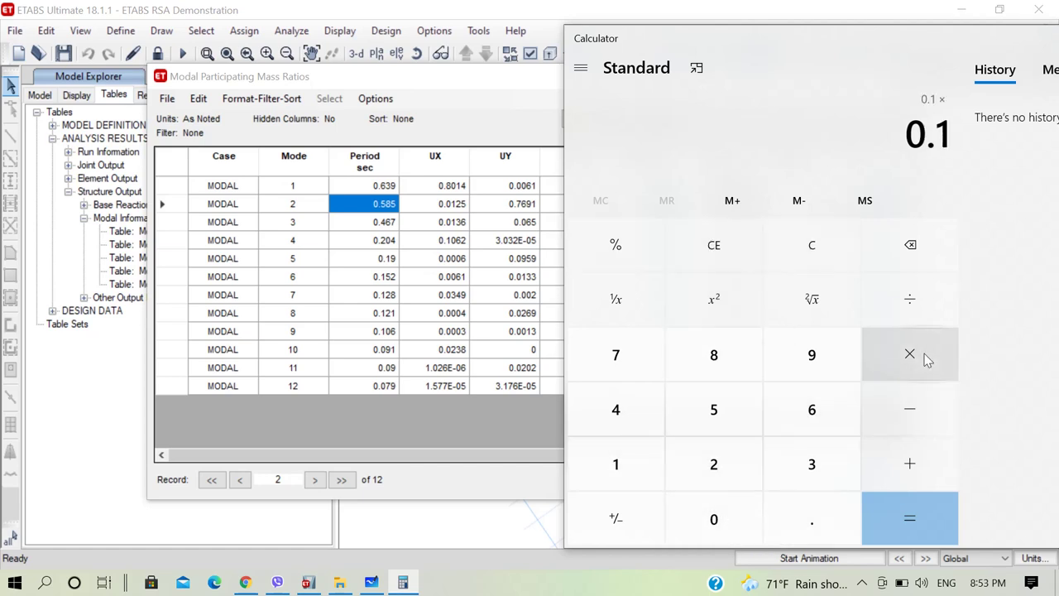
left_click(712, 518)
left_click(807, 523)
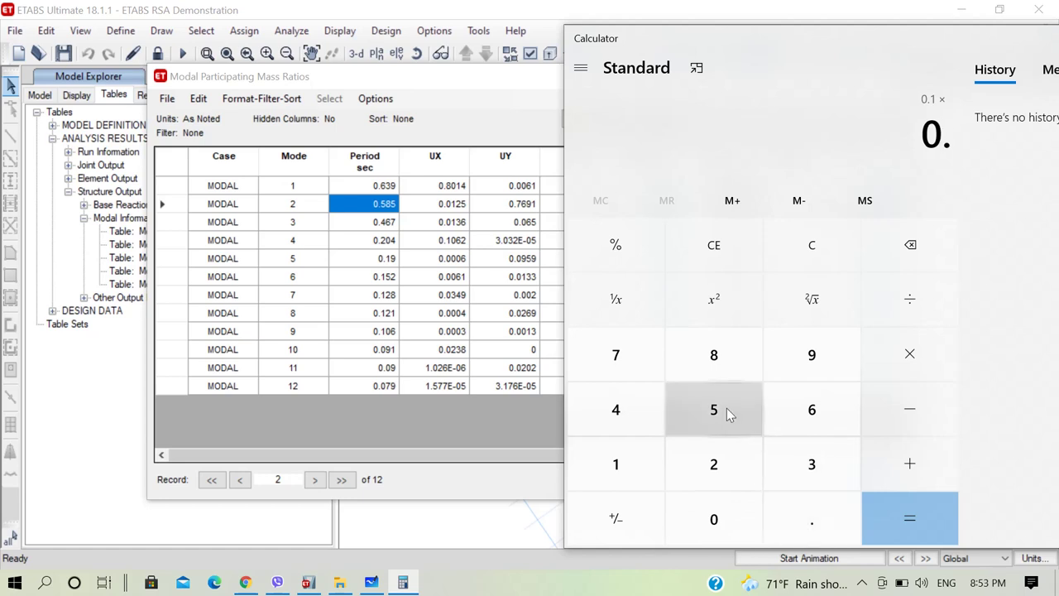
left_click(725, 411)
left_click(722, 364)
left_click(720, 409)
left_click(911, 518)
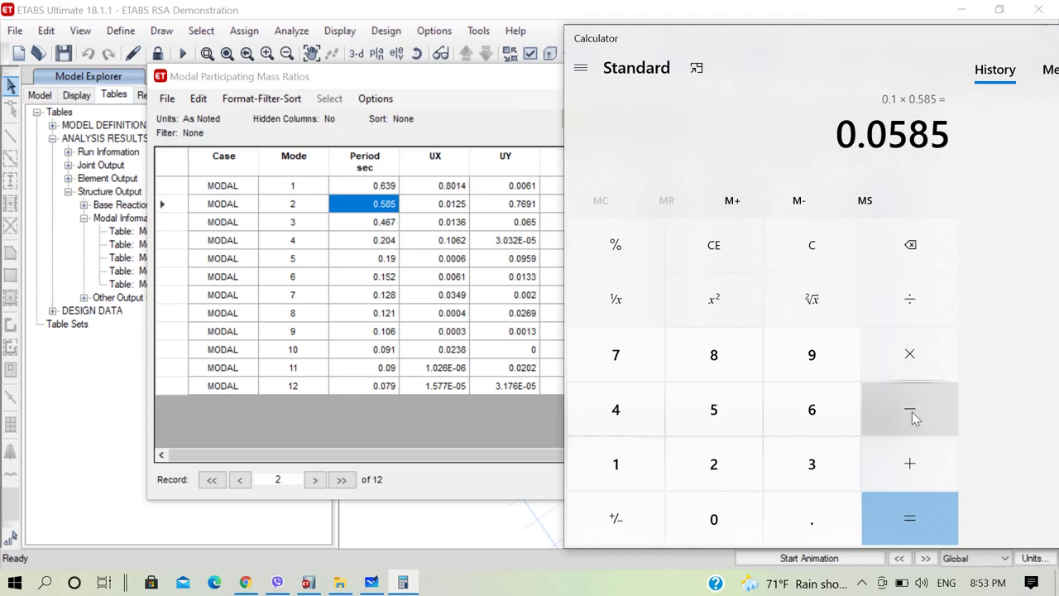
Step: Add 0.585 to get 0.6435, then clear the display
left_click(902, 466)
left_click(755, 511)
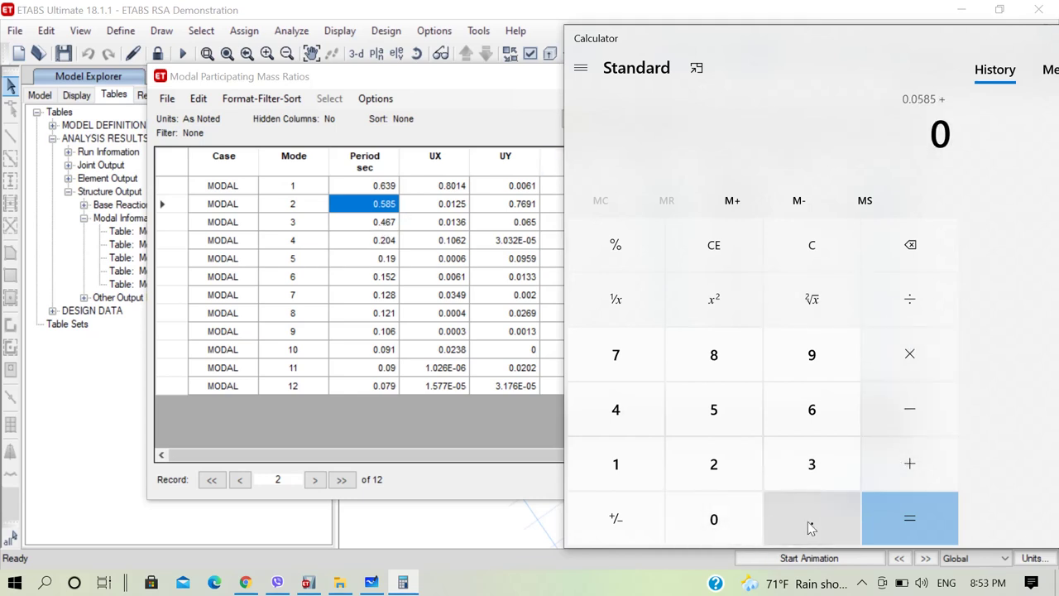
left_click(808, 521)
left_click(717, 412)
left_click(716, 355)
left_click(714, 410)
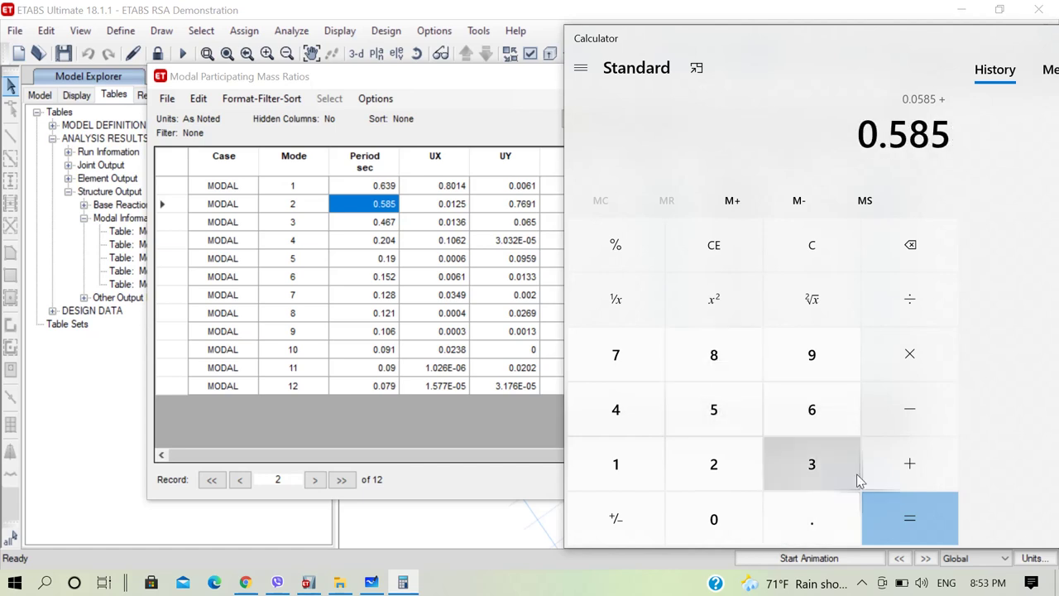
left_click(894, 517)
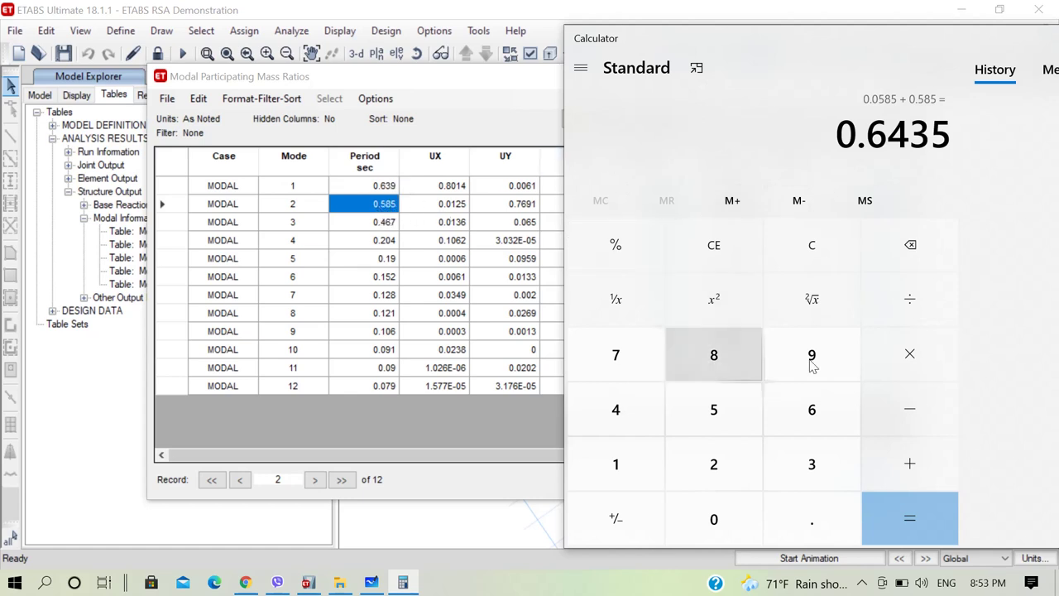
left_click(822, 247)
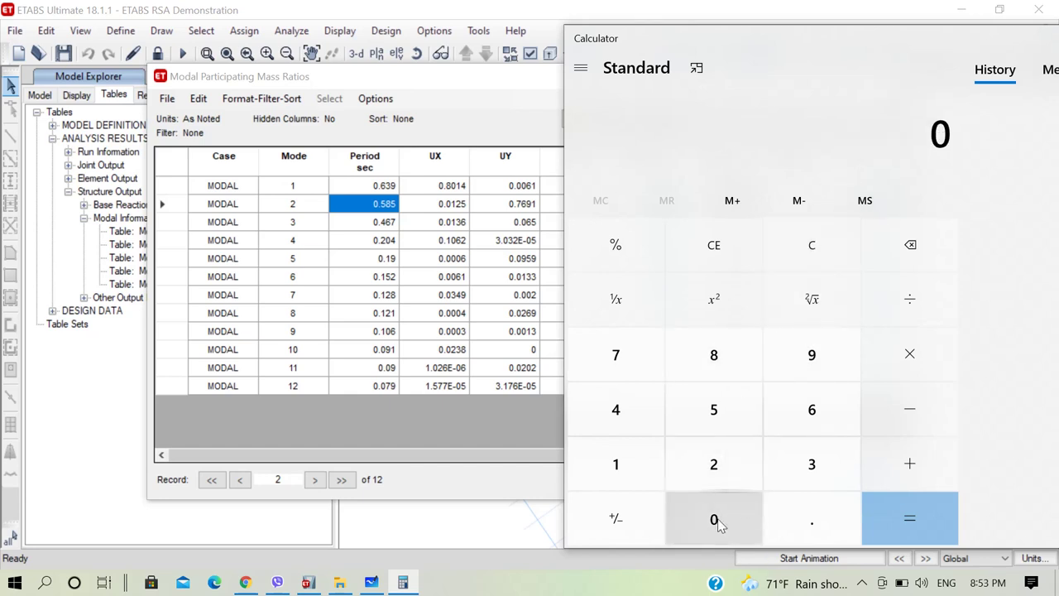
Step: Compute 10% of the mode 1 period: 0.1 × 0.639 = 0.0639
left_click(778, 517)
left_click(618, 463)
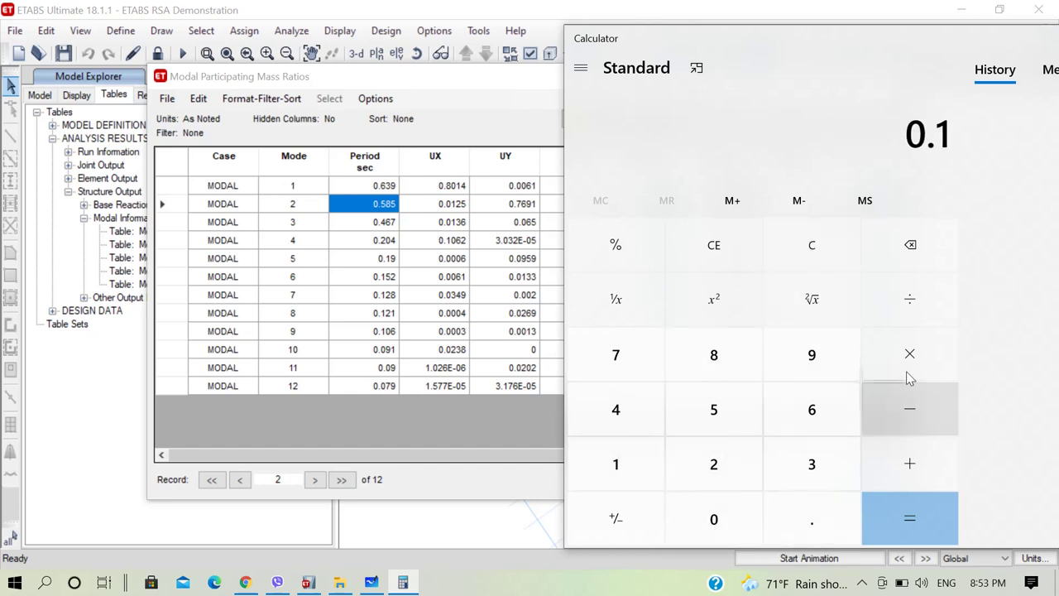
left_click(912, 362)
left_click(734, 515)
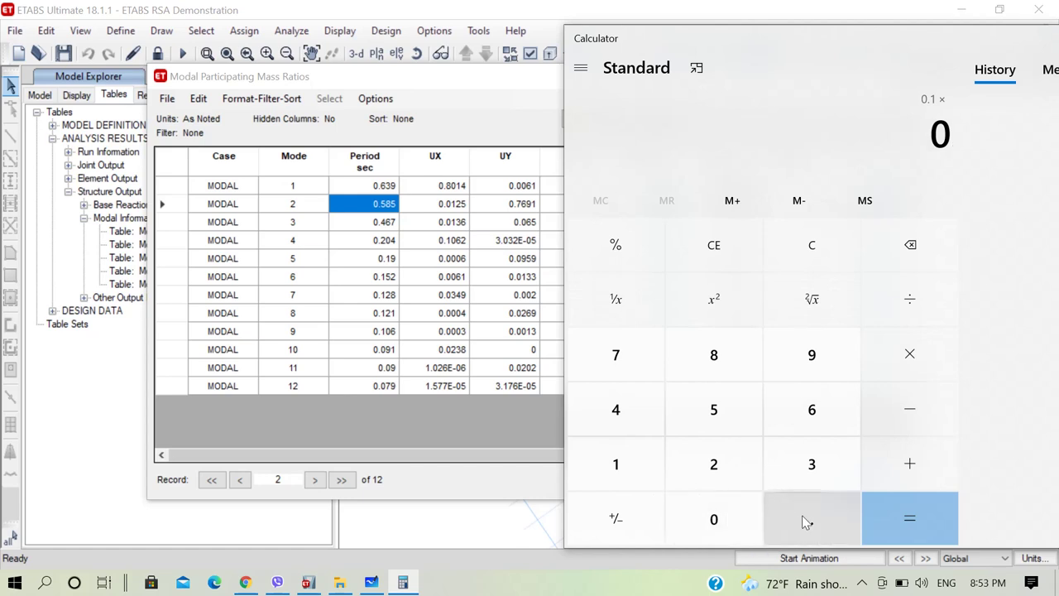
left_click(807, 520)
left_click(817, 414)
left_click(818, 468)
left_click(817, 359)
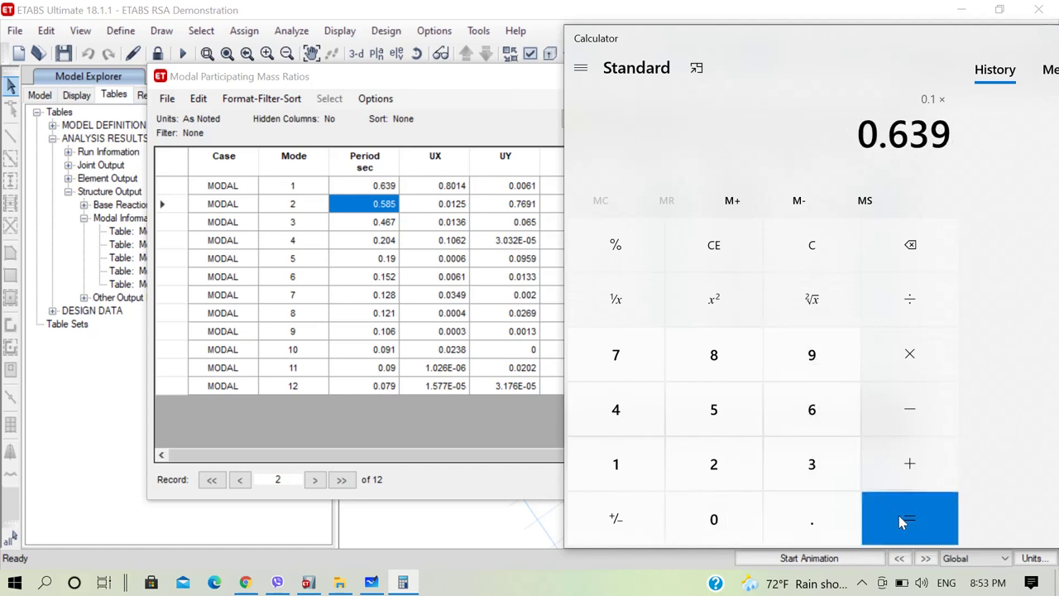
left_click(898, 515)
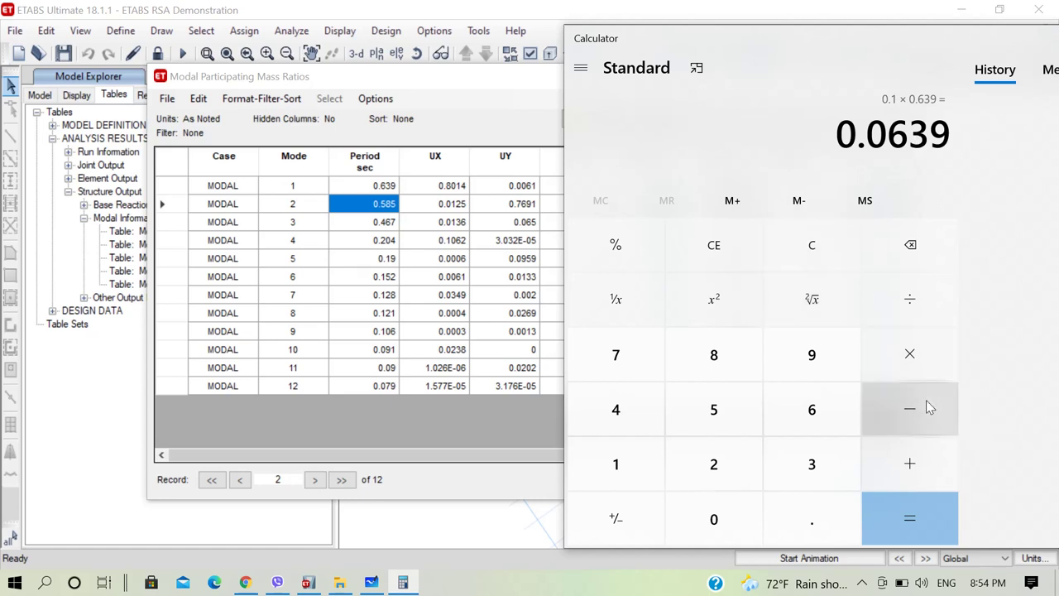
Step: Add the mode 2 period 0.585 to 0.0639, giving 0.6489
left_click(909, 456)
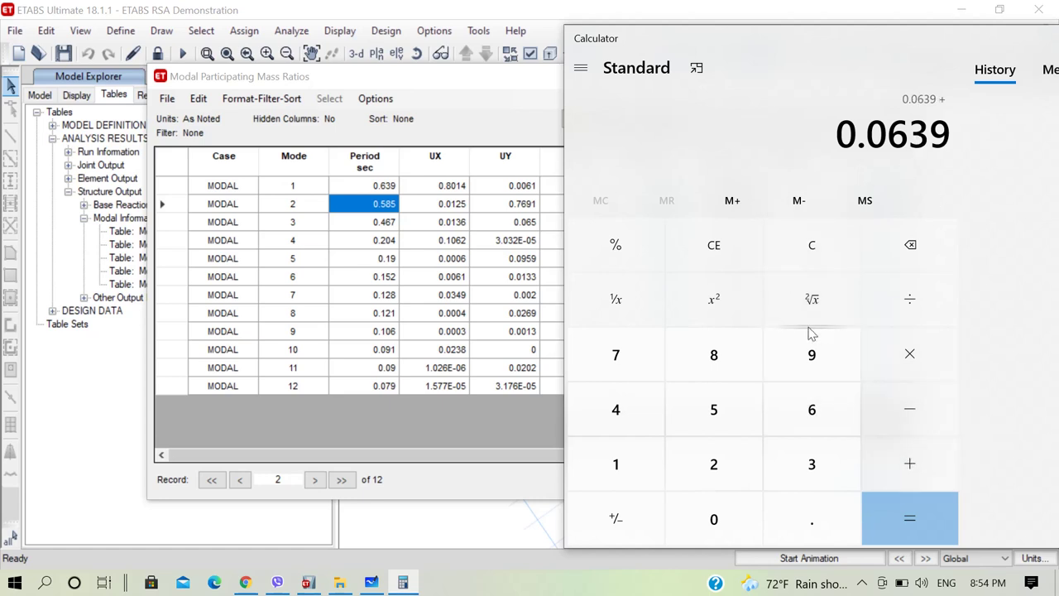
left_click(727, 517)
left_click(807, 519)
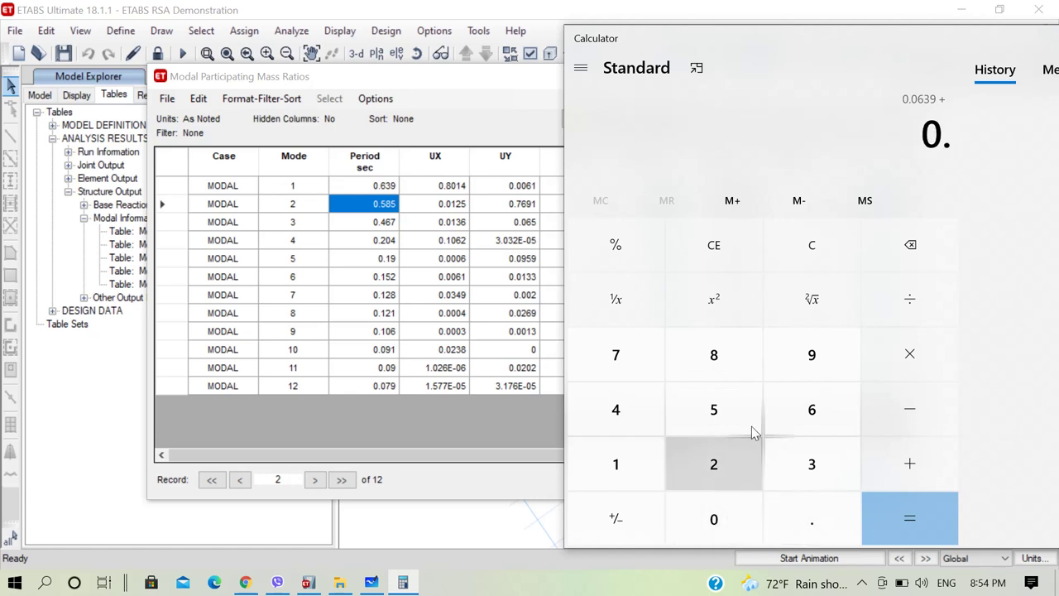
left_click(732, 398)
left_click(717, 364)
left_click(717, 411)
left_click(909, 518)
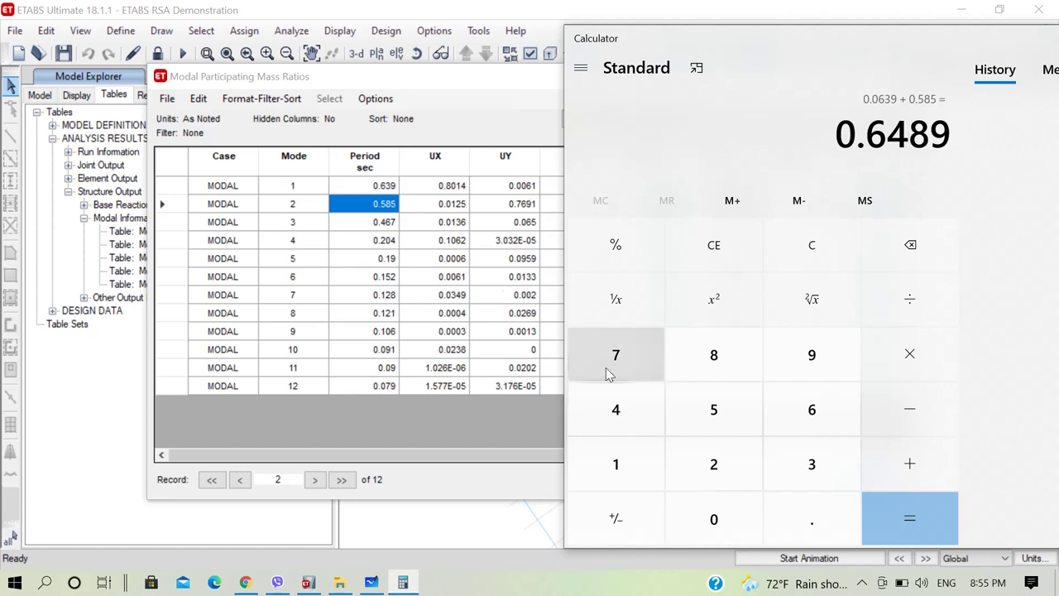
Step: Close the Calculator window, then dismiss the Modal Participating Mass Ratios table with Done
left_click_drag(424, 82, 399, 73)
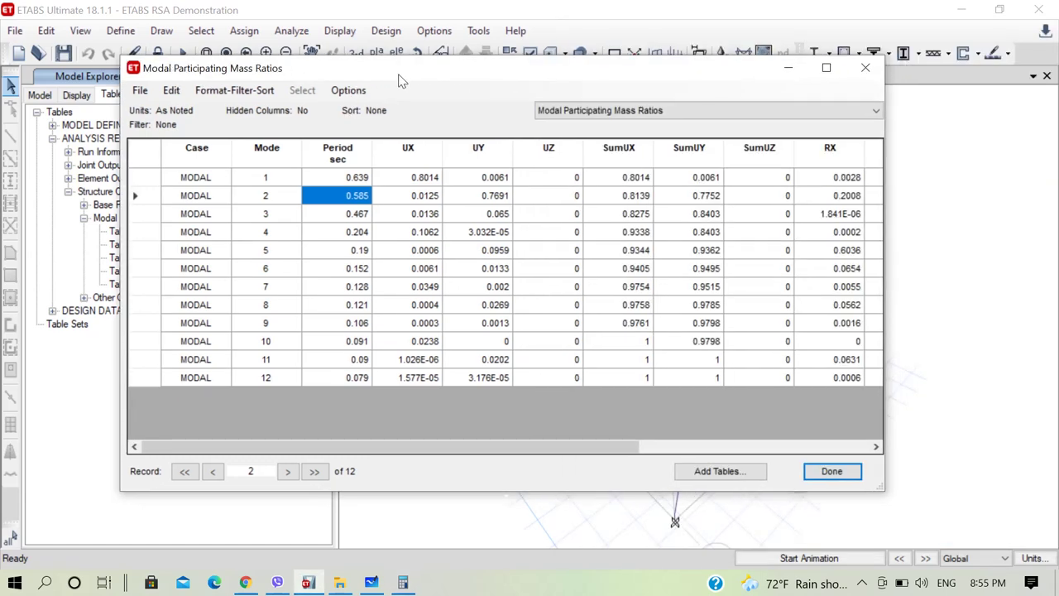
left_click(403, 582)
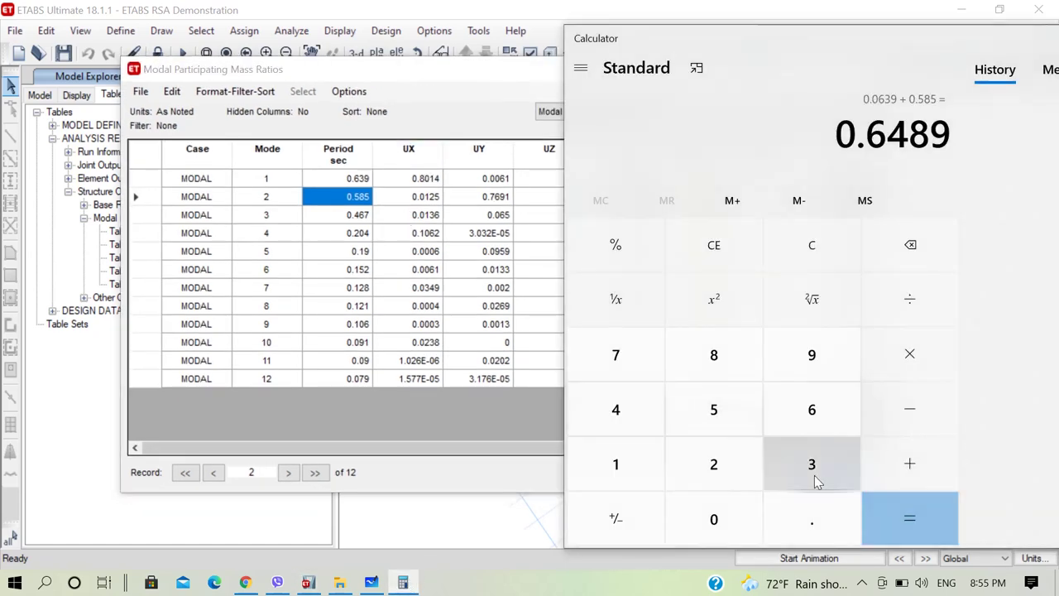
left_click_drag(976, 45, 733, 64)
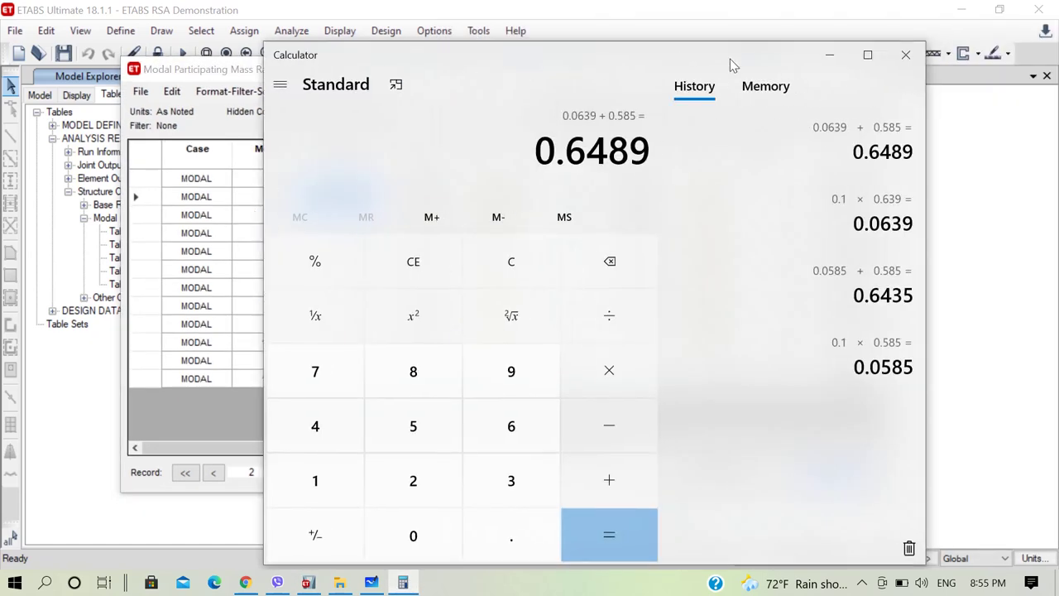
left_click(910, 53)
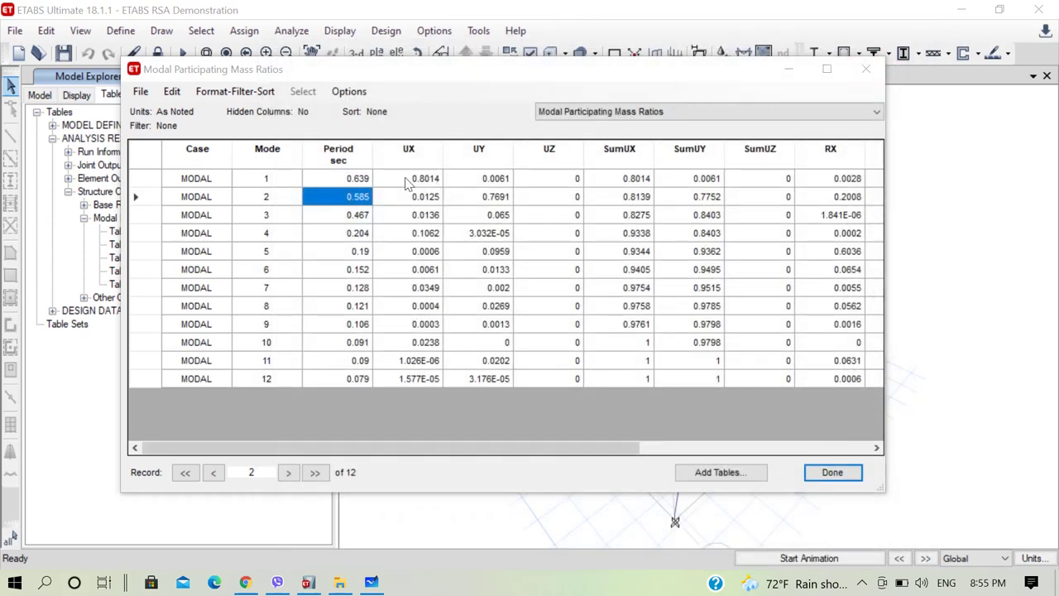
left_click(838, 473)
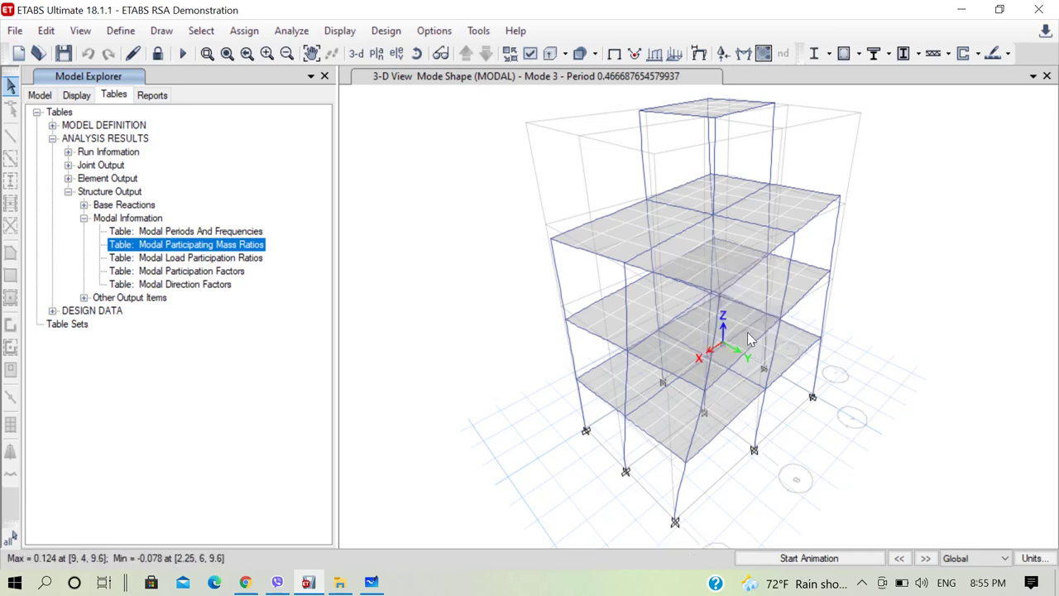